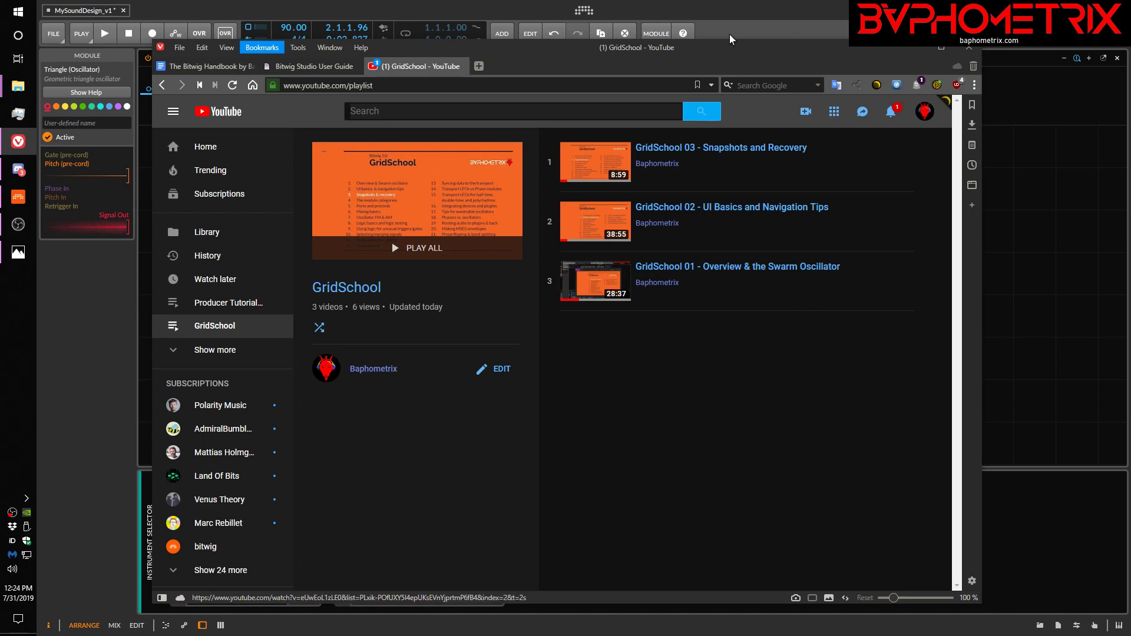
Switch to Bitwig Studio and move the Triangle oscillator away from the AR envelope, leaving a gap between the two modules.
{"action": "left_click", "coordinate": [726, 13]}
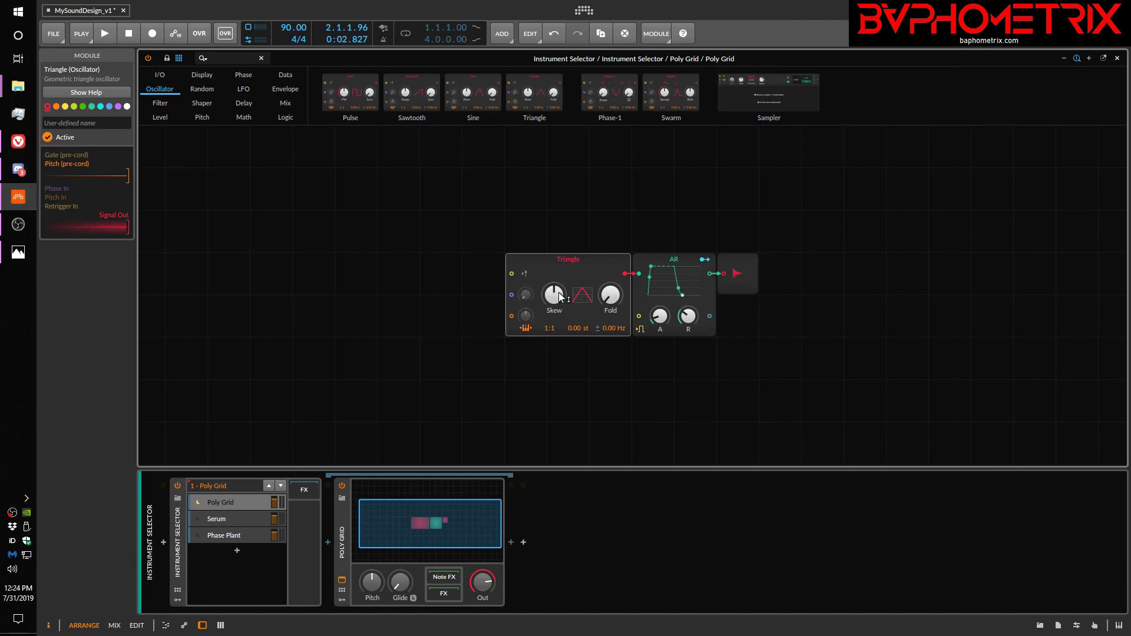
{"action": "left_click_drag", "start_coordinate": [574, 278], "coordinate": [490, 277]}
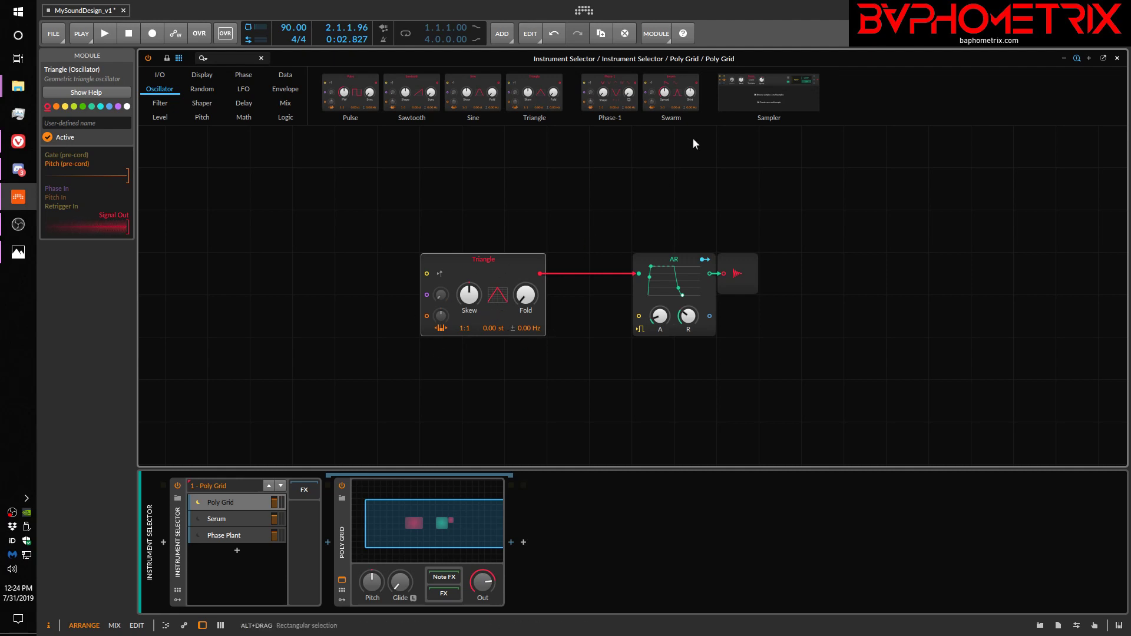
Add a Swarm oscillator above the AR envelope and delete it from the patch.
{"action": "left_click_drag", "start_coordinate": [669, 97], "coordinate": [665, 173]}
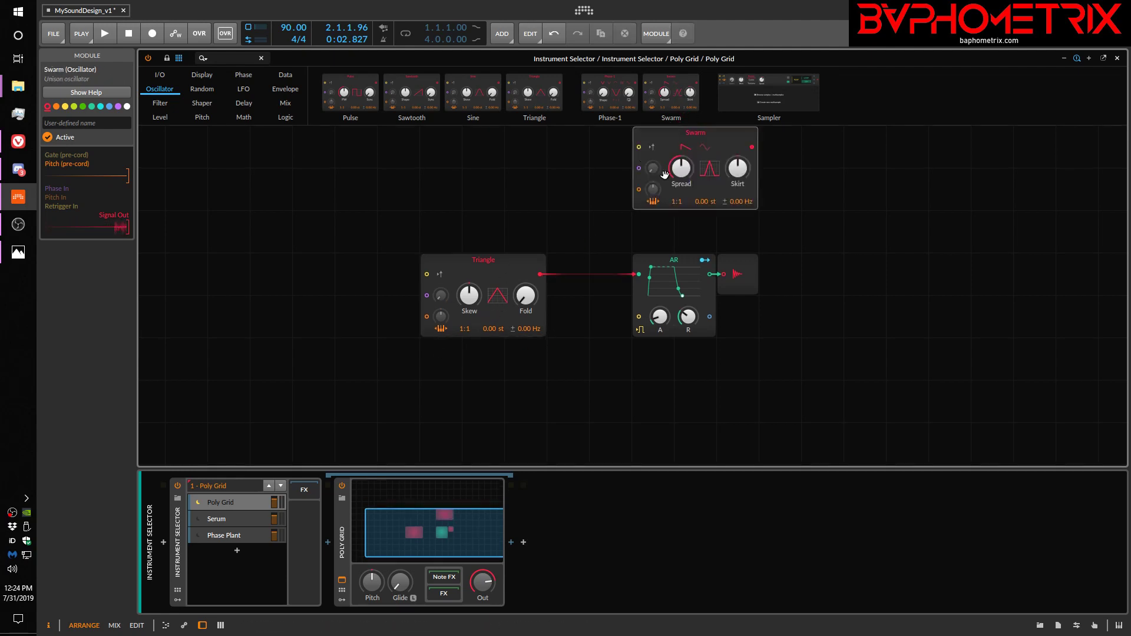
{"action": "left_click", "coordinate": [724, 140]}
{"action": "key", "text": "Delete"}
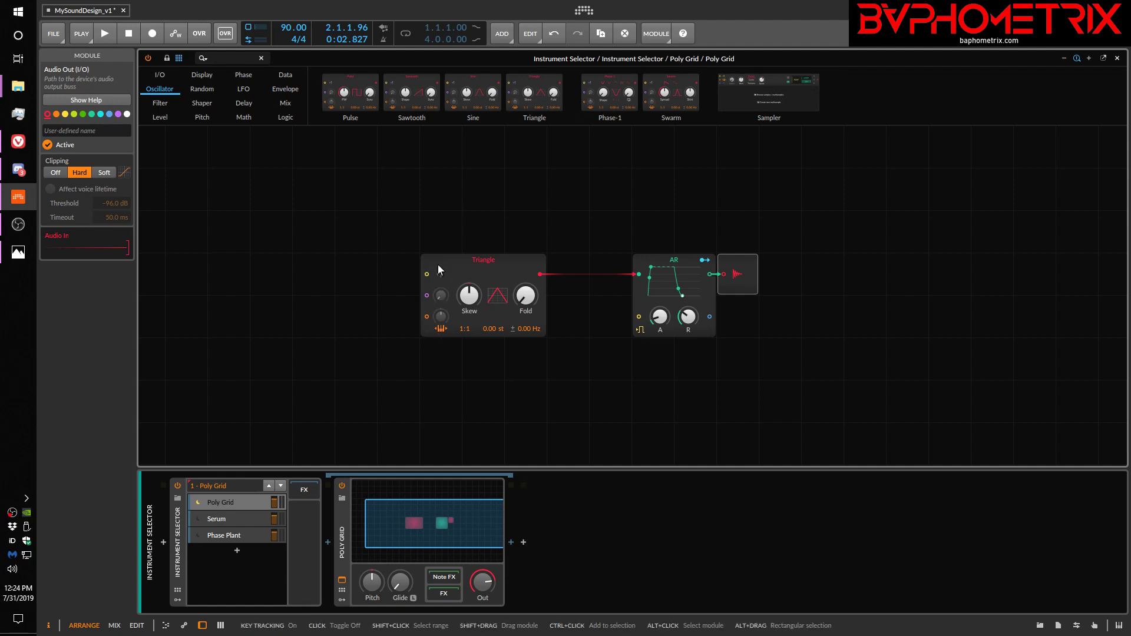
Toggle the Triangle's key tracking off and on, and try pitch ratios of 1:2 and 1:4 before returning the ratio to 1:1.
{"action": "left_click", "coordinate": [442, 333]}
{"action": "left_click", "coordinate": [442, 331]}
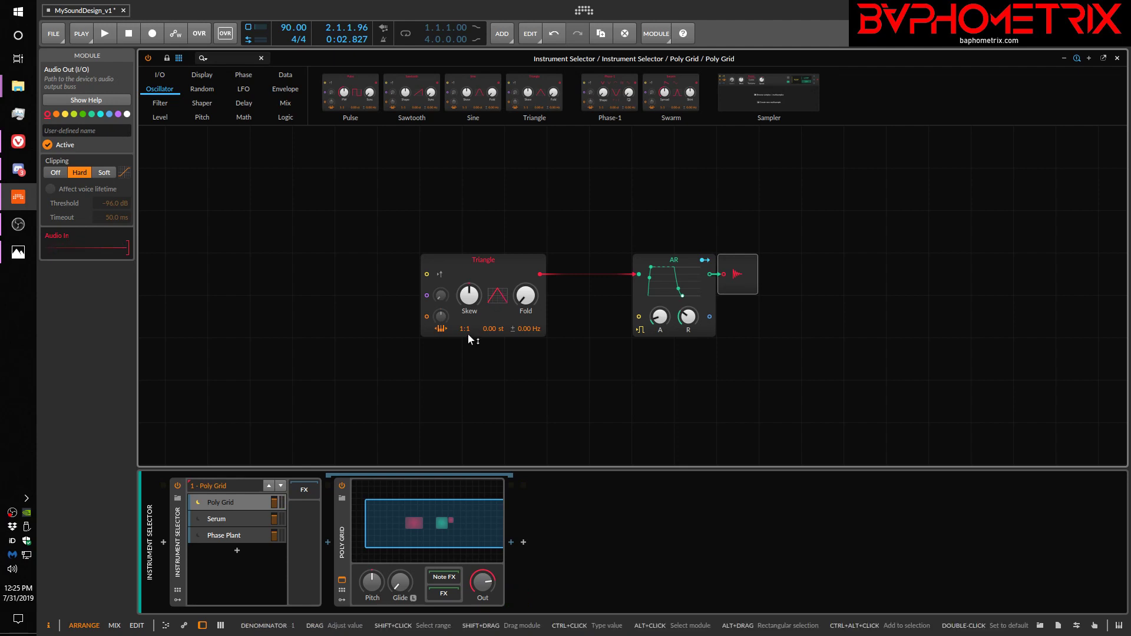
{"action": "left_click_drag", "start_coordinate": [468, 331], "coordinate": [468, 331]}
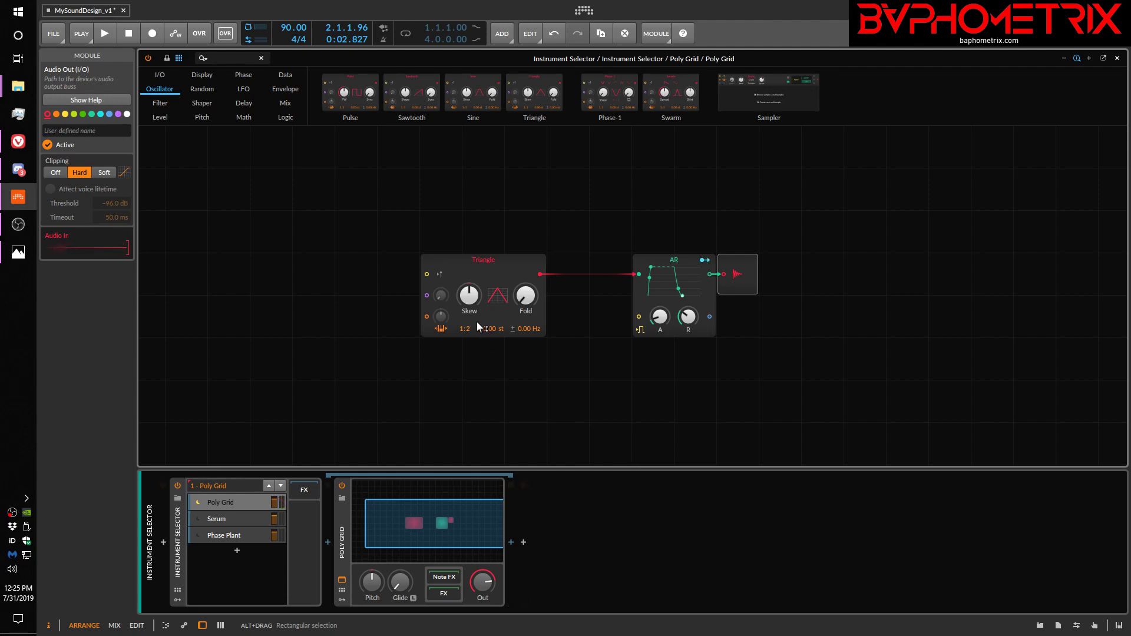
{"action": "left_click_drag", "start_coordinate": [470, 331], "coordinate": [469, 328]}
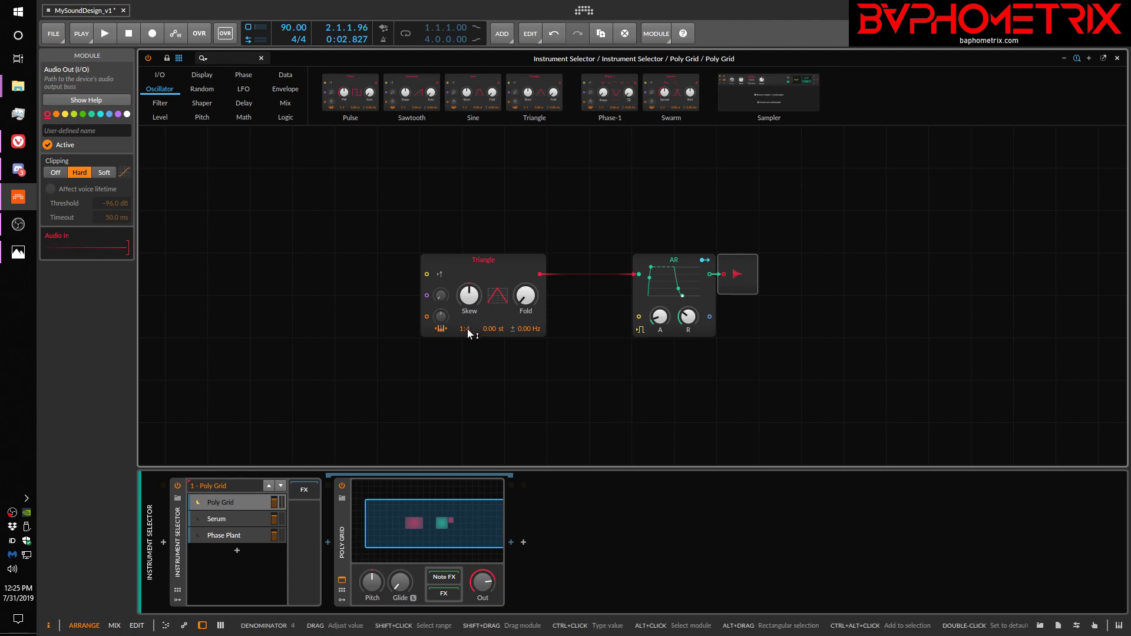
{"action": "left_click_drag", "start_coordinate": [468, 329], "coordinate": [469, 334]}
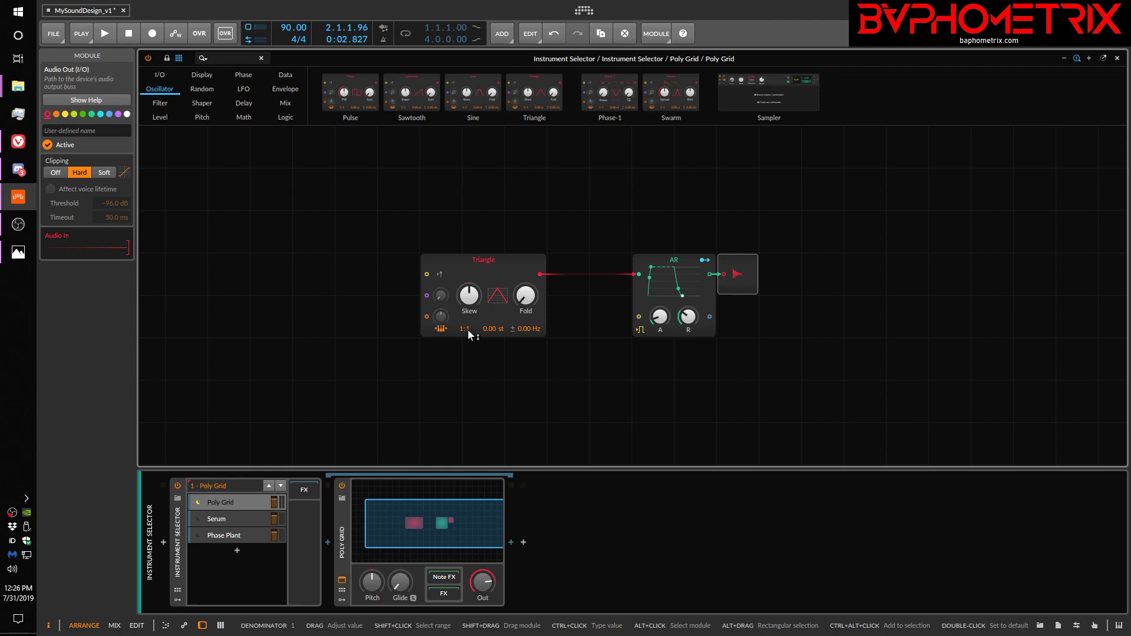
Raise the denominator of the Triangle's pitch ratio to 4 and 8, and bring it back to 1.
{"action": "mouse_move", "coordinate": [468, 329]}
{"action": "left_mouse_down"}
{"action": "mouse_move", "coordinate": [467, 318]}
{"action": "mouse_move", "coordinate": [467, 329]}
{"action": "left_mouse_up"}
{"action": "left_click_drag", "start_coordinate": [469, 329], "coordinate": [469, 317]}
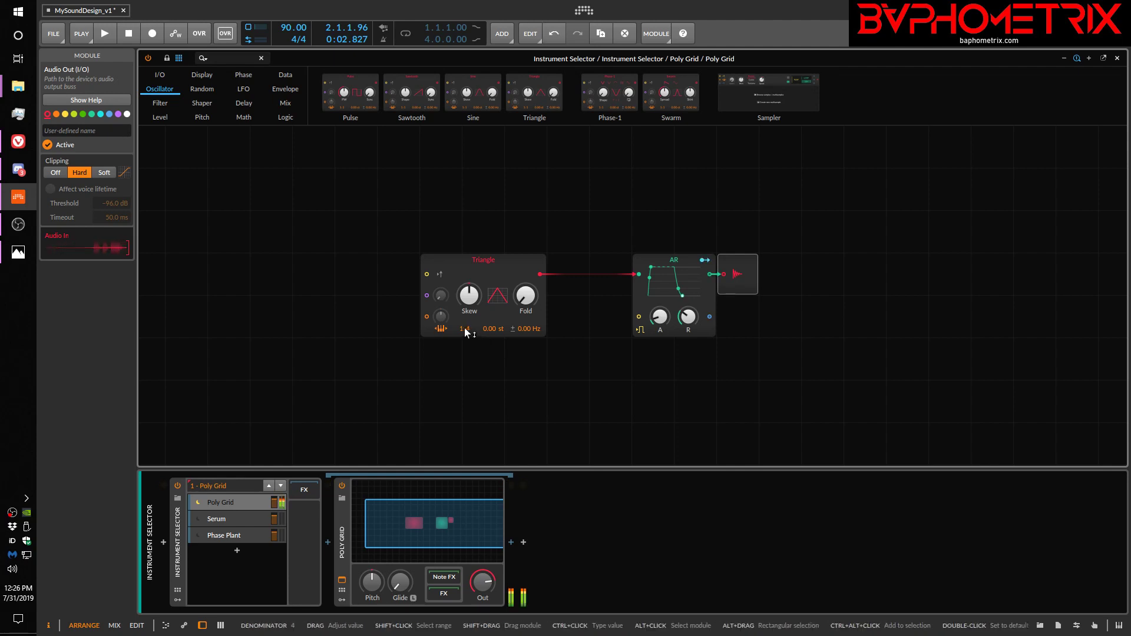
{"action": "left_click_drag", "start_coordinate": [468, 331], "coordinate": [468, 313]}
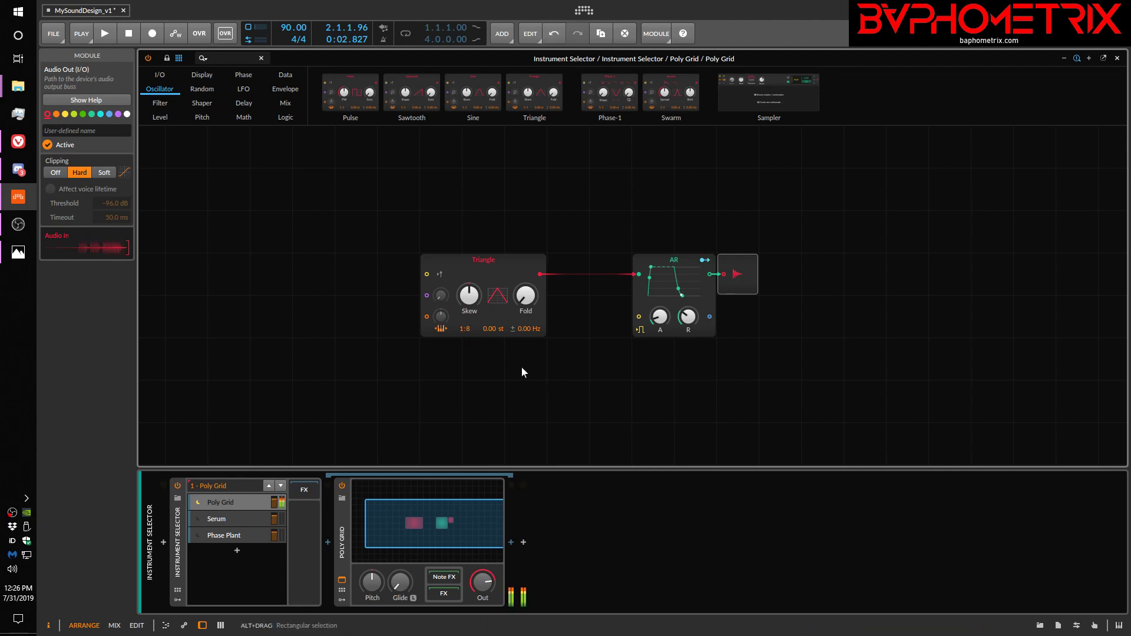
{"action": "left_click_drag", "start_coordinate": [468, 329], "coordinate": [468, 341]}
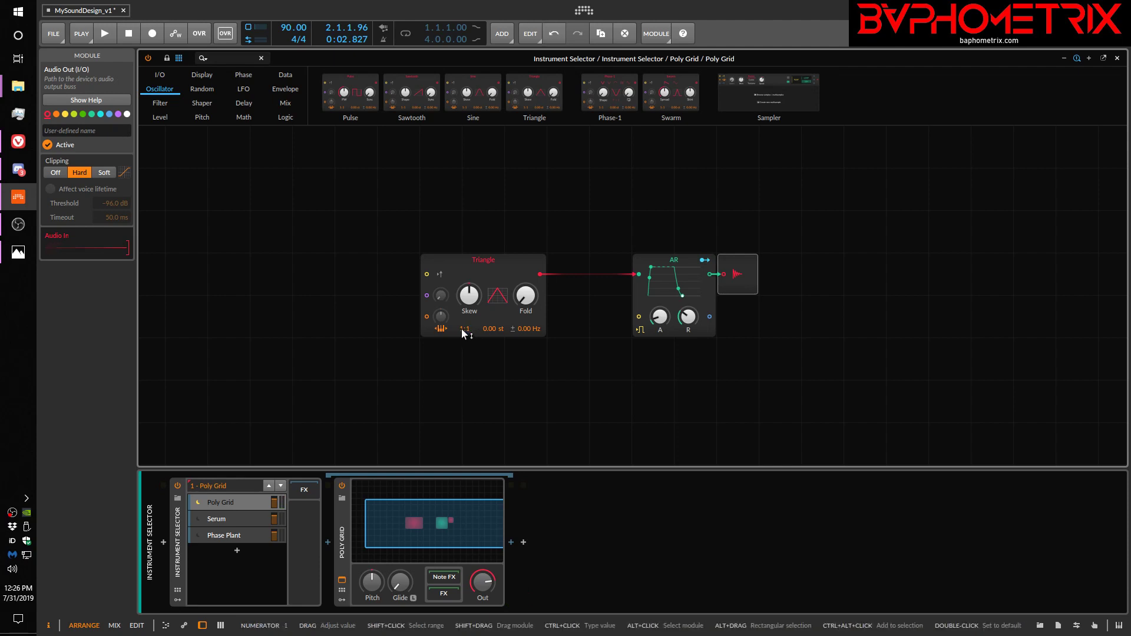
Try the Triangle's pitch ratio at 4:1 and with a denominator of 2, and return it to 1:1.
{"action": "left_click_drag", "start_coordinate": [465, 323], "coordinate": [465, 325]}
{"action": "left_click_drag", "start_coordinate": [464, 334], "coordinate": [464, 333]}
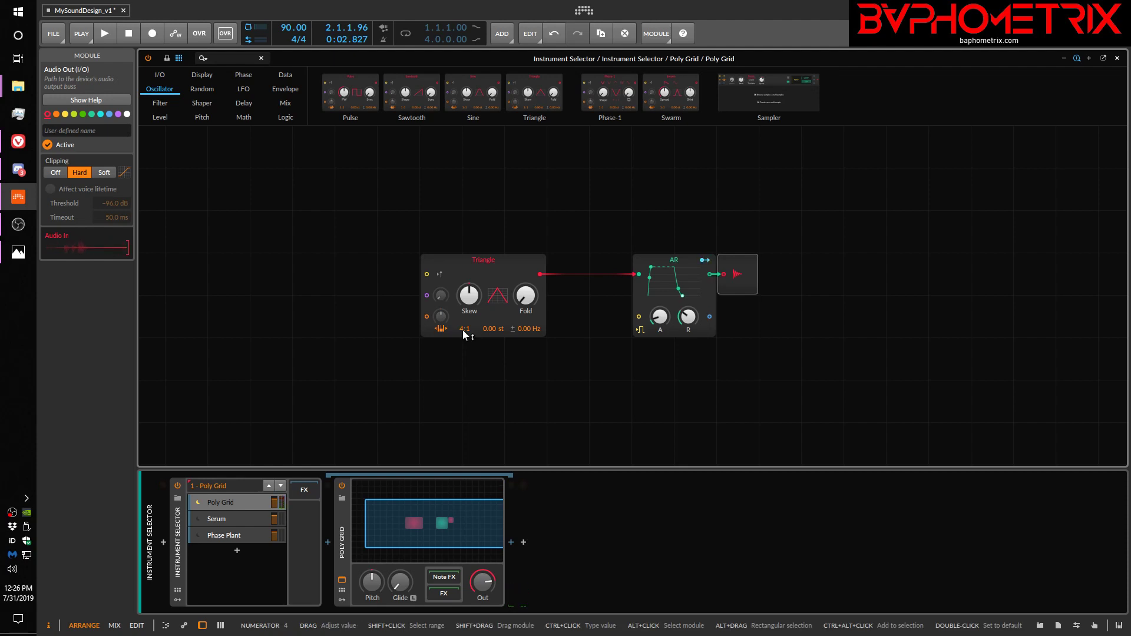
{"action": "left_click_drag", "start_coordinate": [464, 334], "coordinate": [462, 333]}
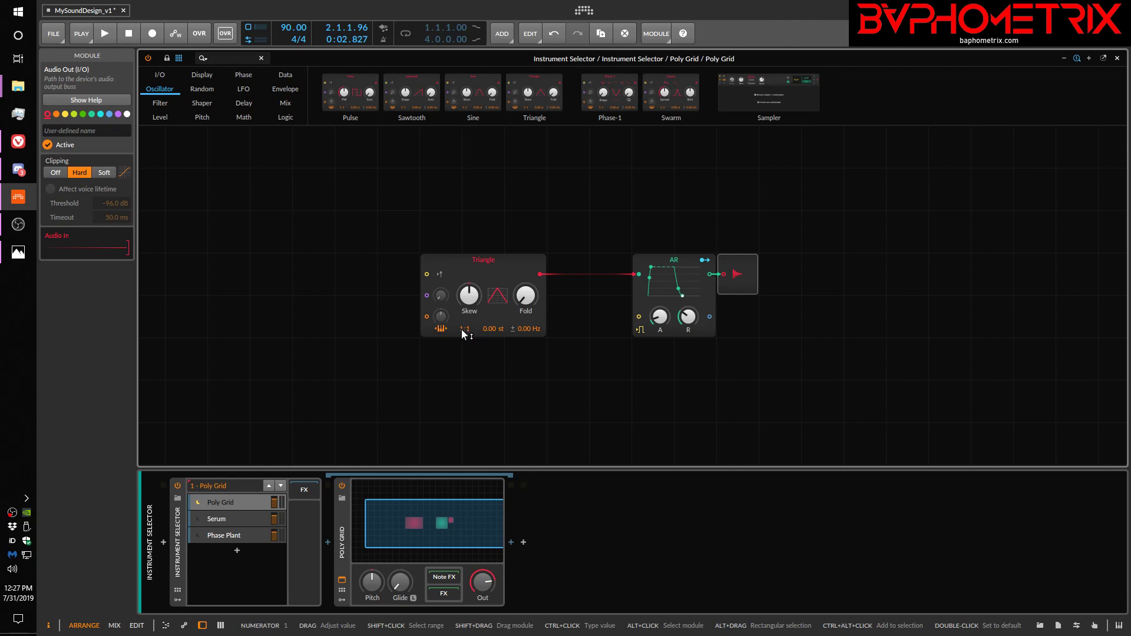
{"action": "left_click_drag", "start_coordinate": [462, 330], "coordinate": [467, 327]}
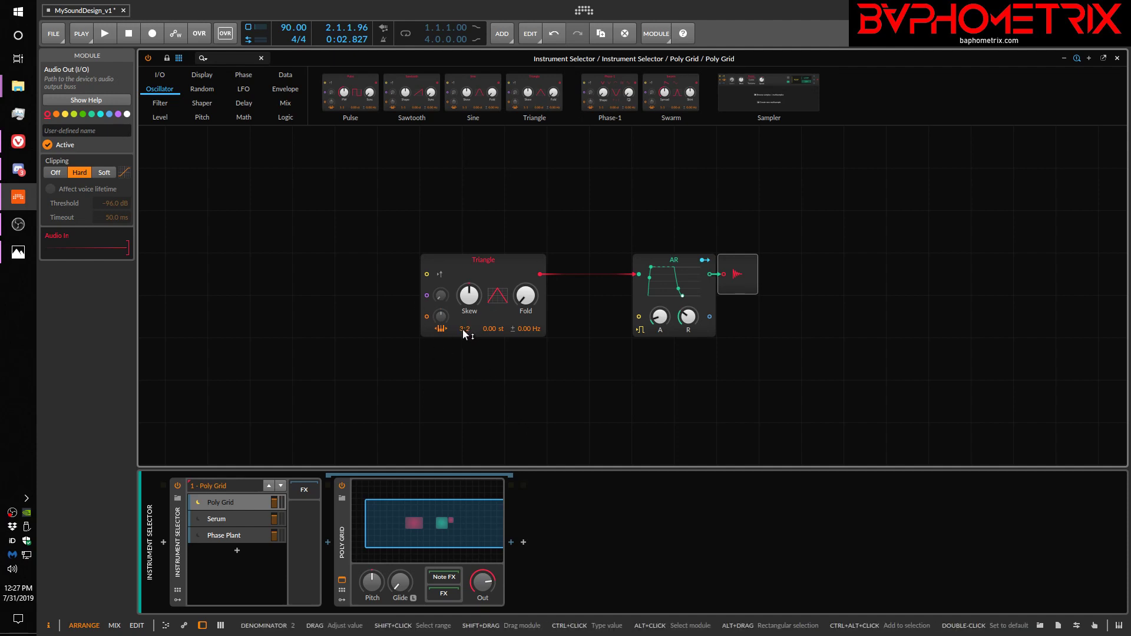
{"action": "mouse_move", "coordinate": [464, 334]}
{"action": "left_mouse_down"}
{"action": "mouse_move", "coordinate": [464, 347]}
{"action": "mouse_move", "coordinate": [469, 330]}
{"action": "left_mouse_up"}
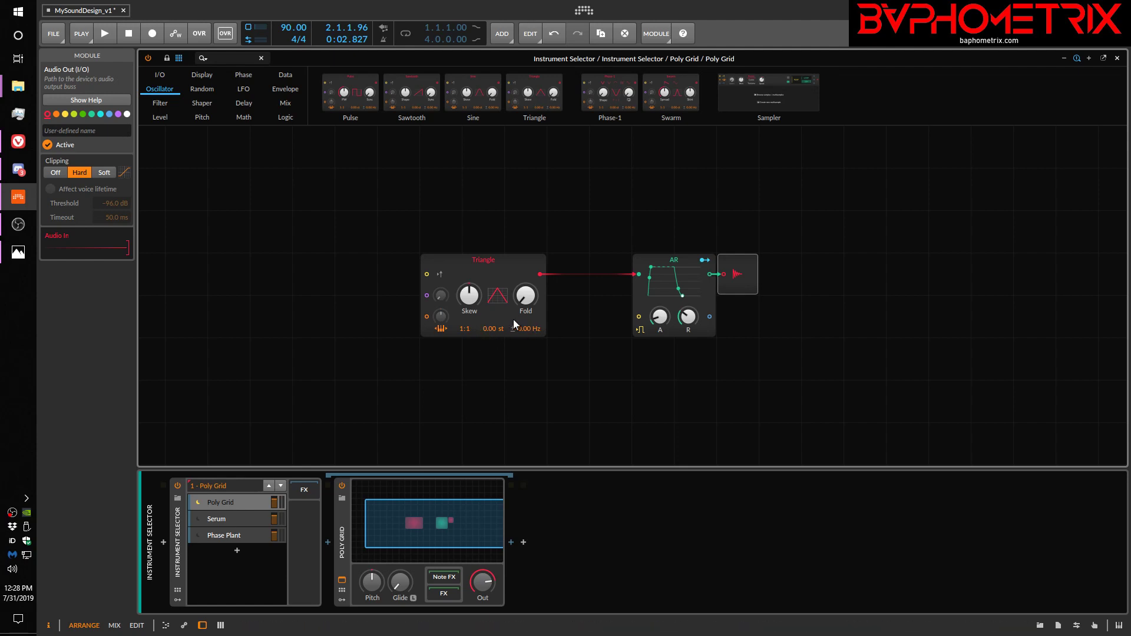
Add a Pulse oscillator and a Sine oscillator side by side above the Triangle module.
{"action": "left_click_drag", "start_coordinate": [357, 99], "coordinate": [442, 148]}
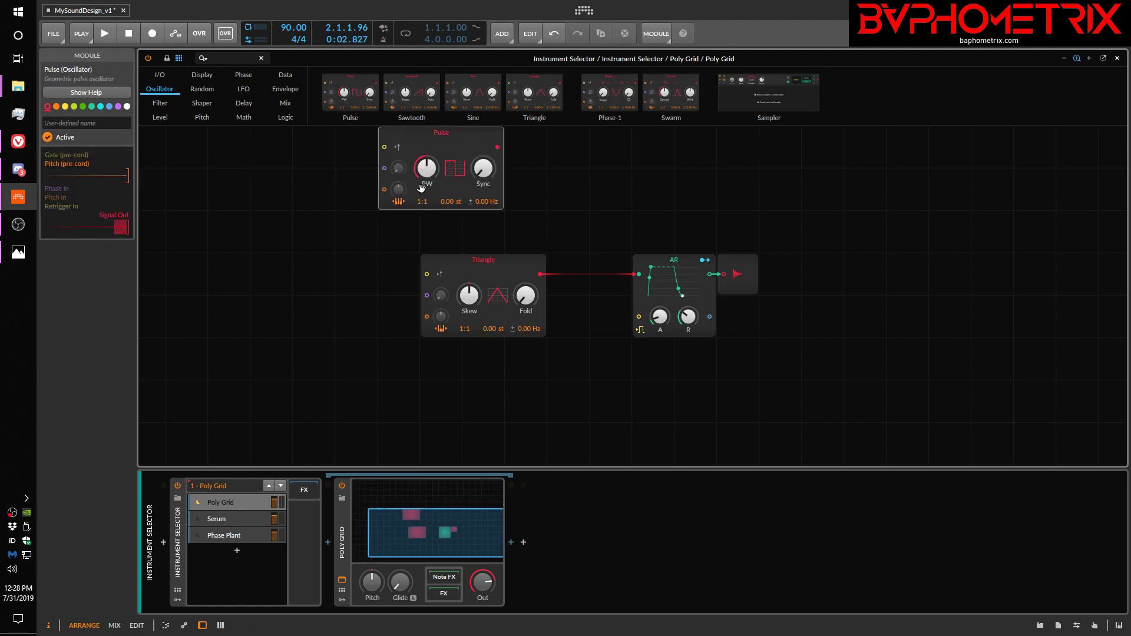
{"action": "left_click_drag", "start_coordinate": [477, 104], "coordinate": [566, 147]}
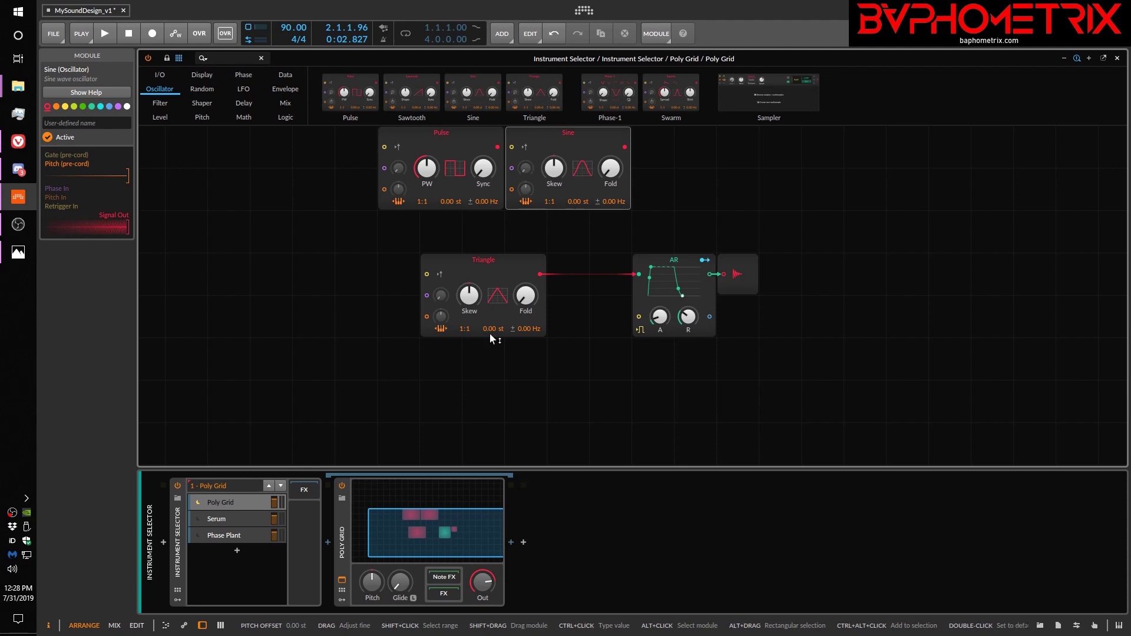
Sweep the Triangle's coarse pitch offset up to about 43 semitones and down below zero, and reset it to 0.00 st.
{"action": "left_click_drag", "start_coordinate": [484, 331], "coordinate": [484, 272]}
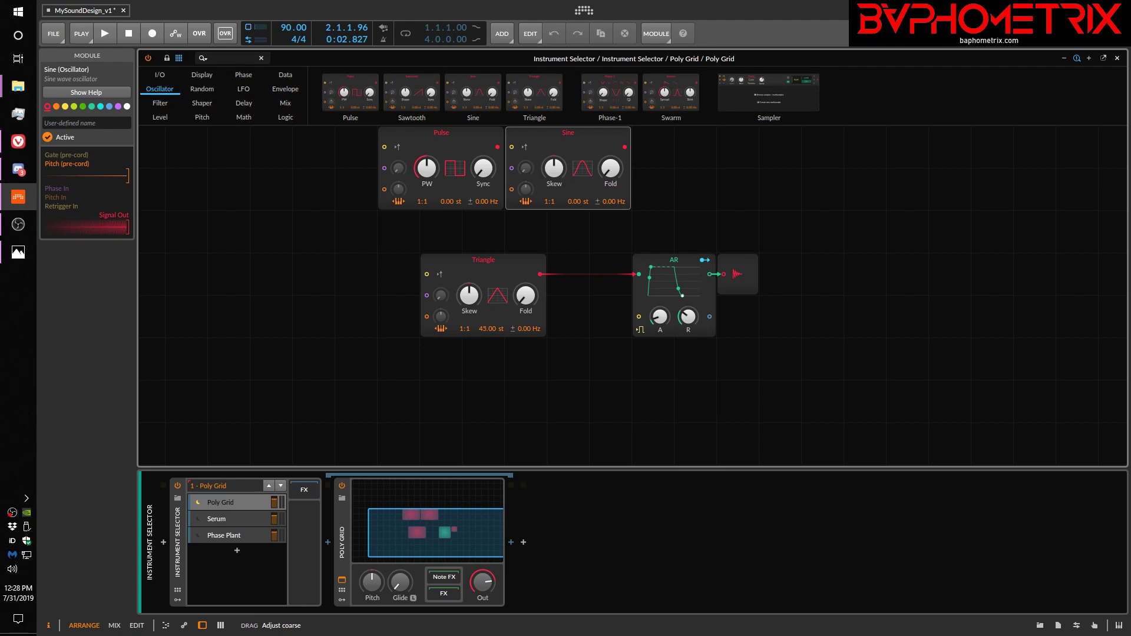
{"action": "left_click_drag", "start_coordinate": [484, 271], "coordinate": [482, 330]}
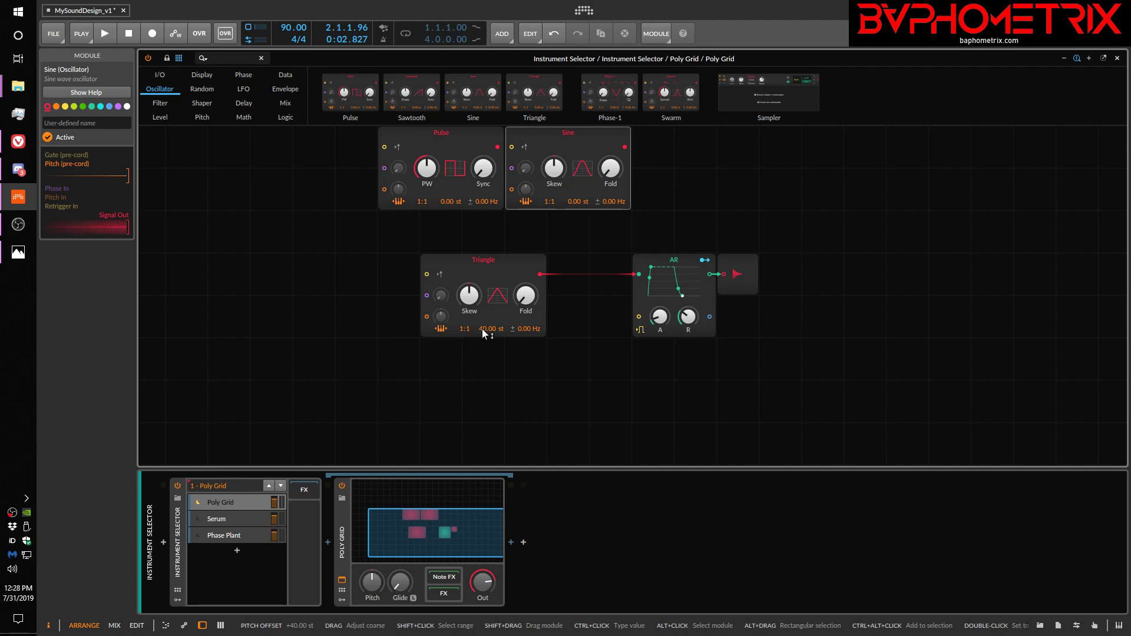
{"action": "left_click_drag", "start_coordinate": [482, 328], "coordinate": [482, 439]}
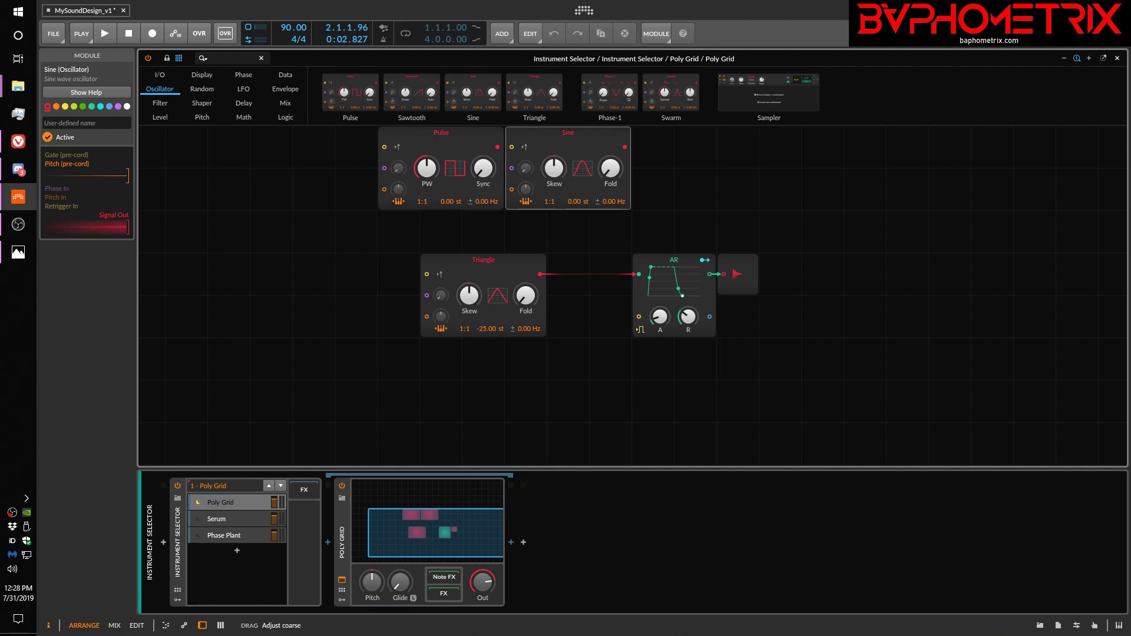
{"action": "left_click_drag", "start_coordinate": [482, 328], "coordinate": [482, 328]}
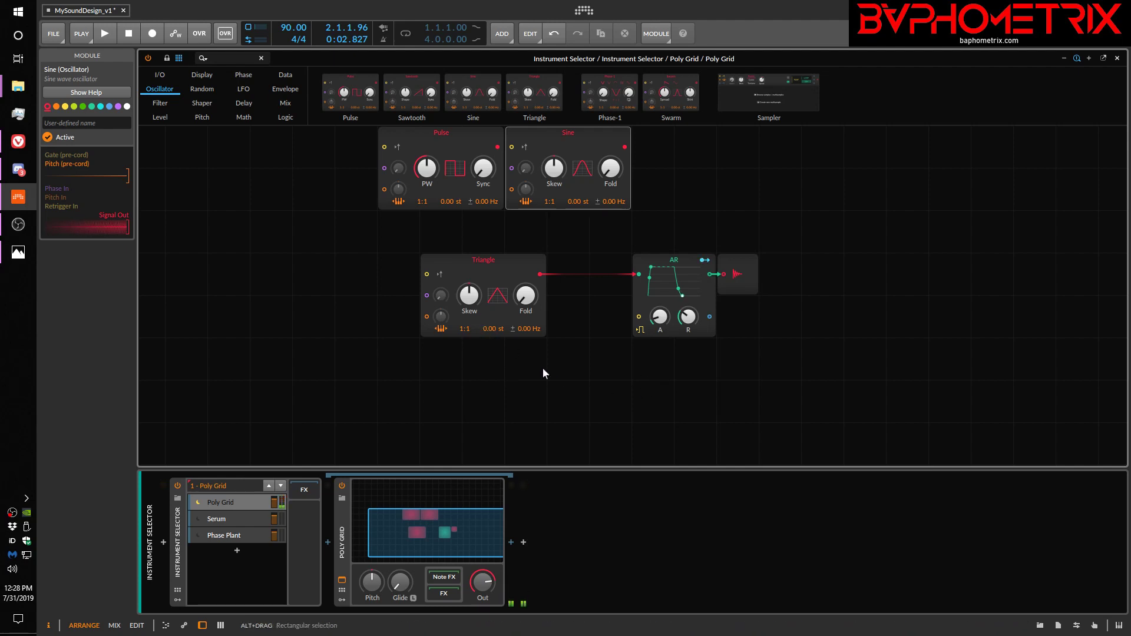
Try the Triangle's pitch offset at -12 st and fine-tuned to +0.08 st, resetting it to 0.00 st each time.
{"action": "left_click", "coordinate": [488, 332], "text": "ctrl"}
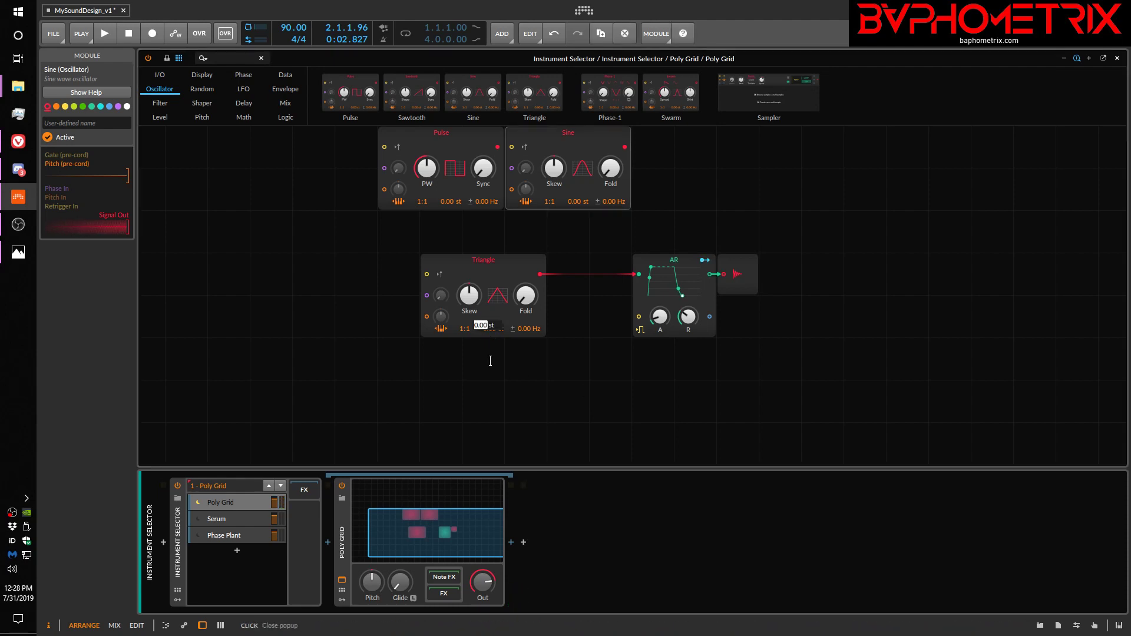
{"action": "type", "text": "-12"}
{"action": "key", "text": "Return"}
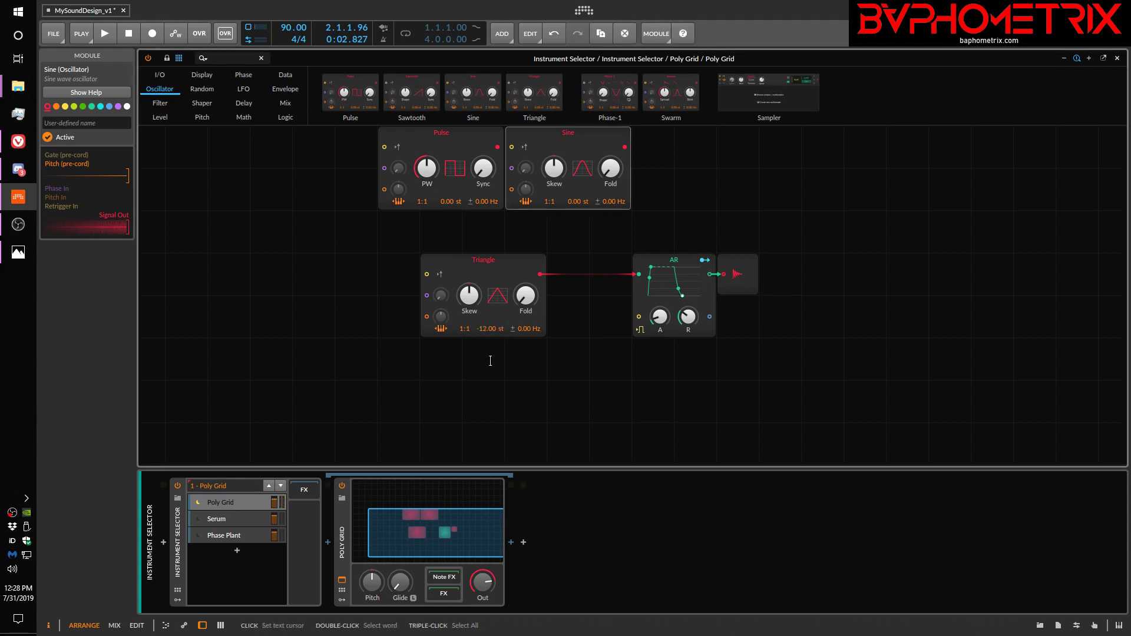
{"action": "double_click", "coordinate": [481, 329]}
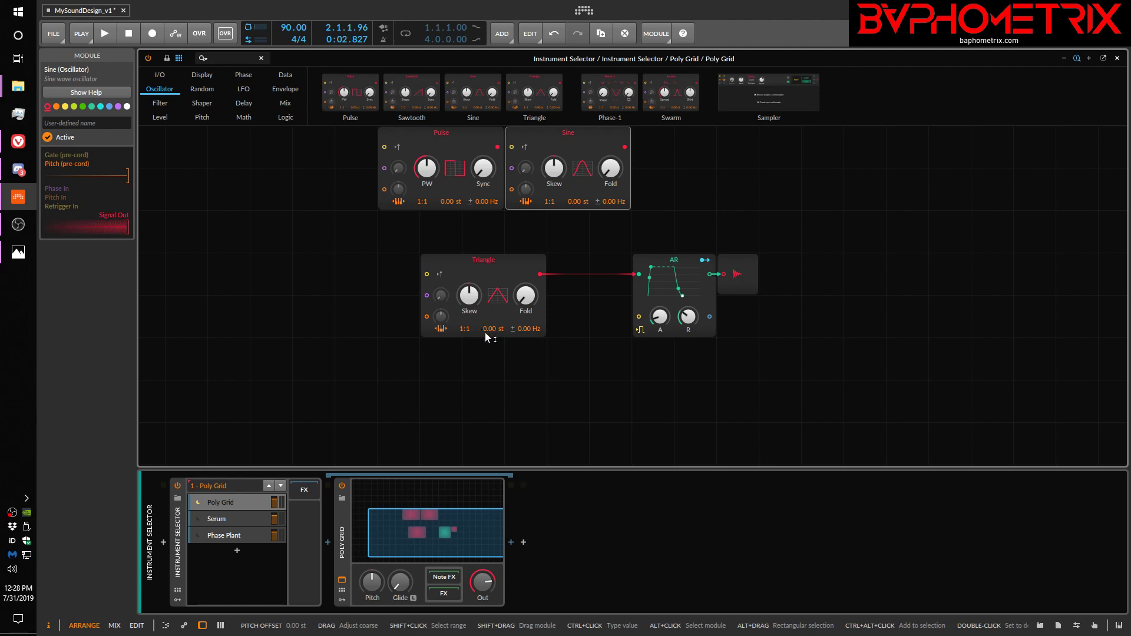
{"action": "left_click_drag", "start_coordinate": [493, 328], "coordinate": [494, 329]}
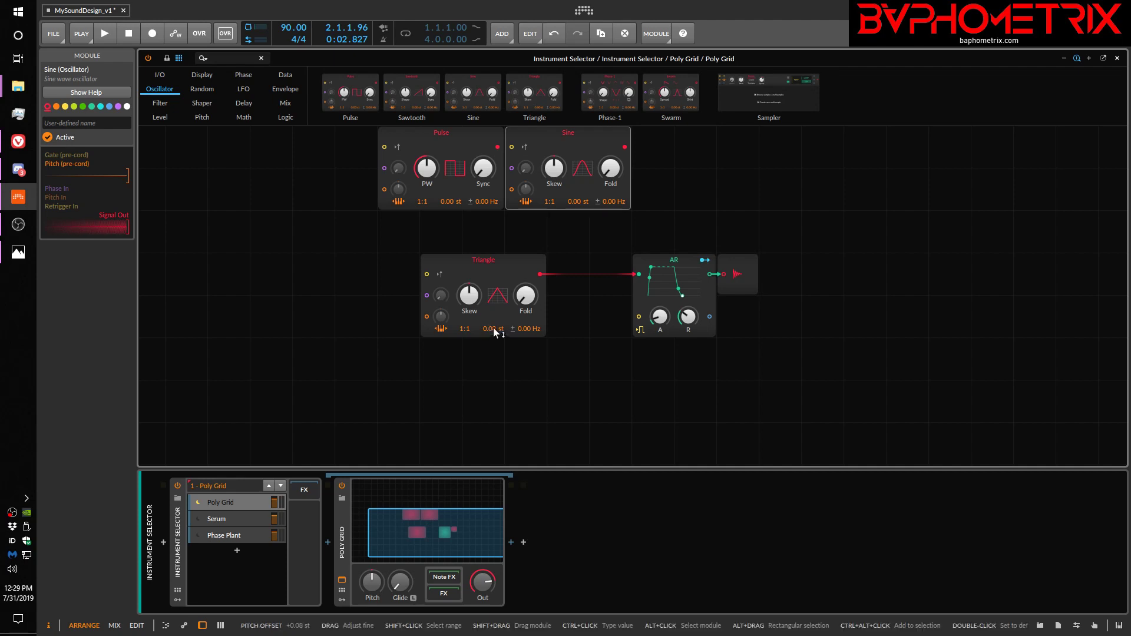
{"action": "double_click", "coordinate": [494, 330]}
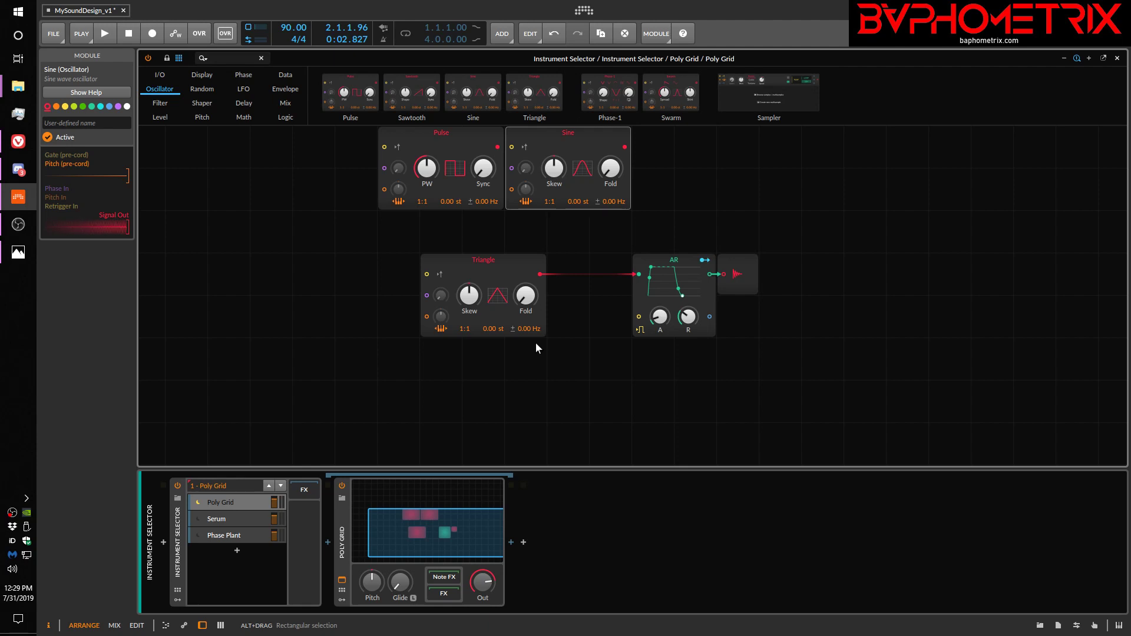
Delete the Pulse and Sine oscillators above the Triangle module.
{"action": "left_click_drag", "start_coordinate": [355, 149], "coordinate": [657, 169]}
{"action": "key", "text": "Delete"}
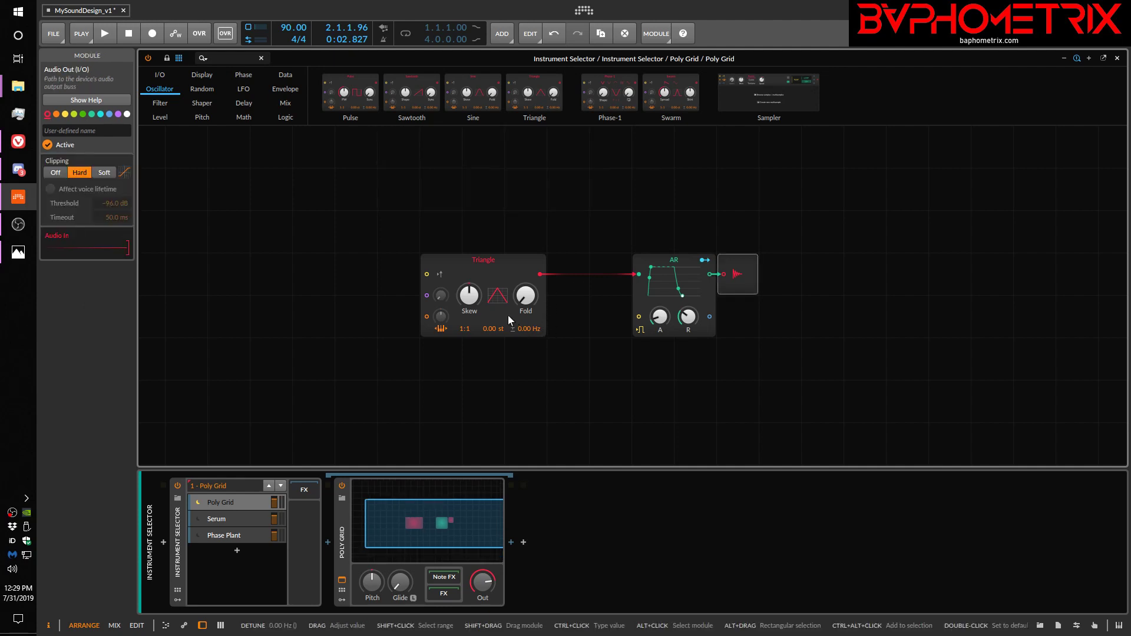
Replace the Triangle oscillator with a Sawtooth and set its pitch ratio to 1:2.
{"action": "right_click", "coordinate": [493, 281]}
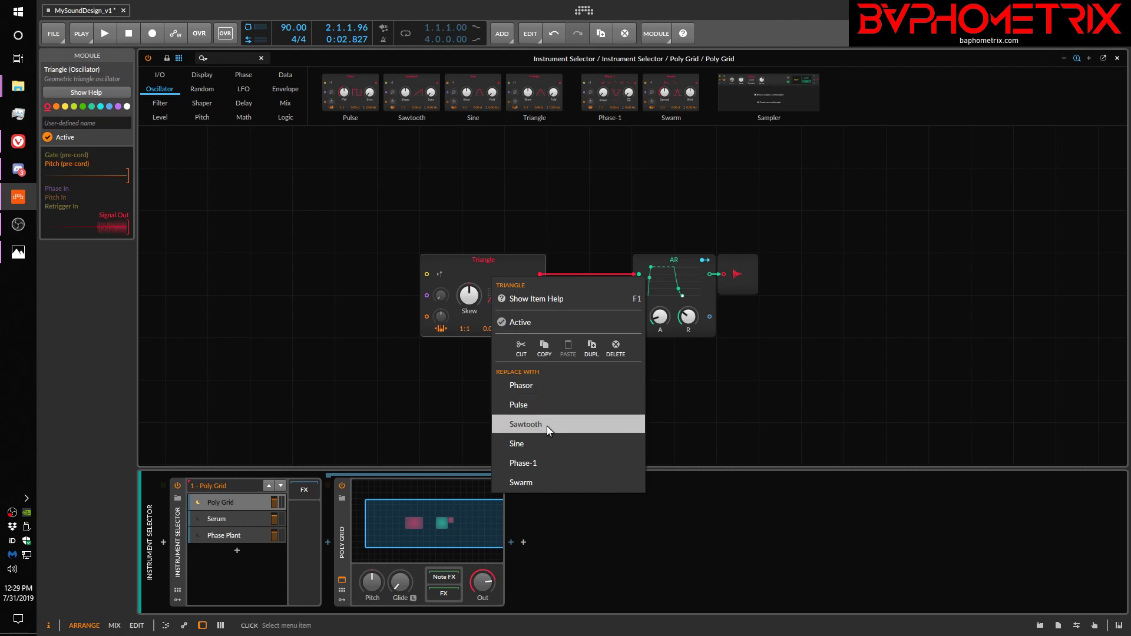
{"action": "left_click", "coordinate": [528, 426]}
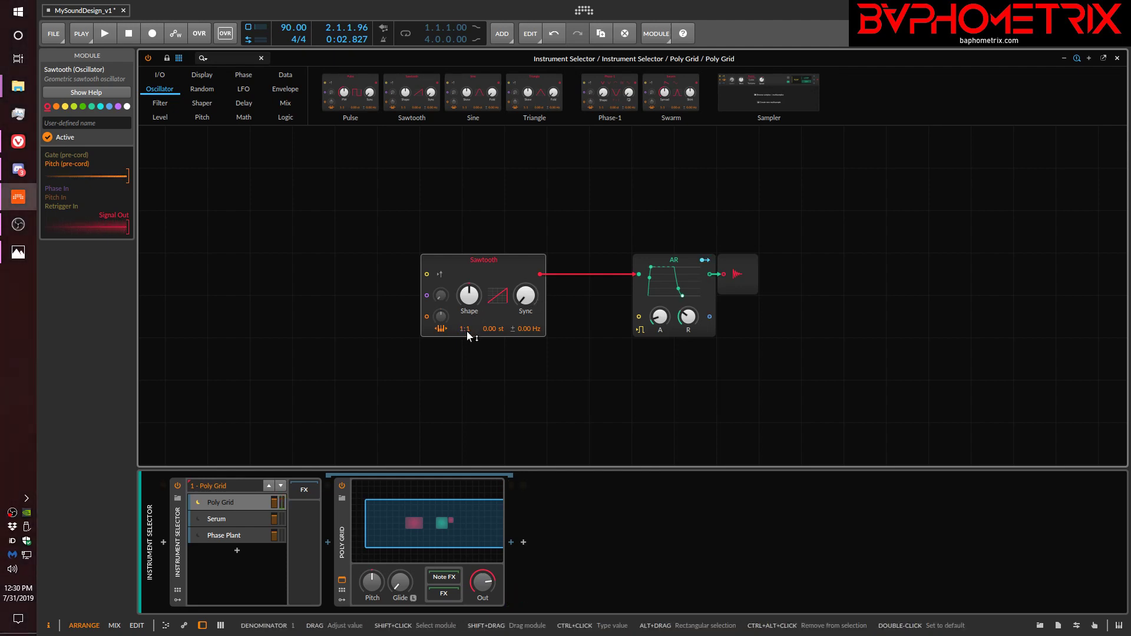
{"action": "left_click_drag", "start_coordinate": [466, 330], "coordinate": [469, 330]}
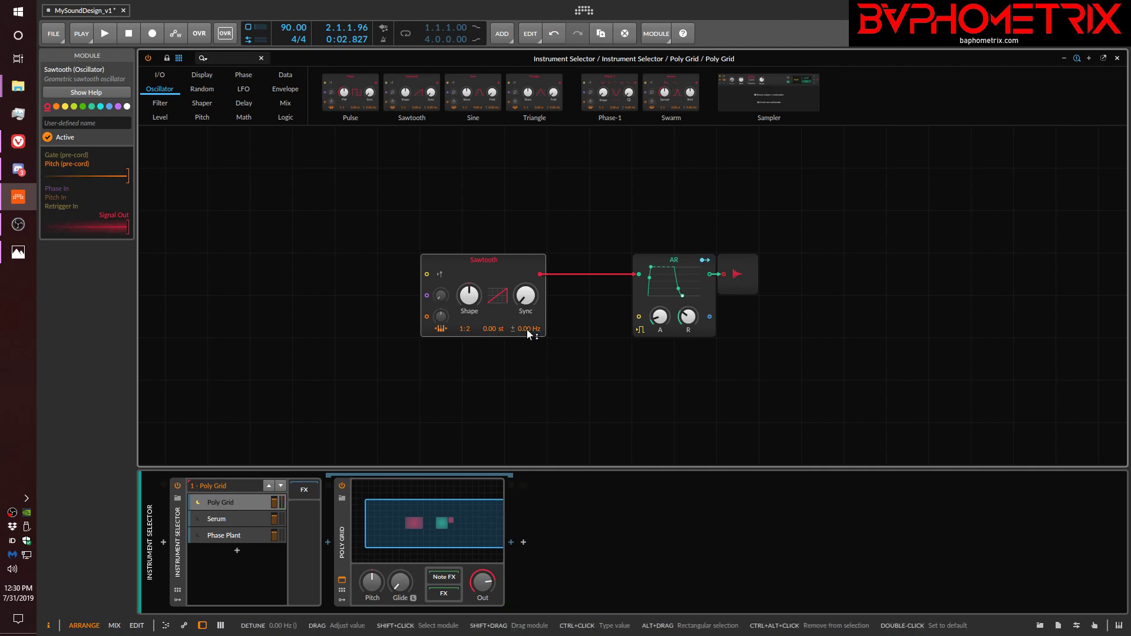
Try the Sawtooth's frequency detune at 1.37 Hz and 27.0 Hz, and reset it to 0.00 Hz.
{"action": "left_click_drag", "start_coordinate": [526, 330], "coordinate": [526, 329]}
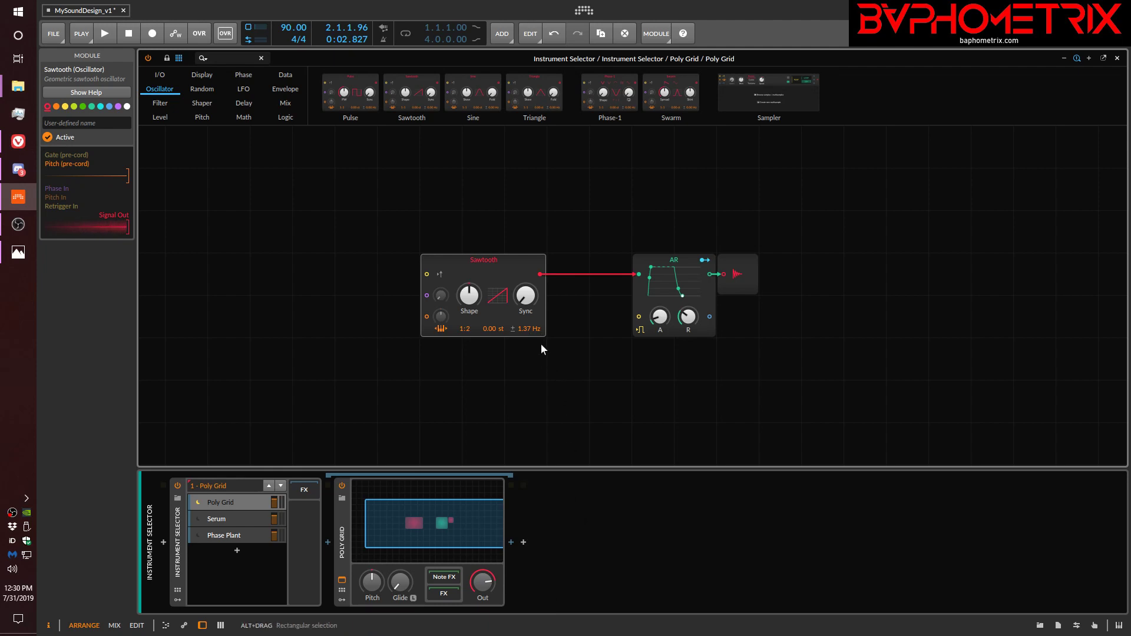
{"action": "left_click_drag", "start_coordinate": [529, 330], "coordinate": [529, 294]}
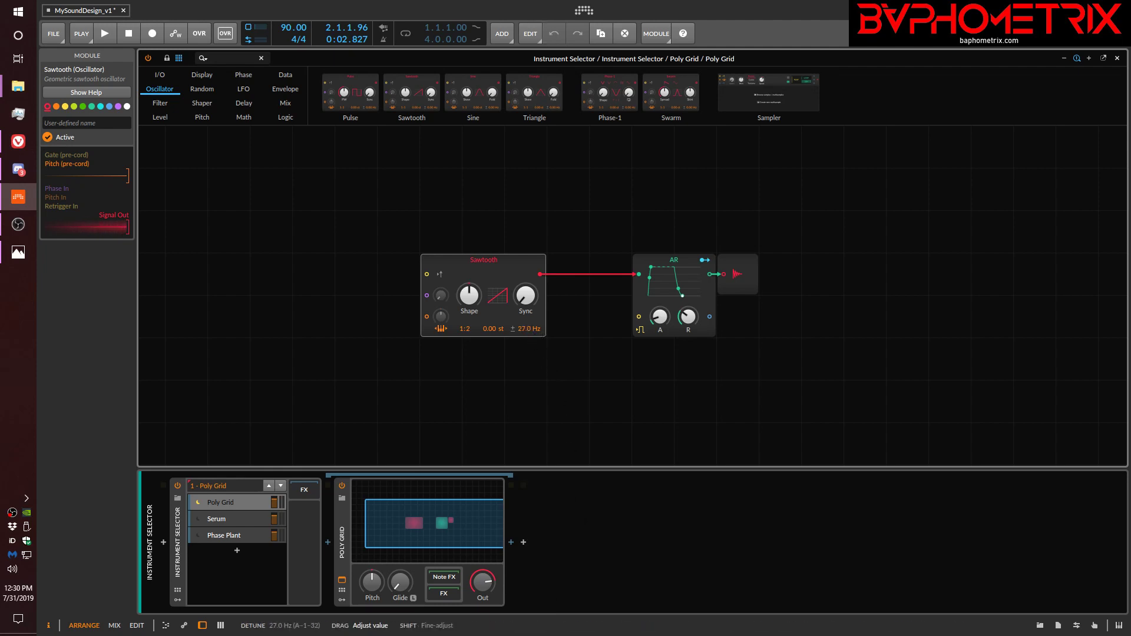
{"action": "left_click_drag", "start_coordinate": [526, 329], "coordinate": [526, 327]}
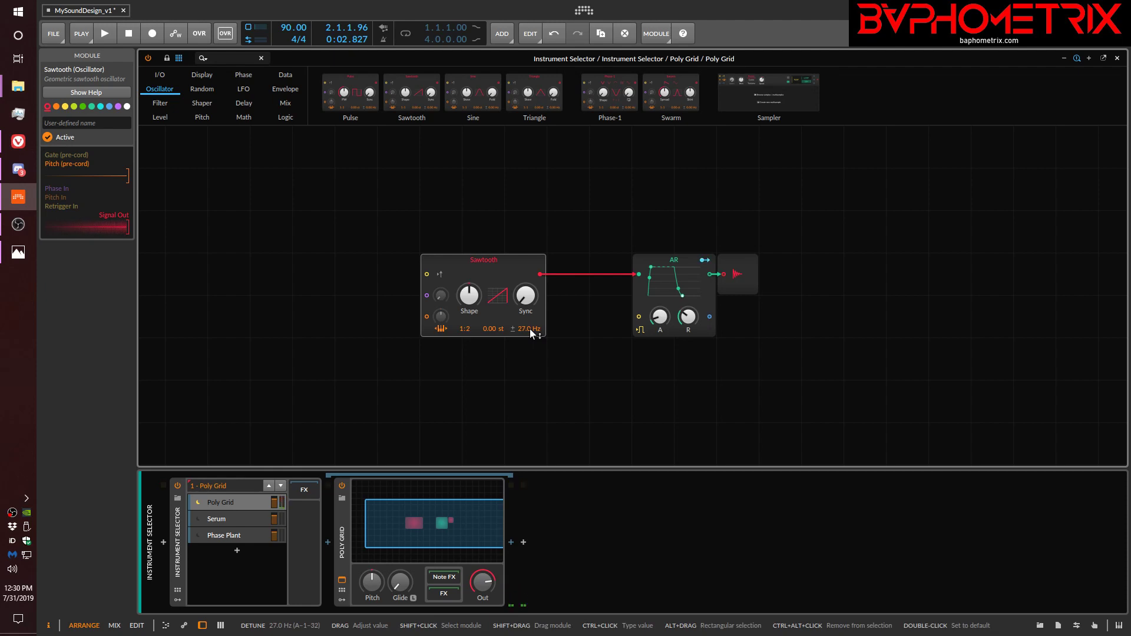
{"action": "mouse_move", "coordinate": [524, 329]}
{"action": "left_mouse_down"}
{"action": "mouse_move", "coordinate": [524, 359]}
{"action": "mouse_move", "coordinate": [525, 327]}
{"action": "left_mouse_up"}
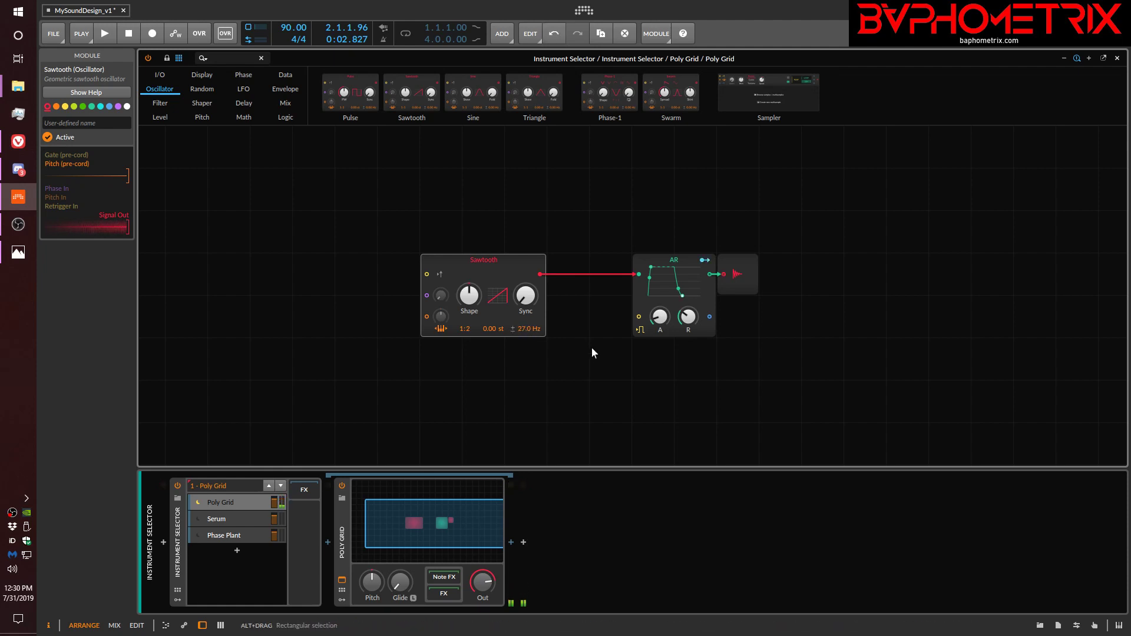
{"action": "left_click", "coordinate": [524, 329], "text": "ctrl"}
{"action": "type", "text": "0"}
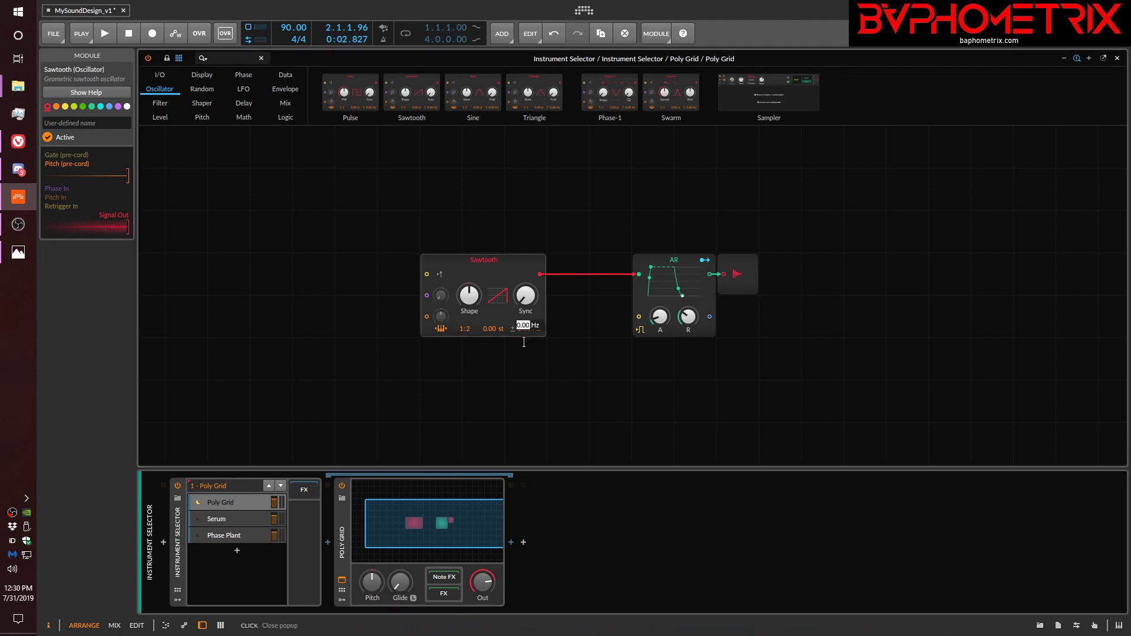
{"action": "key", "text": "Return"}
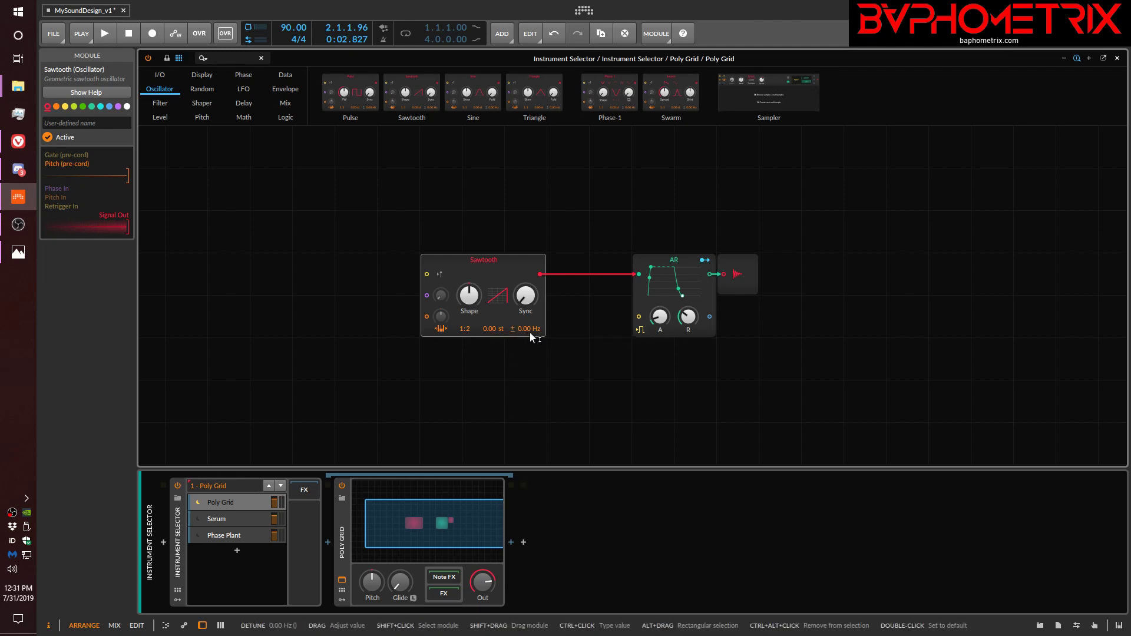
Raise the Sawtooth's frequency detune slightly, to 0.66 Hz.
{"action": "left_click_drag", "start_coordinate": [526, 330], "coordinate": [526, 328]}
{"action": "left_click_drag", "start_coordinate": [525, 328], "coordinate": [525, 324]}
{"action": "left_click_drag", "start_coordinate": [528, 330], "coordinate": [528, 321]}
Switch to the web browser, look through the Producer Tutorials playlist on YouTube, and return to Bitwig Studio.
{"action": "left_click", "coordinate": [21, 148]}
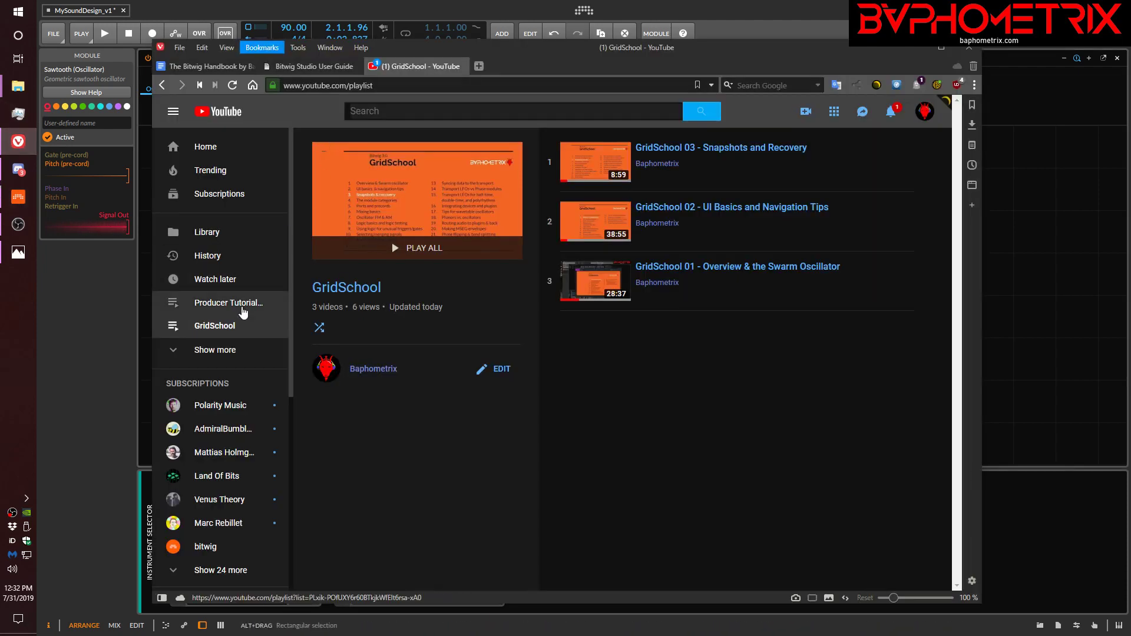
{"action": "left_click", "coordinate": [242, 305]}
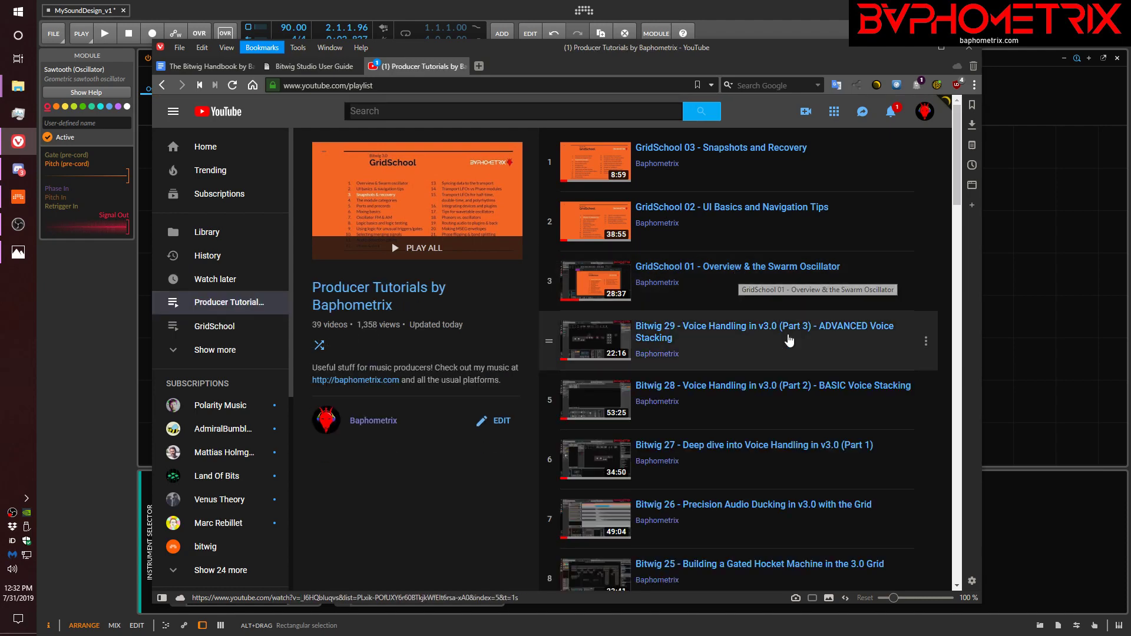
{"action": "scroll", "coordinate": [836, 416], "scroll_direction": "down", "scroll_amount": 2}
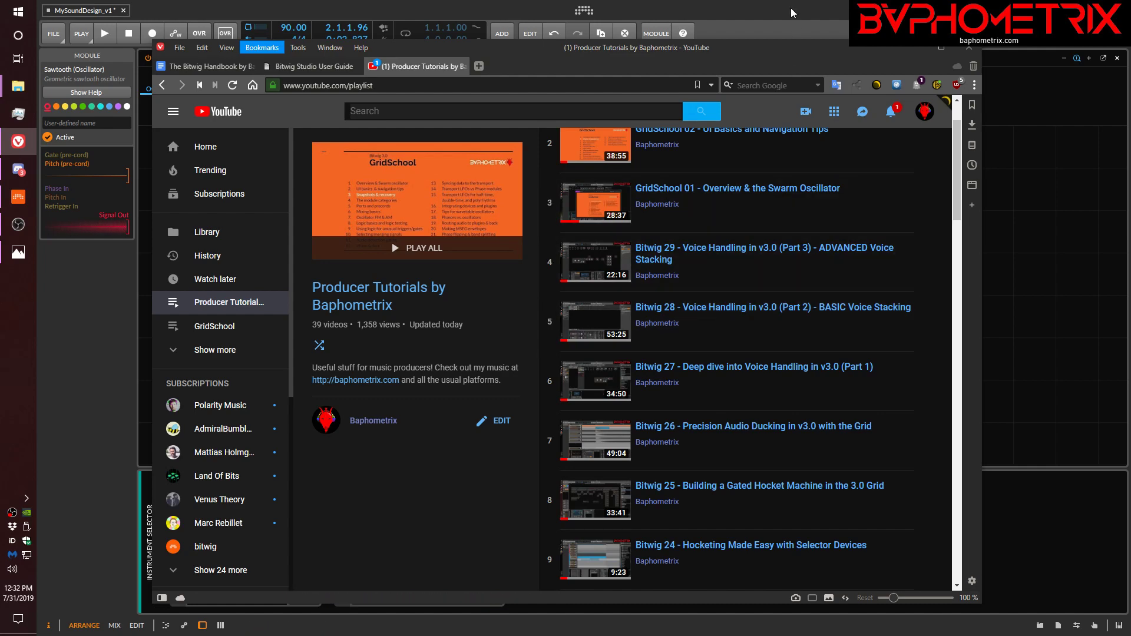
{"action": "key", "text": "alt+Tab"}
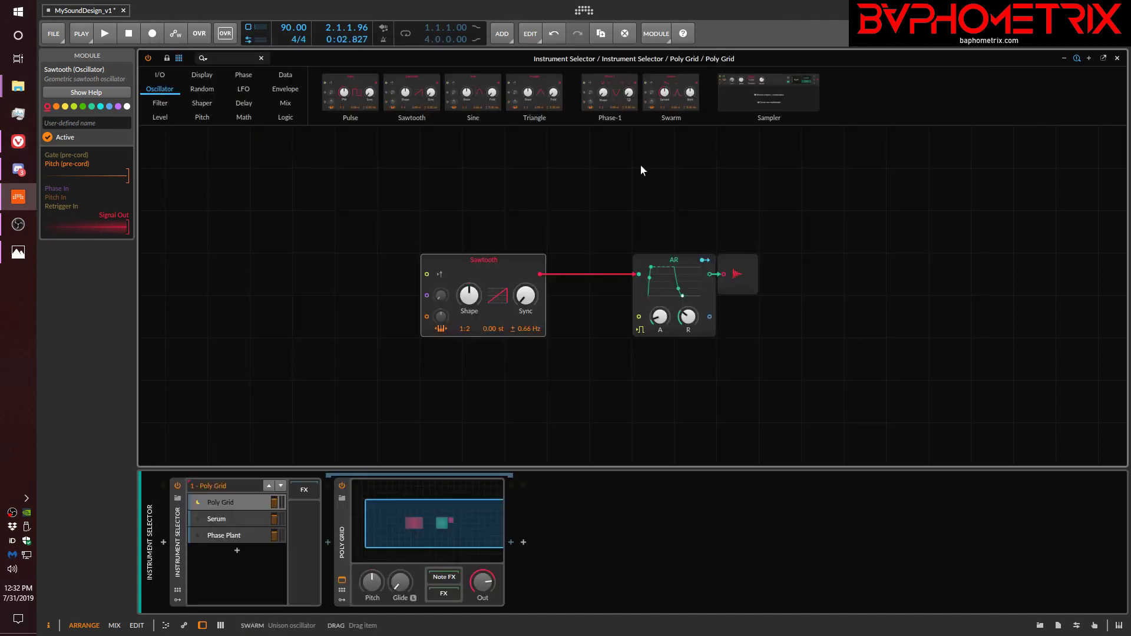
Toggle the Sawtooth's stereo detune off and on repeatedly, and reset the detune to 0.00 Hz.
{"action": "left_click", "coordinate": [514, 328]}
{"action": "left_click", "coordinate": [515, 328]}
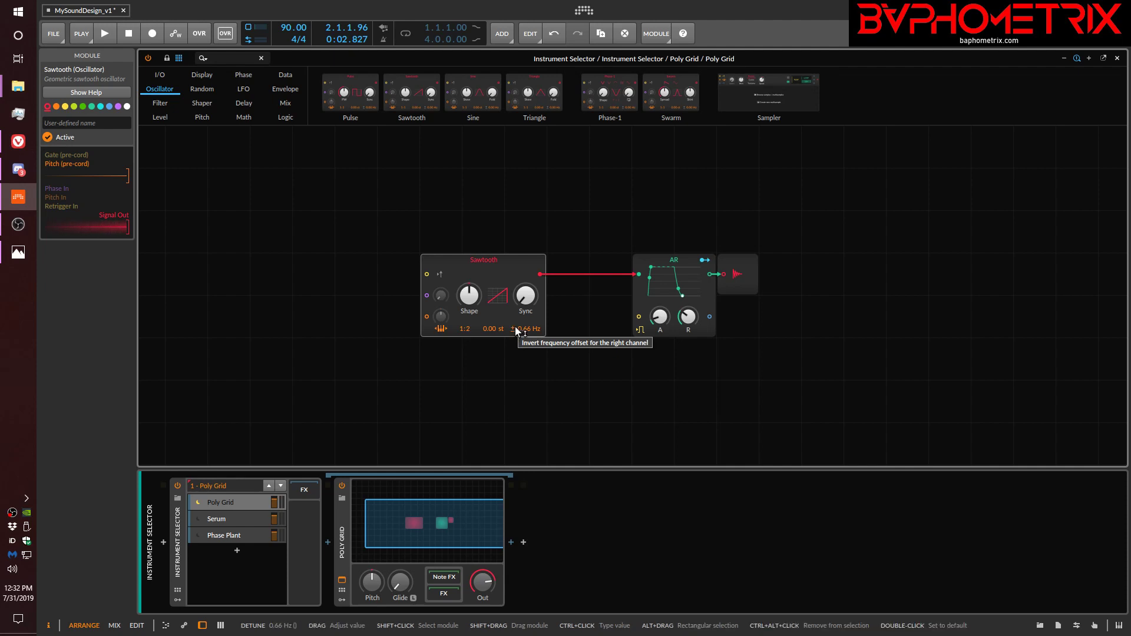
{"action": "left_click", "coordinate": [515, 329]}
{"action": "left_click", "coordinate": [515, 328]}
{"action": "double_click", "coordinate": [527, 331]}
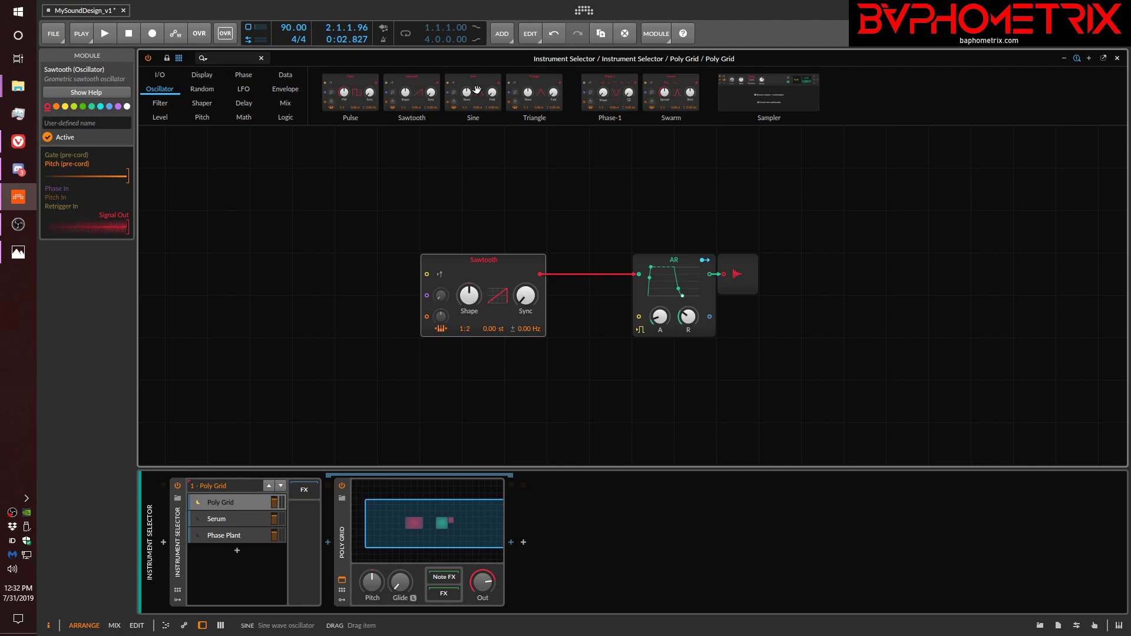
Add a Sine oscillator above the Sawtooth and a Phase-1 oscillator beside it, trying the Sawtooth's Shape in between.
{"action": "left_click_drag", "start_coordinate": [477, 91], "coordinate": [477, 183]}
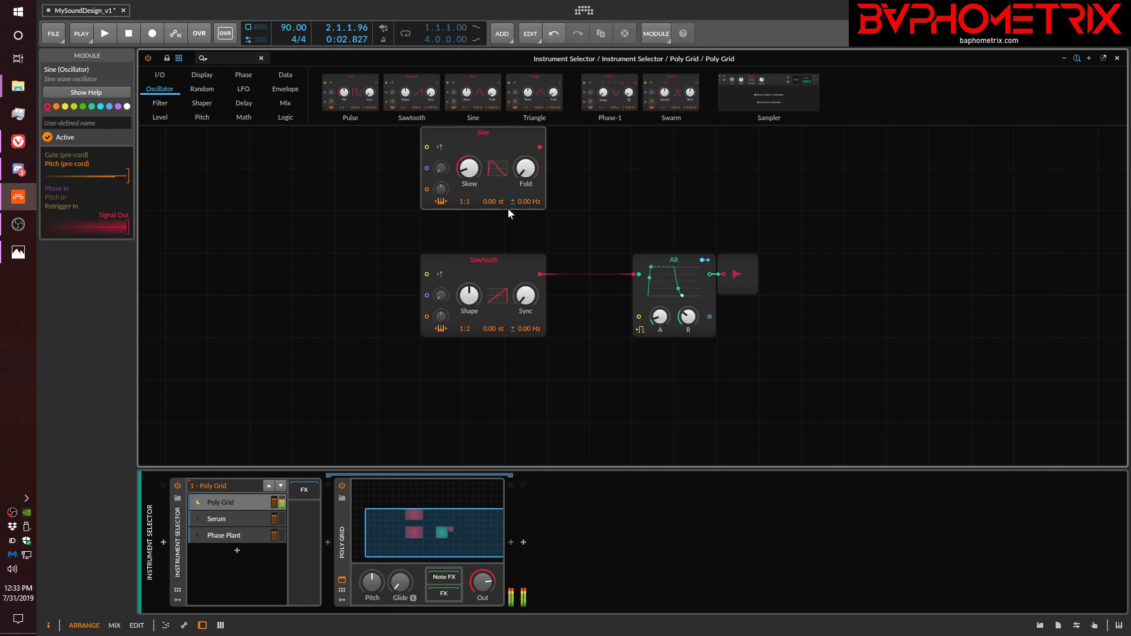
{"action": "left_click_drag", "start_coordinate": [466, 298], "coordinate": [524, 288]}
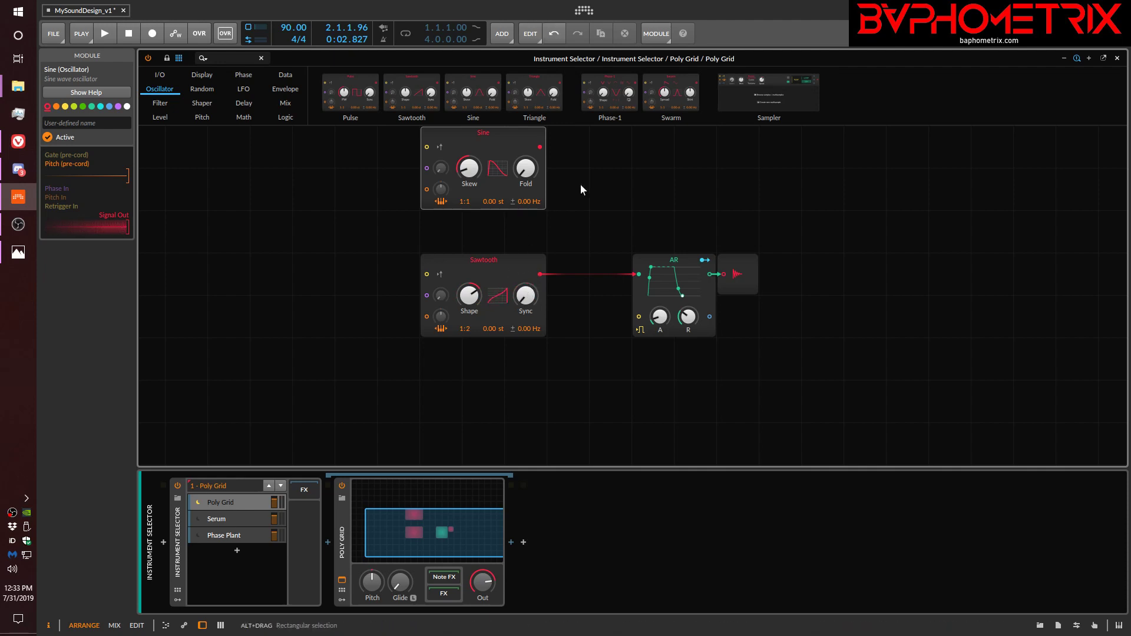
{"action": "left_click_drag", "start_coordinate": [623, 87], "coordinate": [642, 139]}
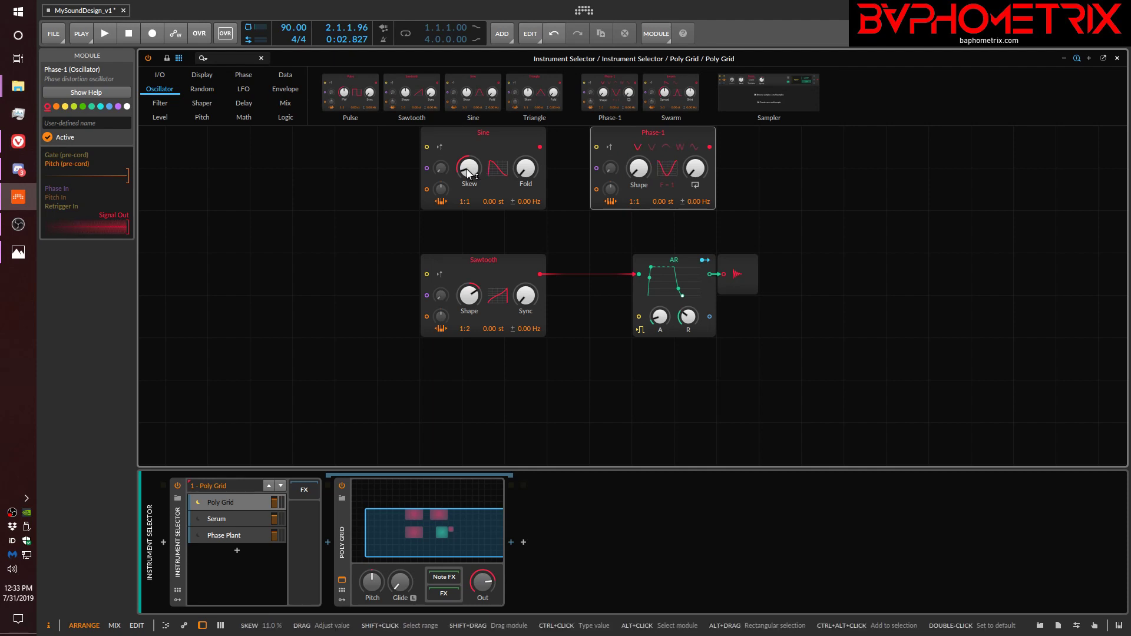
Turn the Sine's Skew up to maximum and try different Shape settings on the Phase-1 oscillator.
{"action": "left_click_drag", "start_coordinate": [469, 168], "coordinate": [469, 139]}
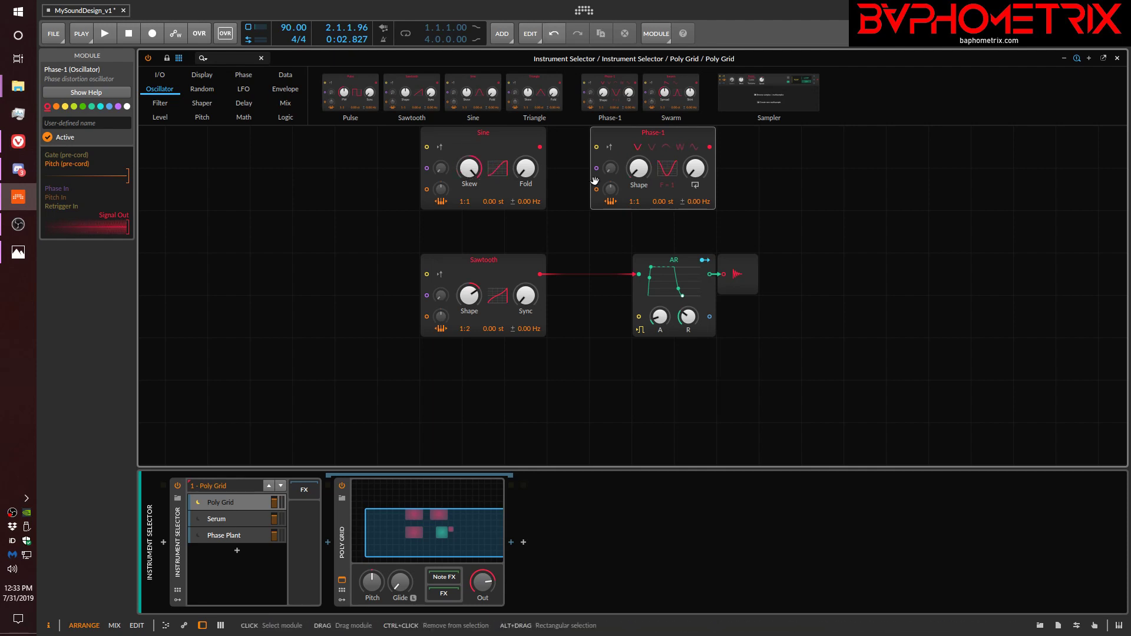
{"action": "mouse_move", "coordinate": [641, 168]}
{"action": "left_mouse_down"}
{"action": "mouse_move", "coordinate": [641, 159]}
{"action": "mouse_move", "coordinate": [640, 176]}
{"action": "left_mouse_up"}
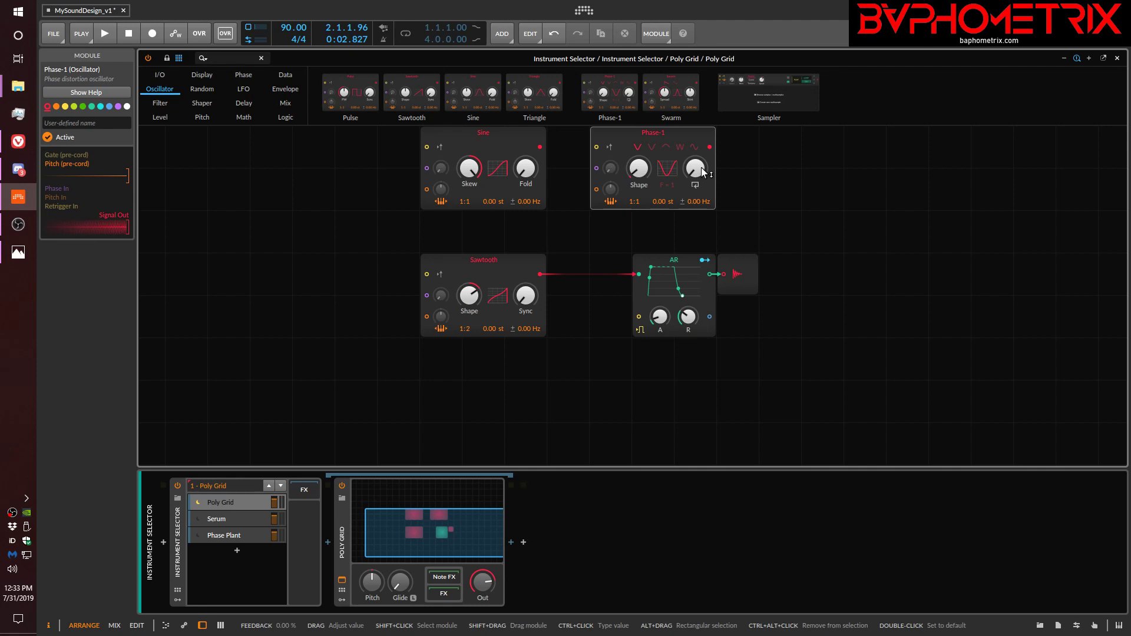
{"action": "left_click_drag", "start_coordinate": [673, 184], "coordinate": [640, 140]}
{"action": "left_click_drag", "start_coordinate": [639, 168], "coordinate": [638, 153]}
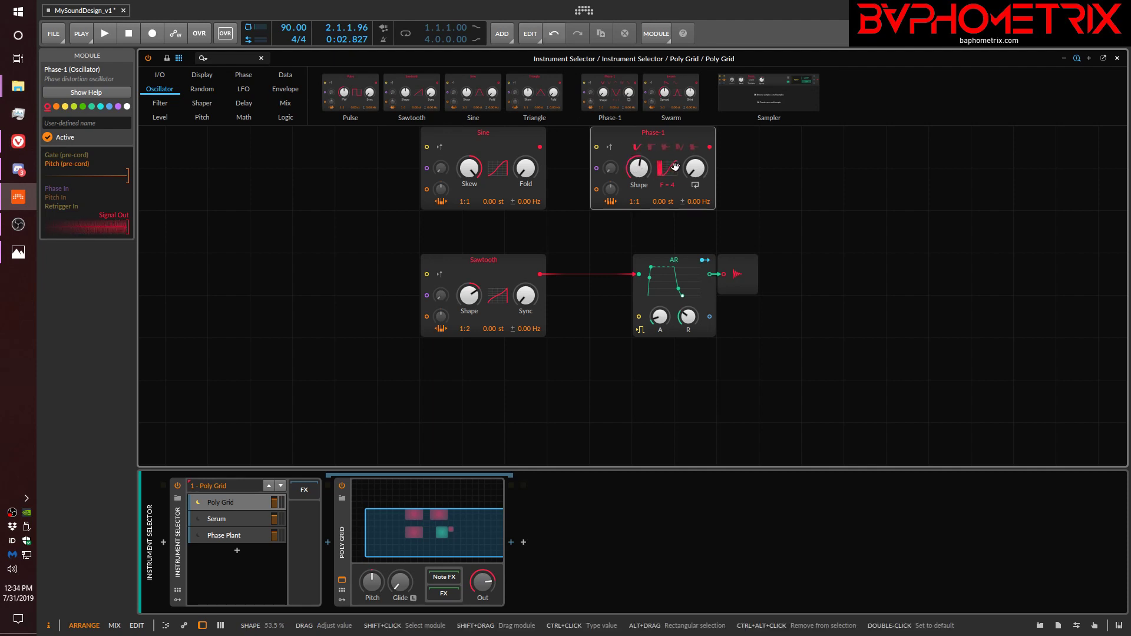
{"action": "left_click_drag", "start_coordinate": [638, 168], "coordinate": [694, 166]}
{"action": "left_click", "coordinate": [658, 136]}
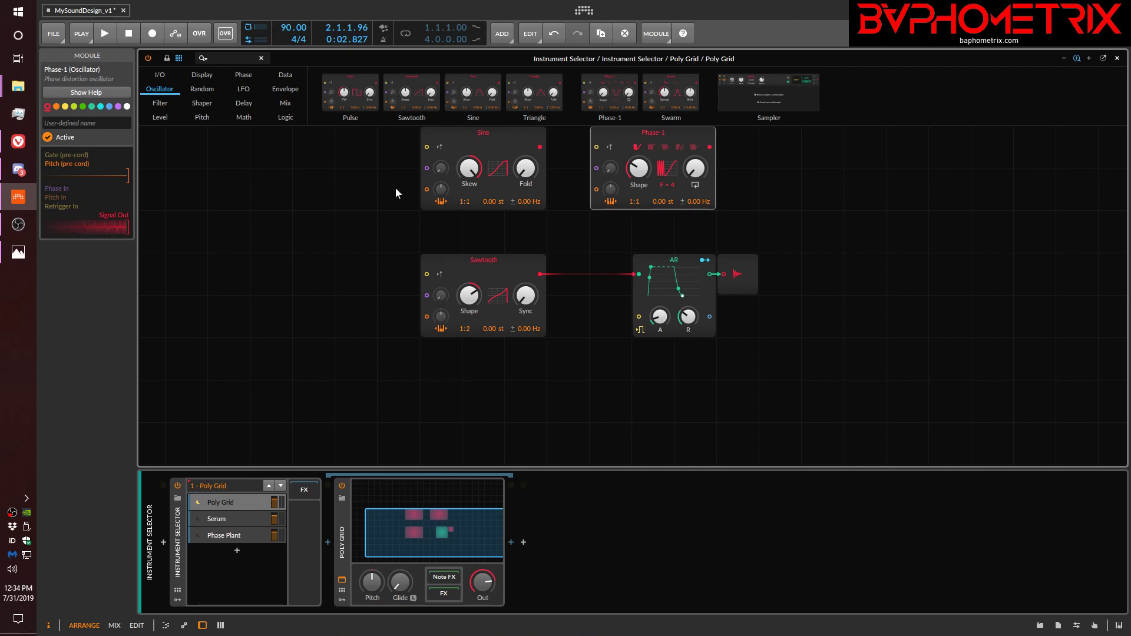
Delete the Sine and Phase-1 oscillators above the Sawtooth.
{"action": "left_click_drag", "start_coordinate": [394, 185], "coordinate": [741, 188]}
{"action": "key", "text": "Delete"}
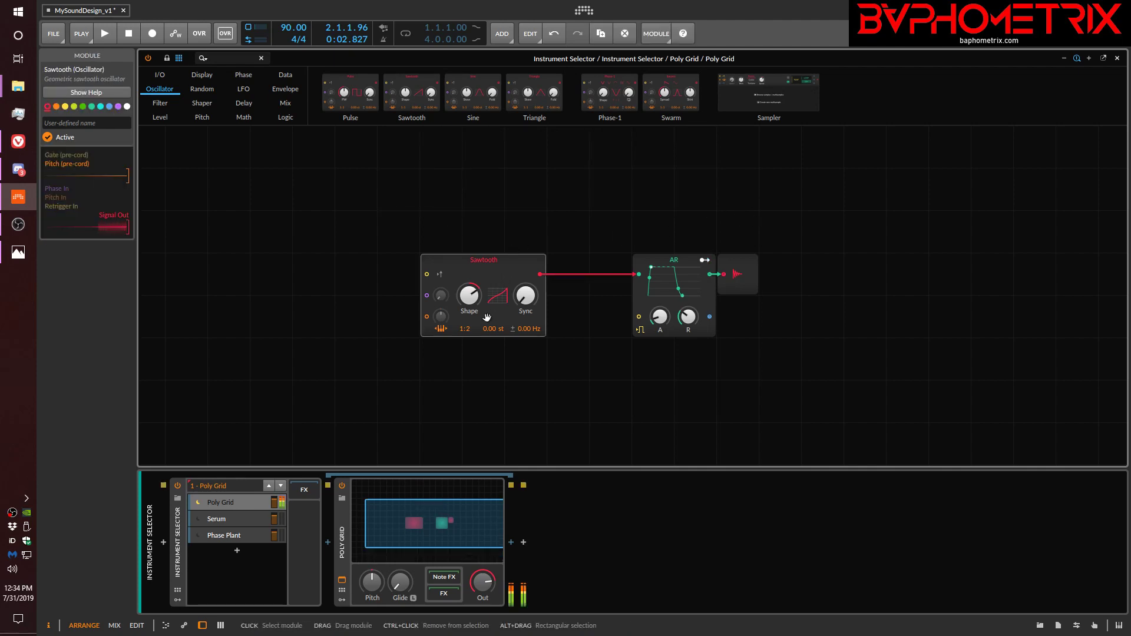
Turn the Sawtooth's Shape to one extreme and try its Sync at several amounts, ending at +6.48 st.
{"action": "left_click_drag", "start_coordinate": [468, 294], "coordinate": [525, 284]}
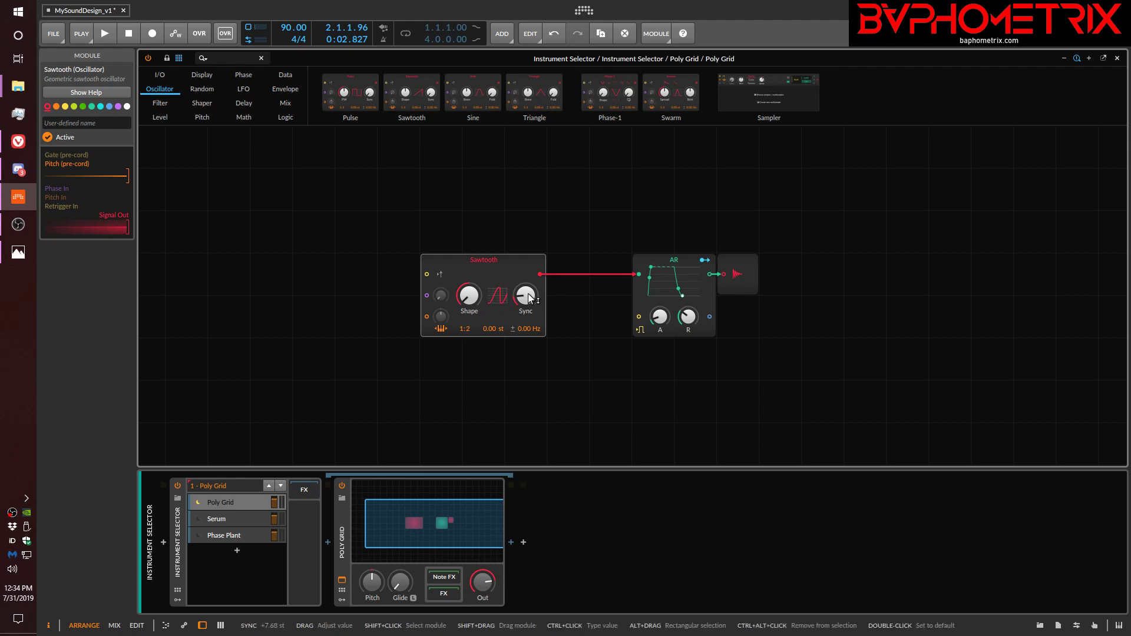
{"action": "left_click_drag", "start_coordinate": [529, 298], "coordinate": [529, 274]}
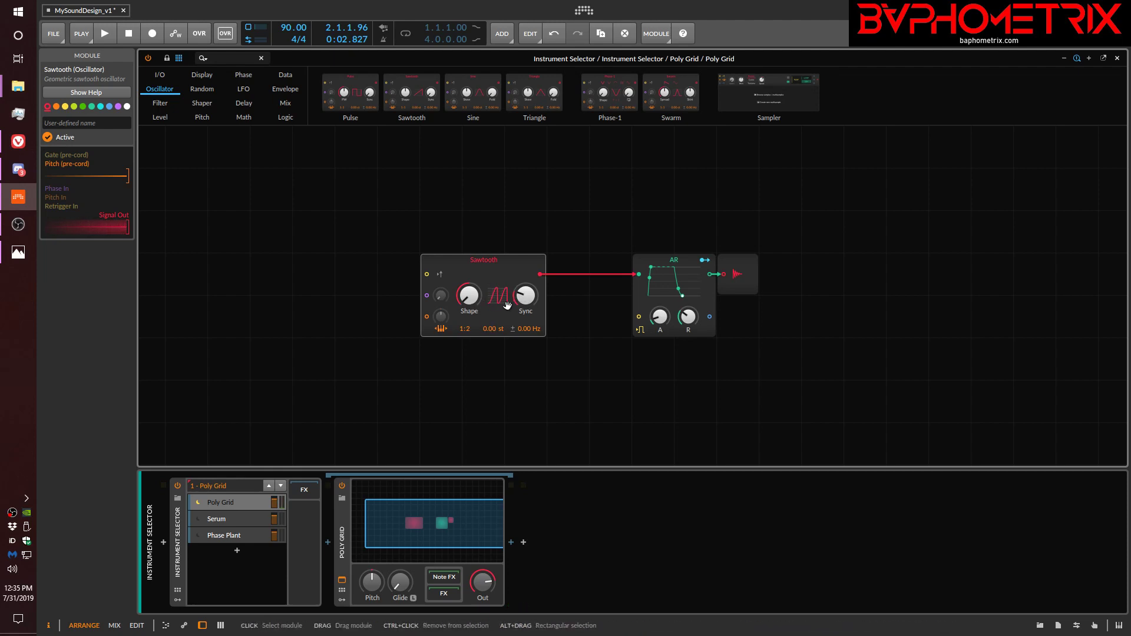
{"action": "mouse_move", "coordinate": [517, 298]}
{"action": "left_mouse_down"}
{"action": "mouse_move", "coordinate": [526, 279]}
{"action": "mouse_move", "coordinate": [525, 308]}
{"action": "left_mouse_up"}
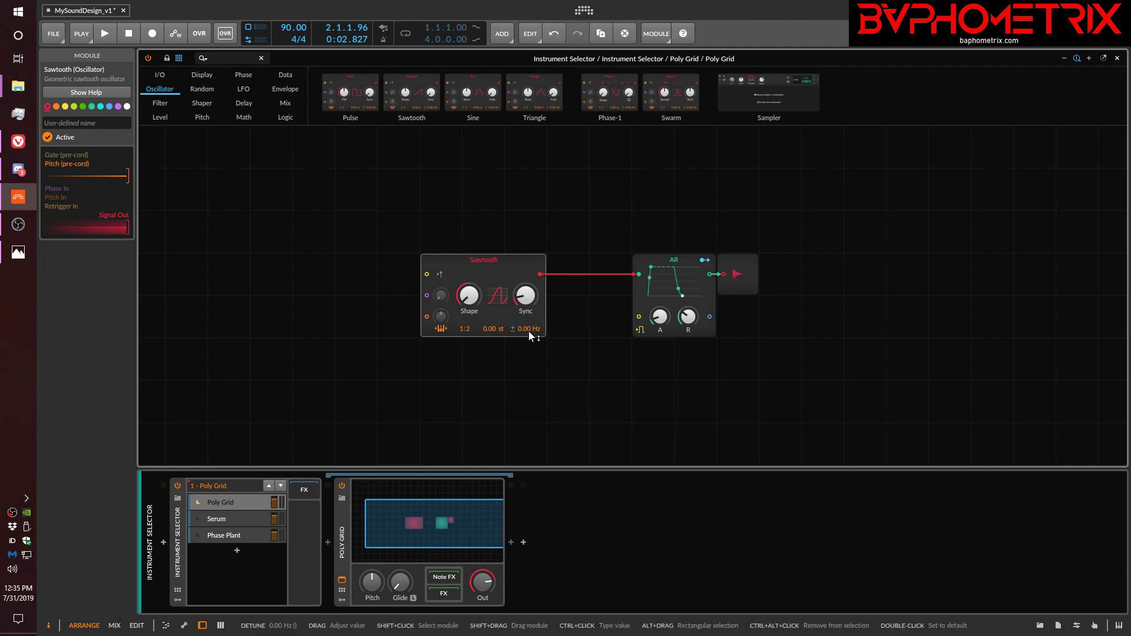
Try the Sawtooth's frequency detune, reset it to 0.00 Hz, and return Shape and Sync to their defaults.
{"action": "left_click_drag", "start_coordinate": [528, 331], "coordinate": [528, 330]}
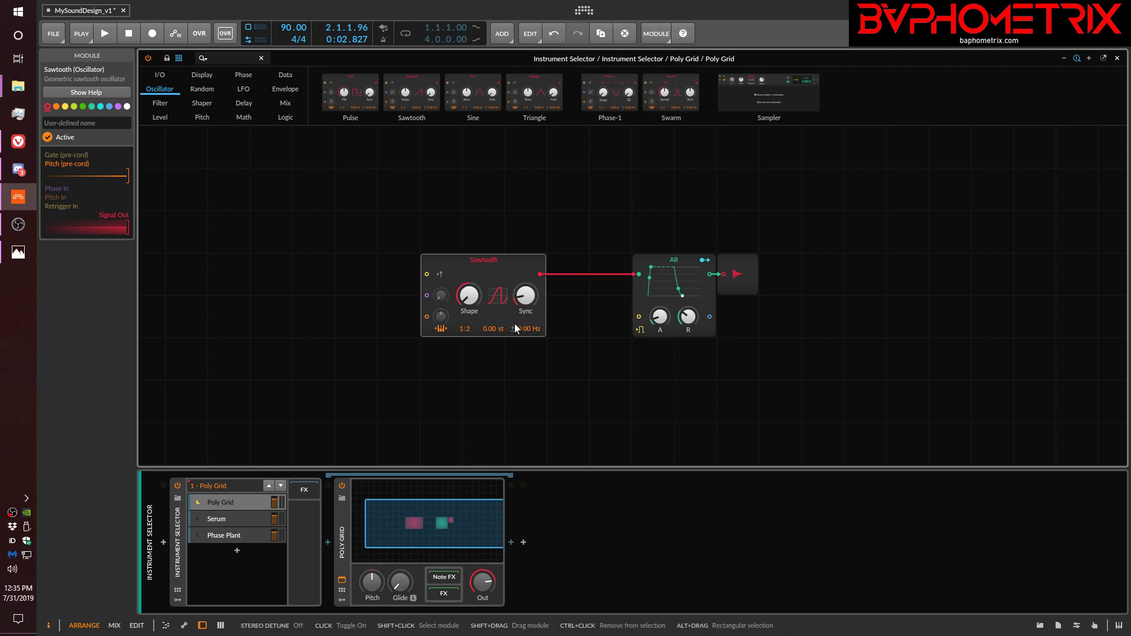
{"action": "double_click", "coordinate": [518, 328]}
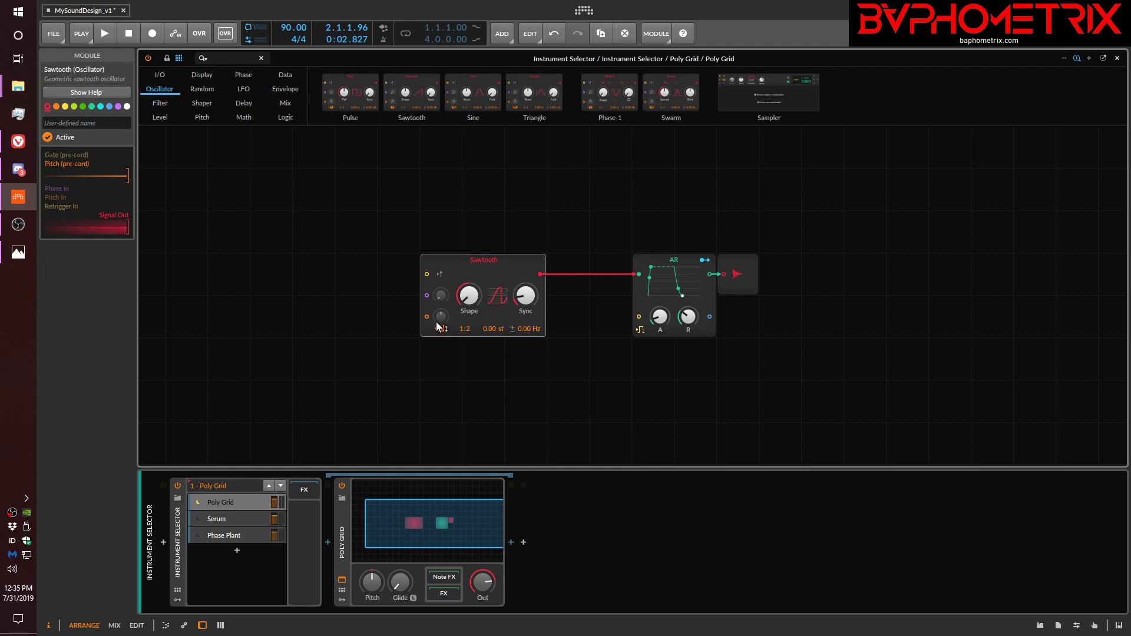
{"action": "double_click", "coordinate": [524, 297]}
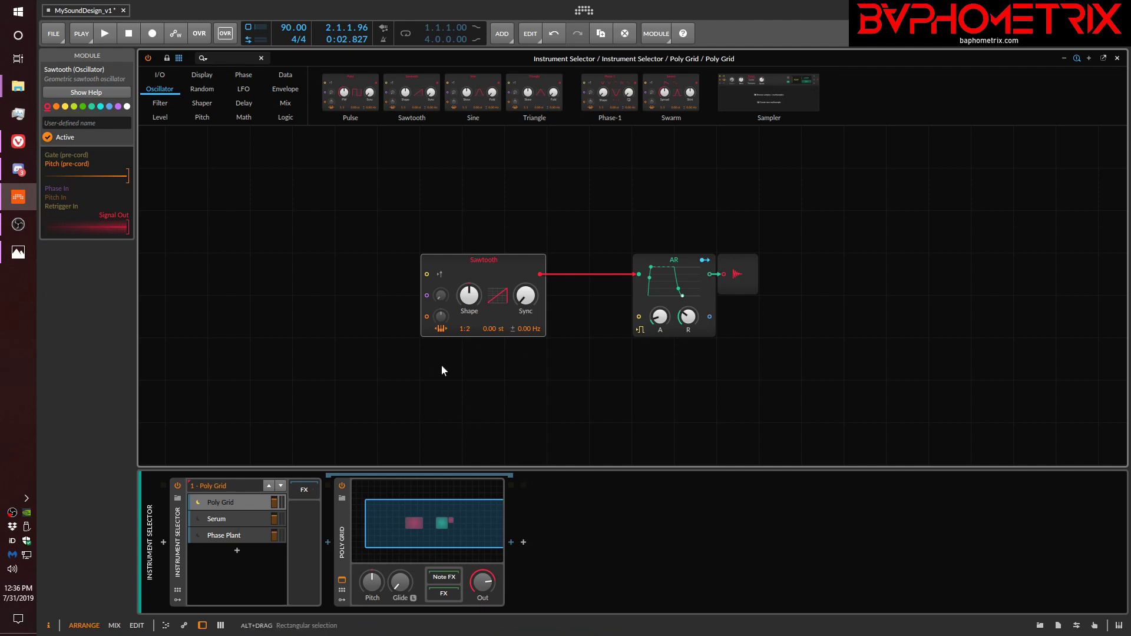
Select the Serum layer in the Instrument Selector, open its plug-in window, and reposition that window over the grid.
{"action": "left_click", "coordinate": [225, 519]}
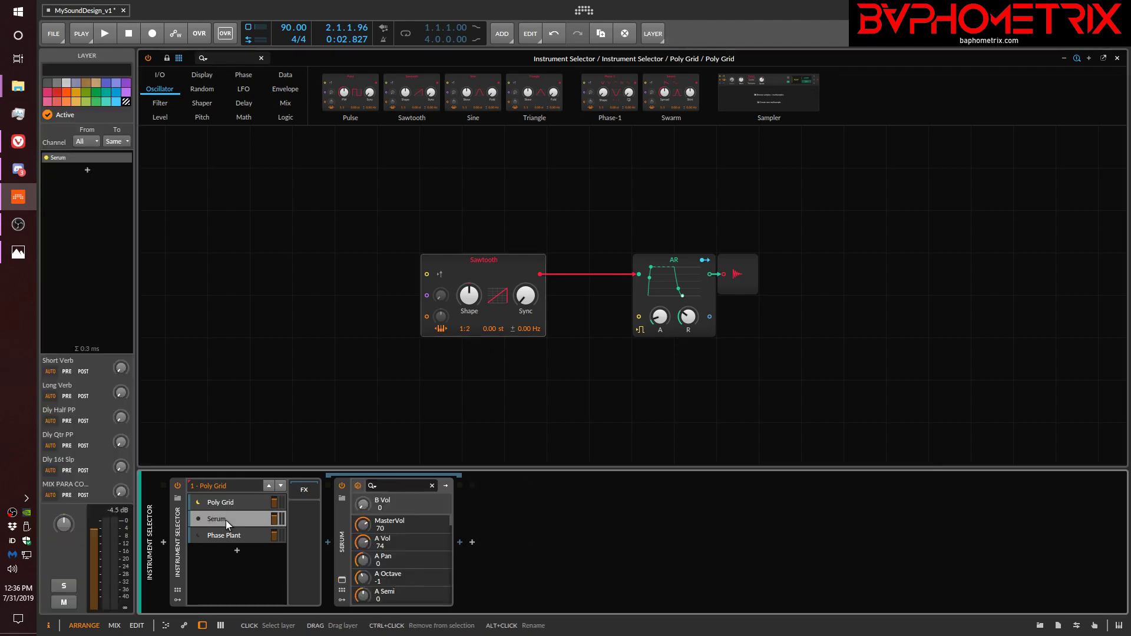
{"action": "left_click", "coordinate": [347, 582]}
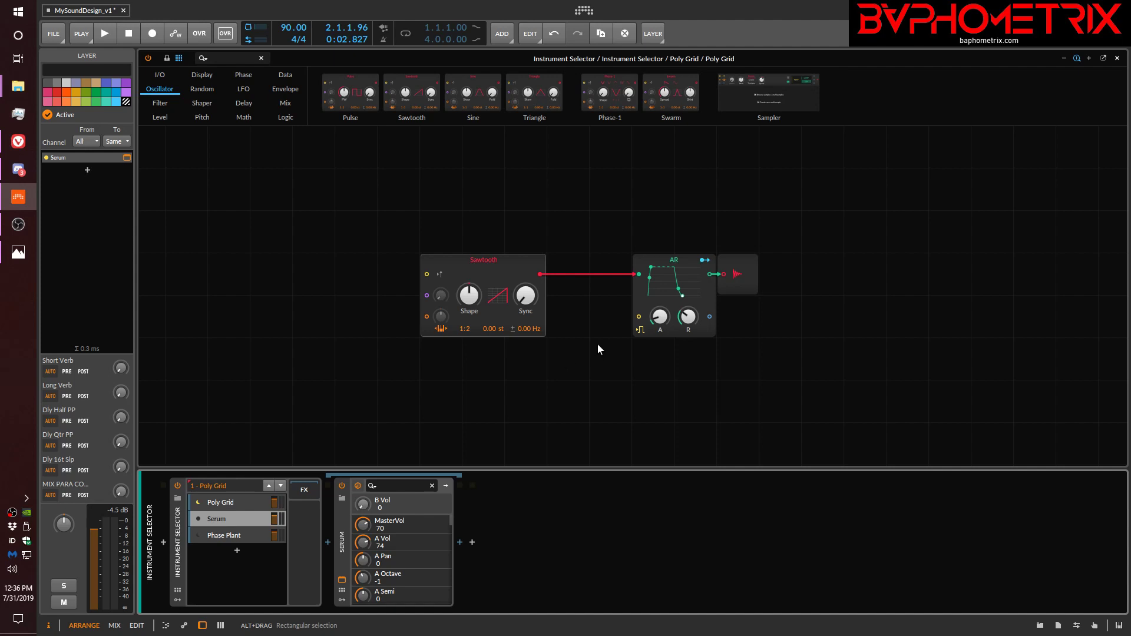
{"action": "left_click", "coordinate": [342, 583]}
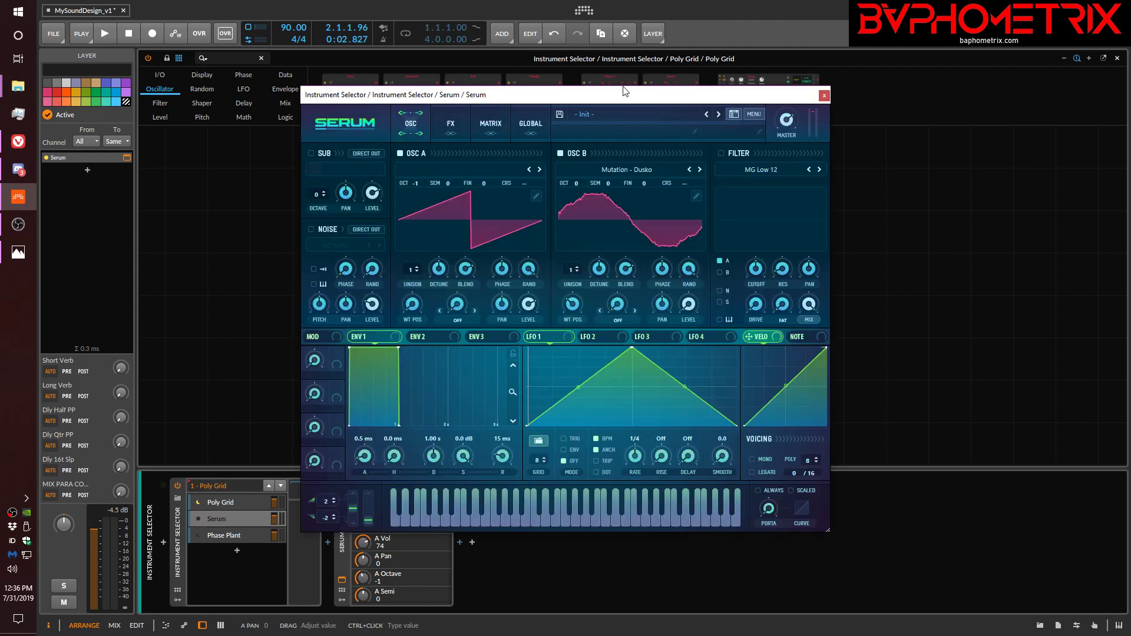
{"action": "left_click_drag", "start_coordinate": [626, 98], "coordinate": [677, 78]}
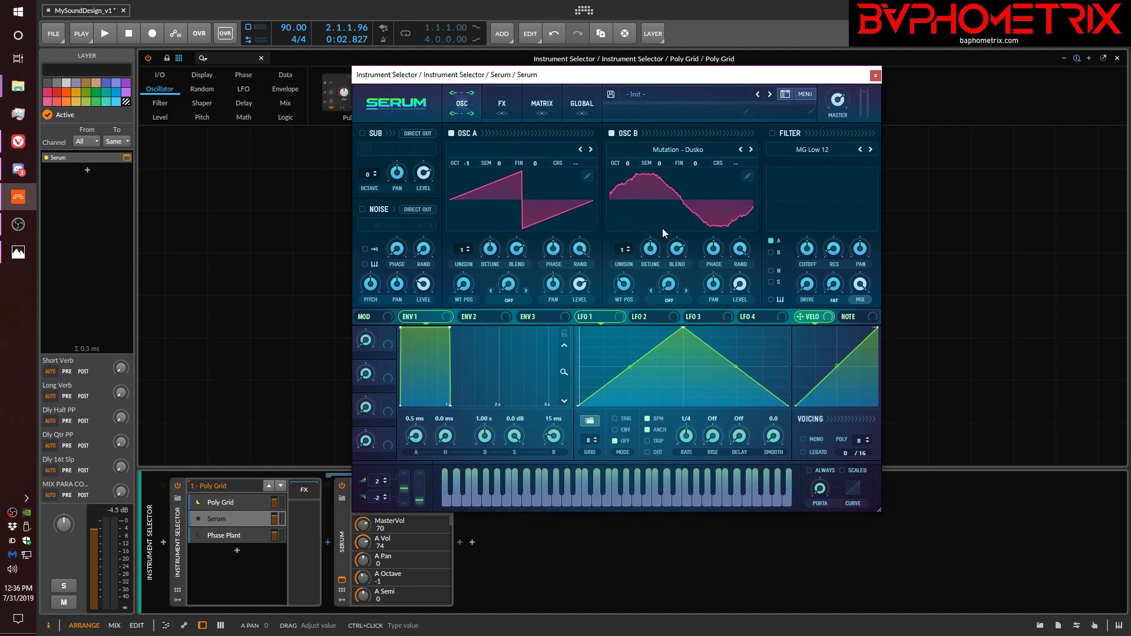
Compare Serum's two oscillators by lowering OSC B's level, turning OSC A's level down to 0%, and raising OSC B's level again.
{"action": "mouse_move", "coordinate": [581, 286]}
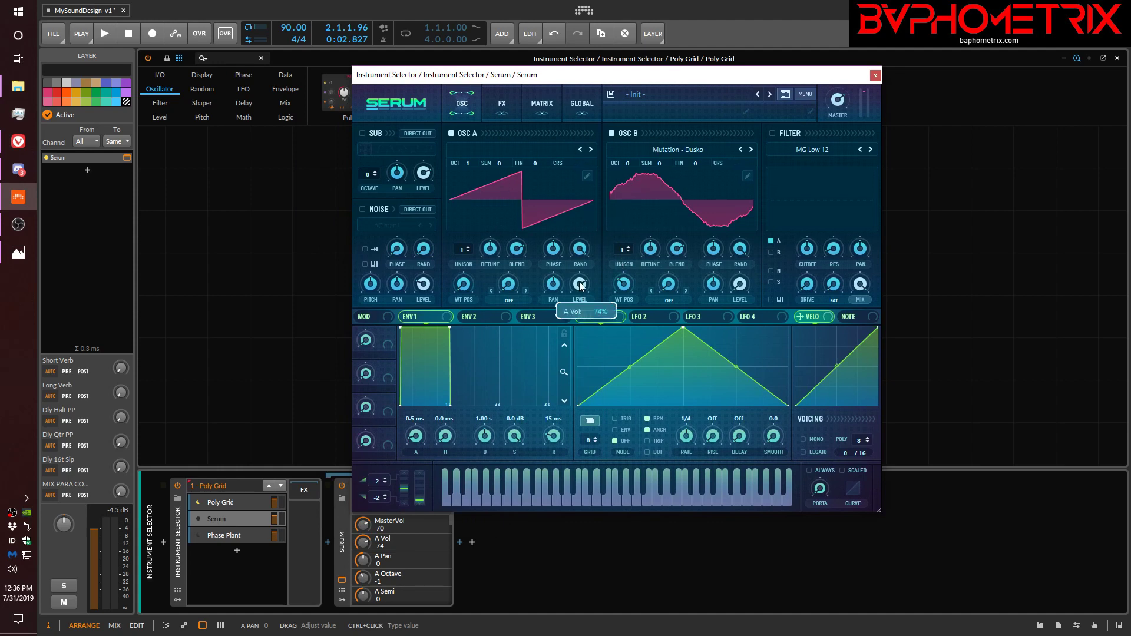
{"action": "left_click_drag", "start_coordinate": [576, 308], "coordinate": [577, 297]}
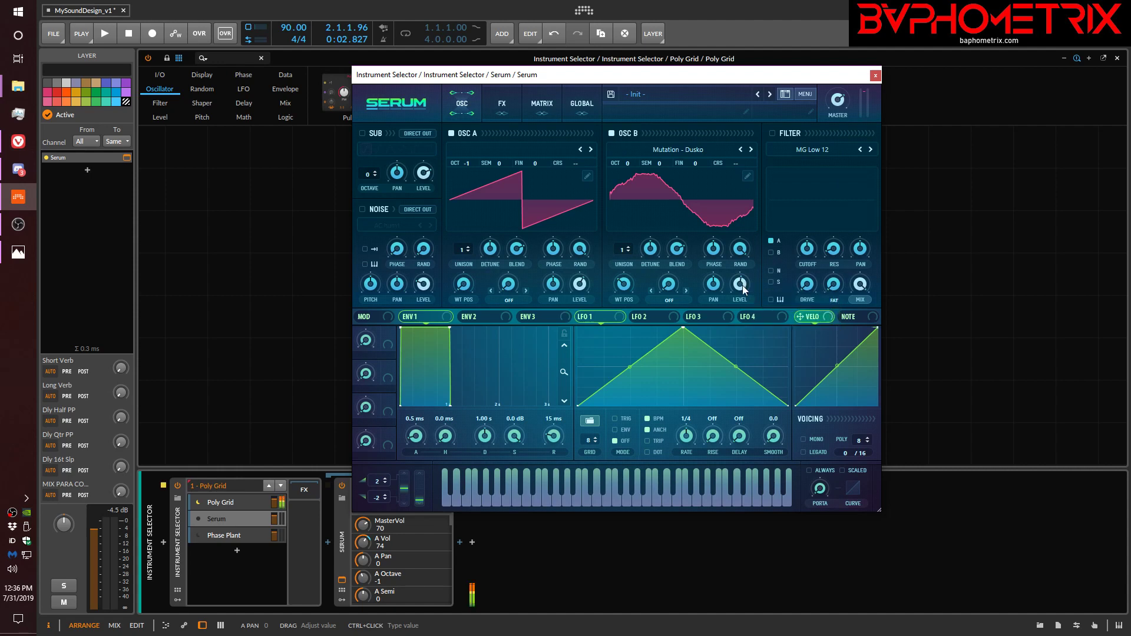
{"action": "left_click_drag", "start_coordinate": [739, 283], "coordinate": [737, 401]}
{"action": "left_click_drag", "start_coordinate": [580, 283], "coordinate": [564, 371]}
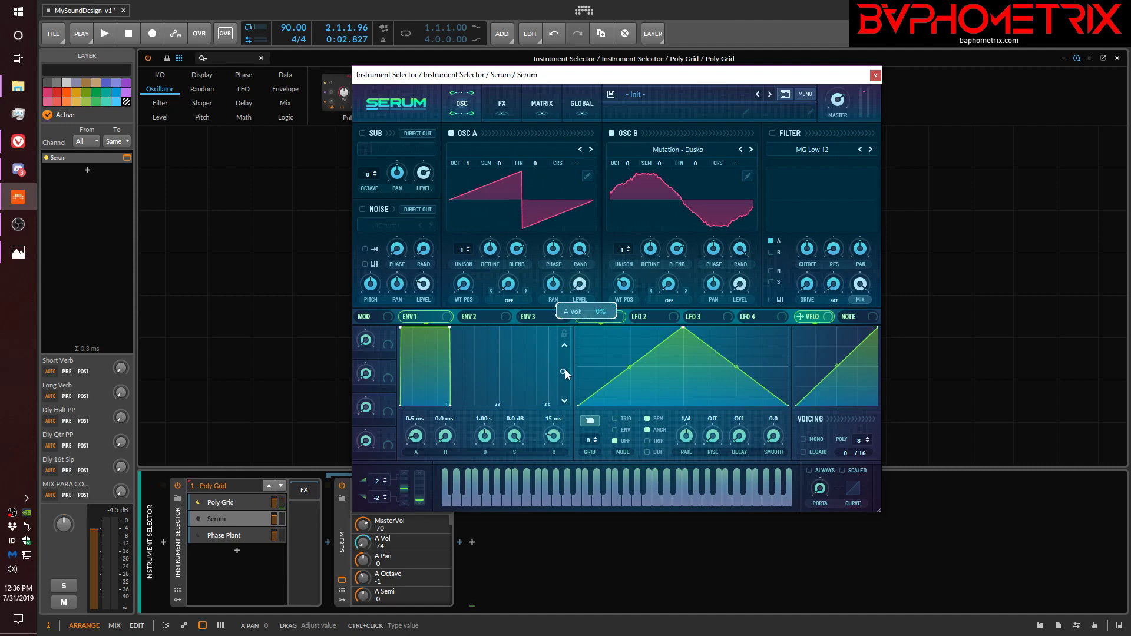
{"action": "left_click_drag", "start_coordinate": [741, 288], "coordinate": [761, 154]}
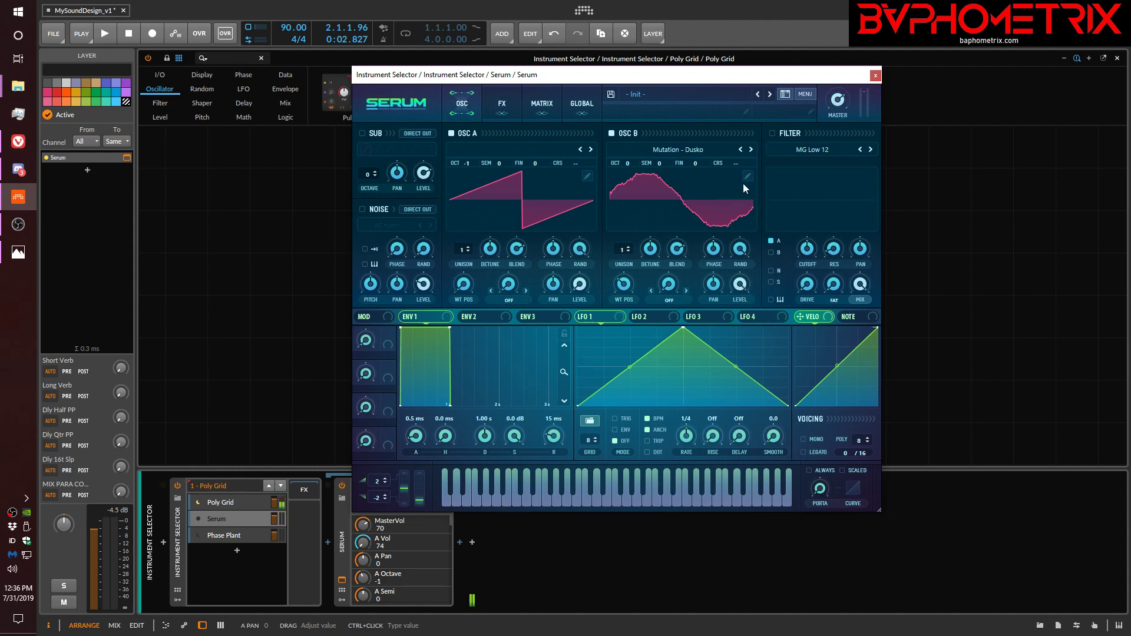
Make Serum the active layer and sweep OSC B's wavetable position up and down, raising the master volume to 85.
{"action": "left_click_drag", "start_coordinate": [627, 302], "coordinate": [637, 229]}
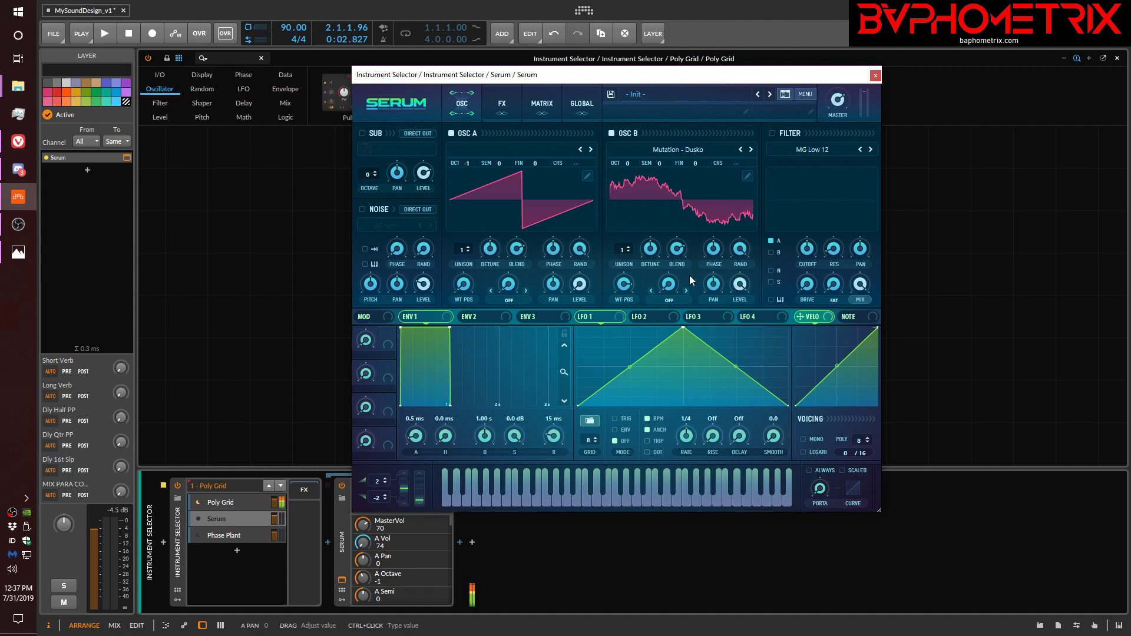
{"action": "left_click", "coordinate": [197, 521]}
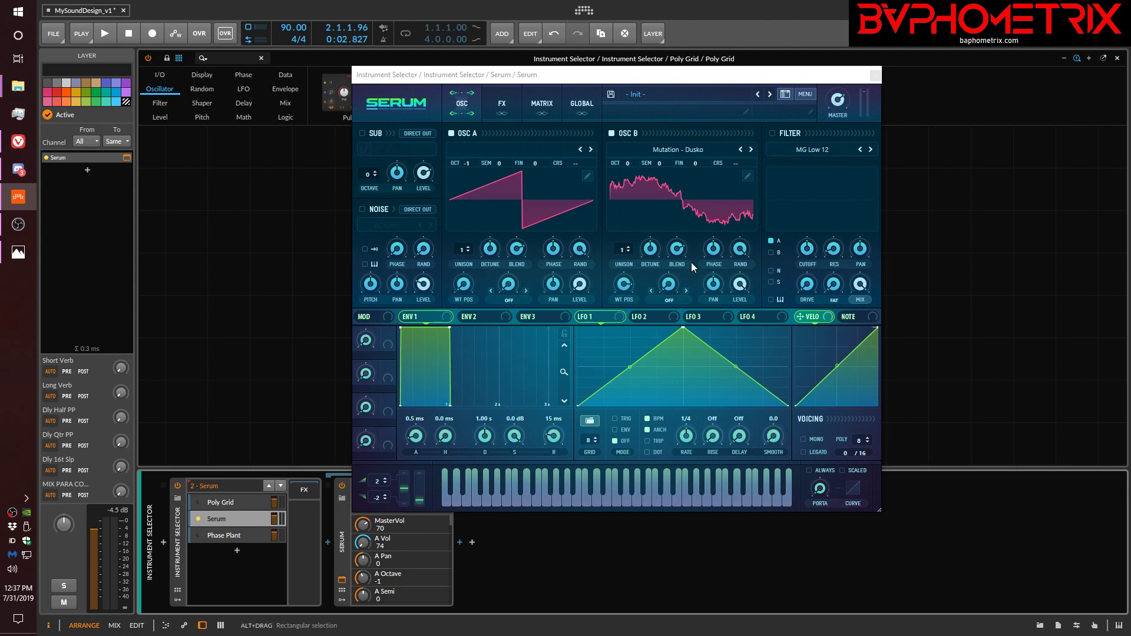
{"action": "mouse_move", "coordinate": [623, 291]}
{"action": "left_mouse_down"}
{"action": "mouse_move", "coordinate": [624, 321]}
{"action": "mouse_move", "coordinate": [626, 291]}
{"action": "left_mouse_up"}
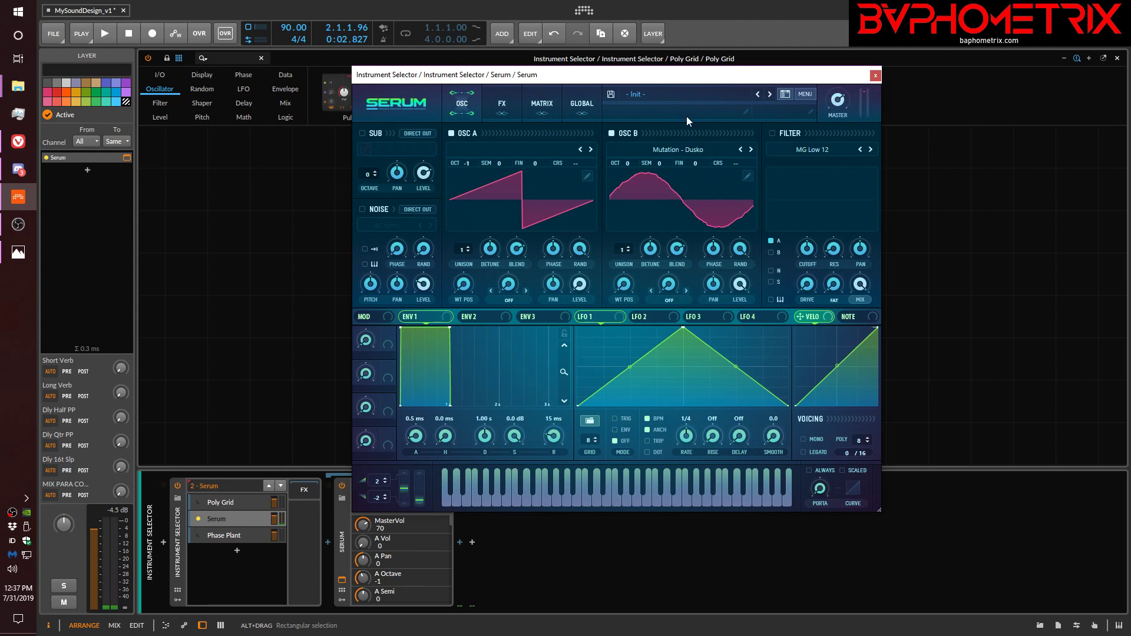
{"action": "left_click_drag", "start_coordinate": [625, 287], "coordinate": [700, 200]}
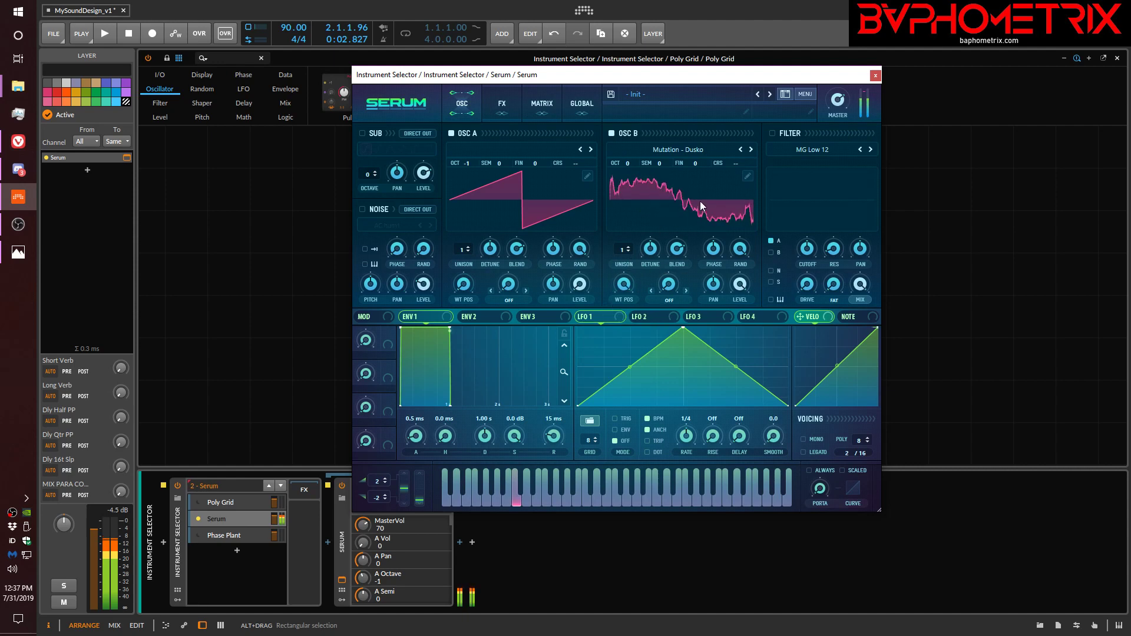
{"action": "left_click_drag", "start_coordinate": [841, 102], "coordinate": [845, 76]}
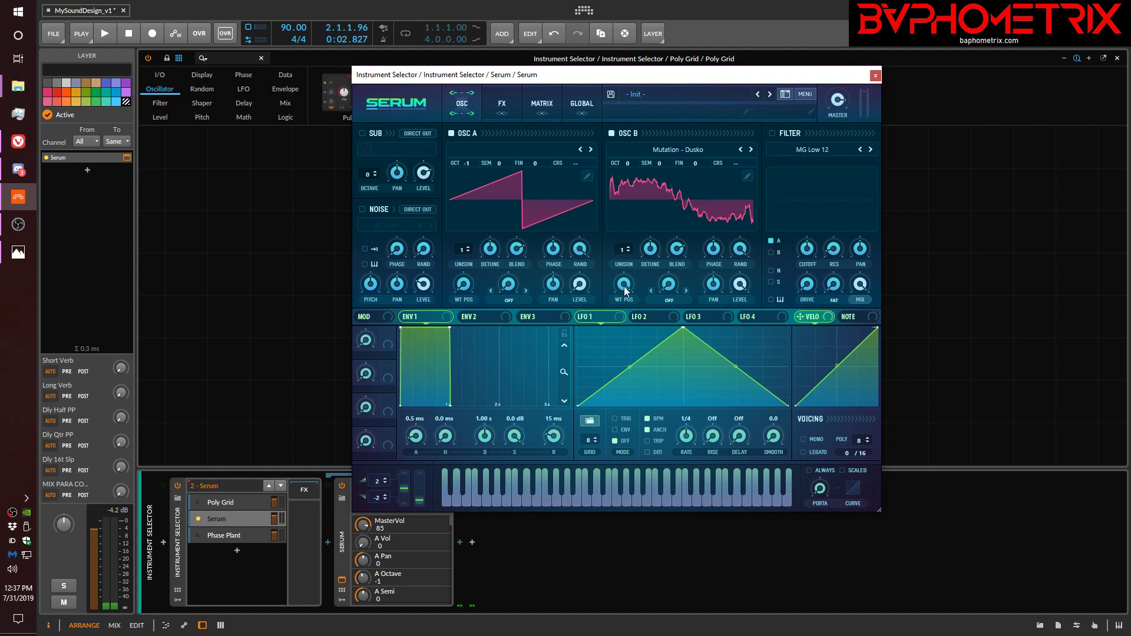
{"action": "left_click_drag", "start_coordinate": [626, 283], "coordinate": [609, 435]}
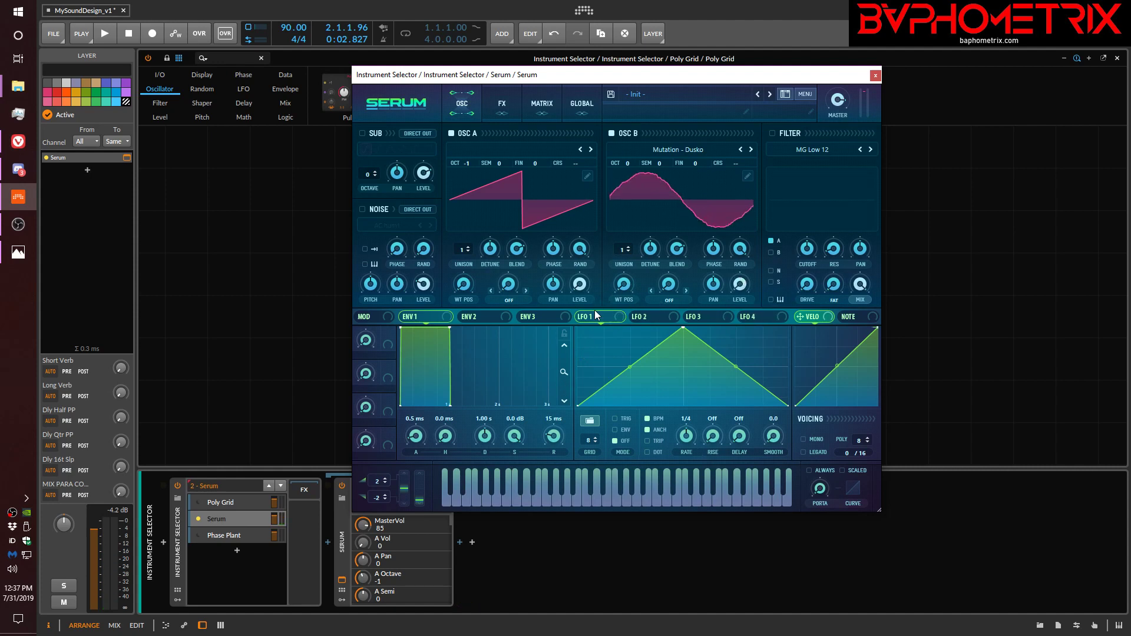
Raise OSC A's level to 100 and OSC B's level, and advance OSC B's wavetable position.
{"action": "left_click_drag", "start_coordinate": [580, 288], "coordinate": [572, 219]}
{"action": "left_click_drag", "start_coordinate": [737, 286], "coordinate": [757, 190]}
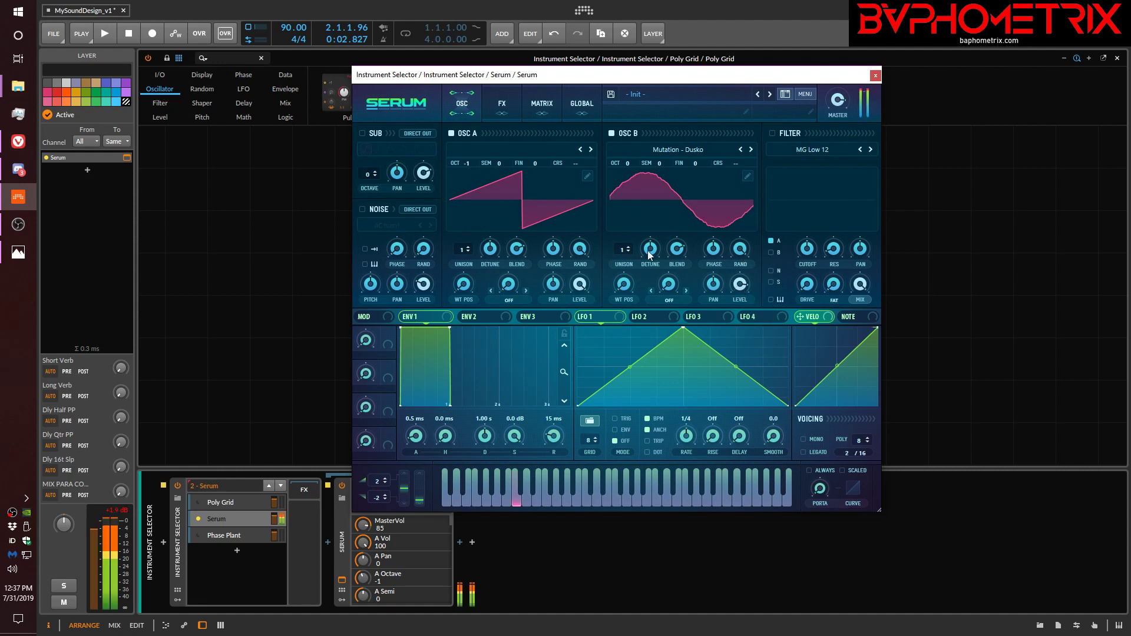
{"action": "left_click_drag", "start_coordinate": [623, 284], "coordinate": [638, 211]}
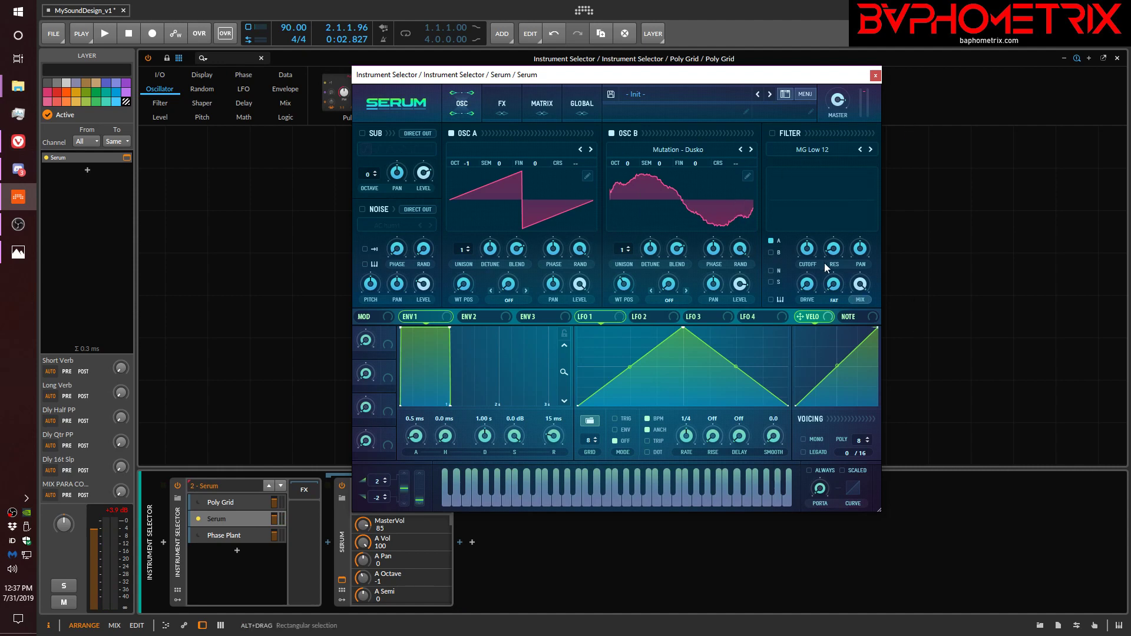
Set OSC A's warp mode to FM (from B), try several warp amounts, and bring OSC B's wavetable position to 12.
{"action": "left_click", "coordinate": [505, 301]}
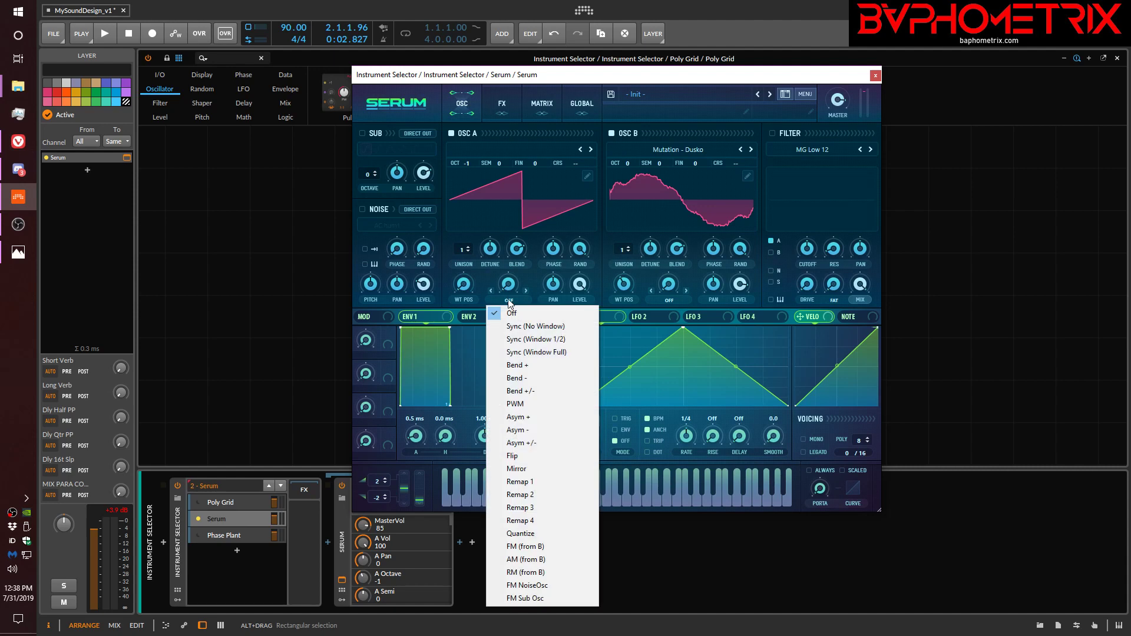
{"action": "left_click", "coordinate": [526, 547]}
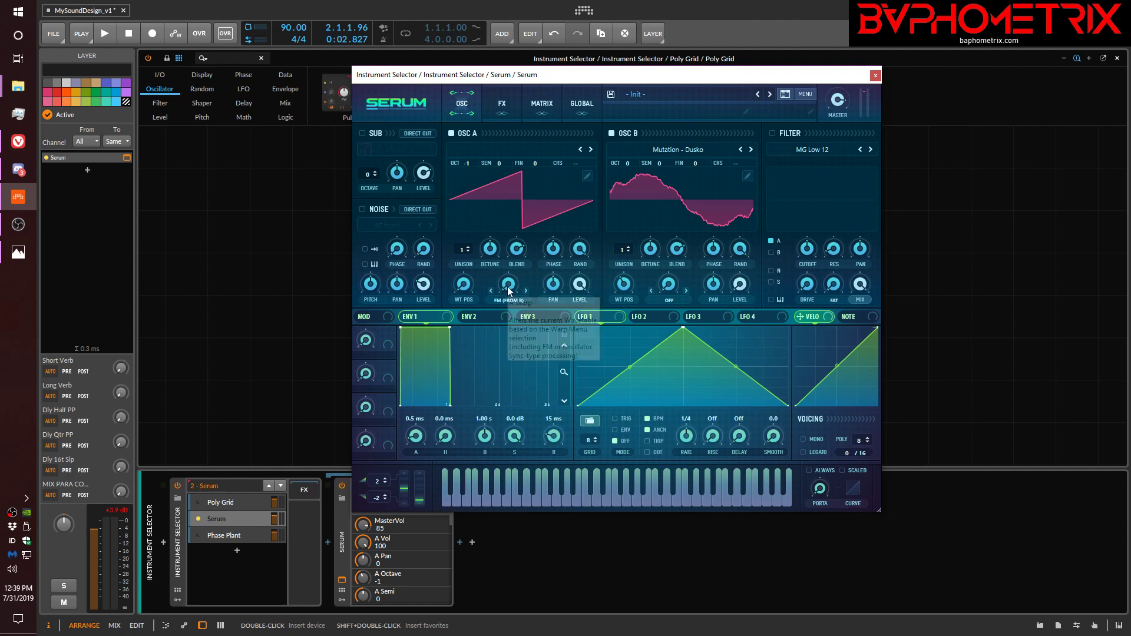
{"action": "left_click_drag", "start_coordinate": [514, 174], "coordinate": [507, 285]}
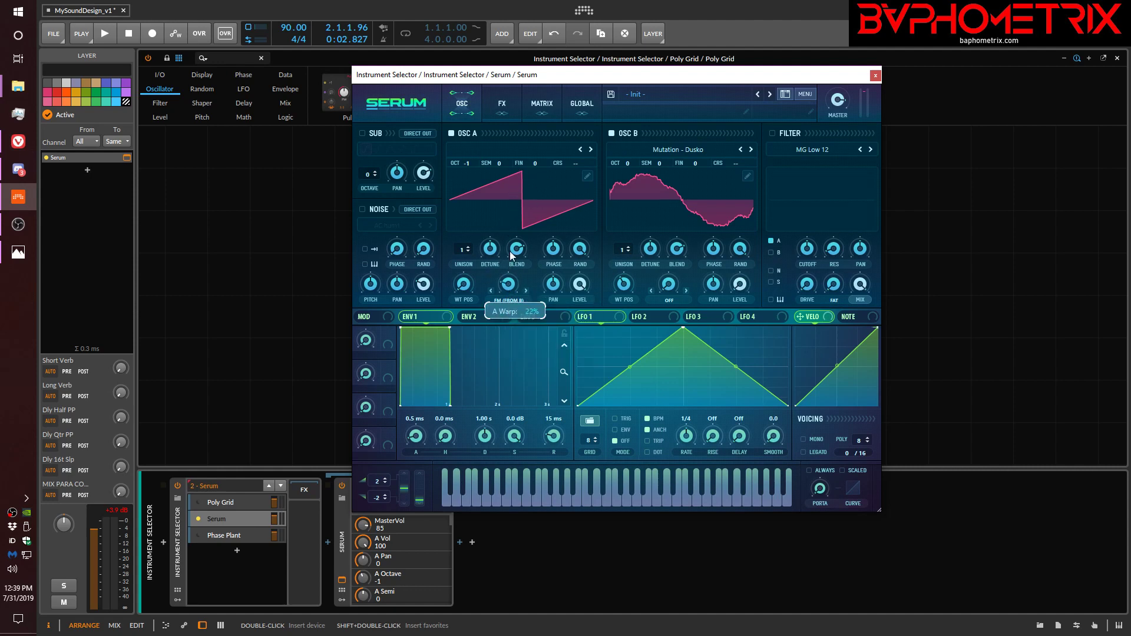
{"action": "left_click_drag", "start_coordinate": [515, 187], "coordinate": [504, 343]}
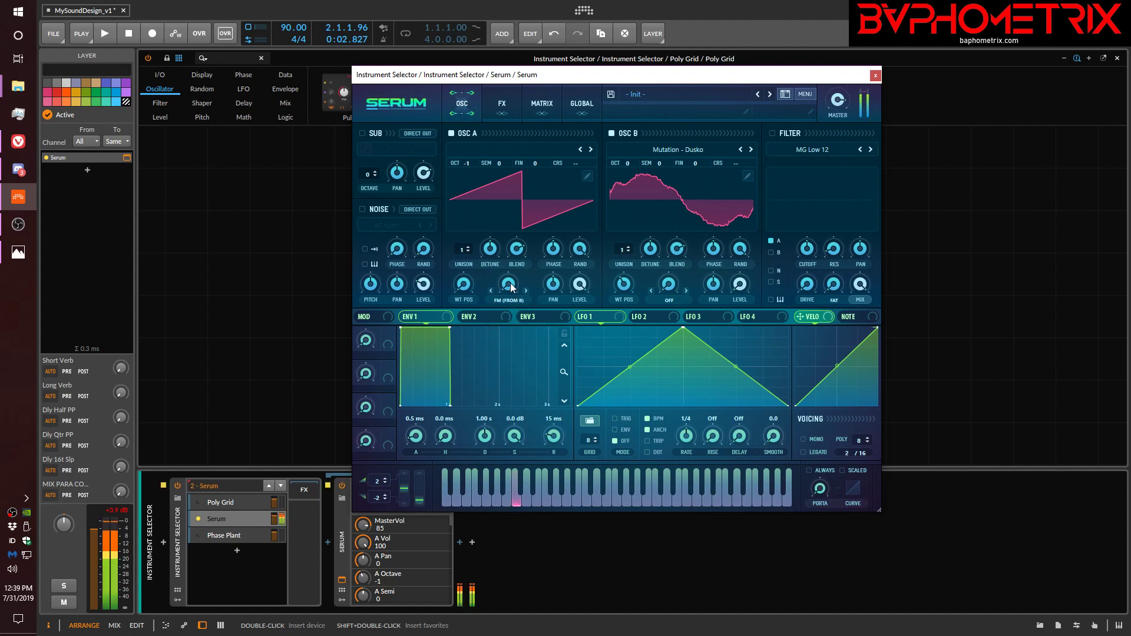
{"action": "left_click_drag", "start_coordinate": [510, 283], "coordinate": [514, 212]}
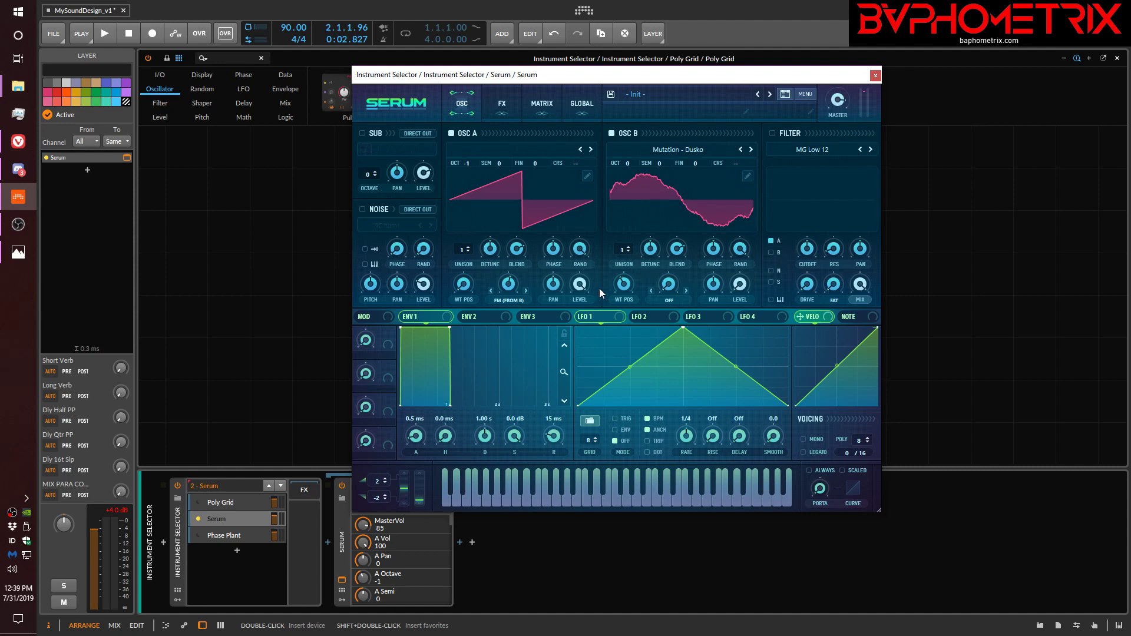
{"action": "left_click_drag", "start_coordinate": [625, 287], "coordinate": [613, 331]}
{"action": "mouse_move", "coordinate": [623, 287]}
{"action": "left_mouse_down"}
{"action": "mouse_move", "coordinate": [624, 221]}
{"action": "mouse_move", "coordinate": [675, 190]}
{"action": "mouse_move", "coordinate": [667, 168]}
{"action": "mouse_move", "coordinate": [645, 202]}
{"action": "mouse_move", "coordinate": [631, 281]}
{"action": "mouse_move", "coordinate": [628, 271]}
{"action": "left_mouse_up"}
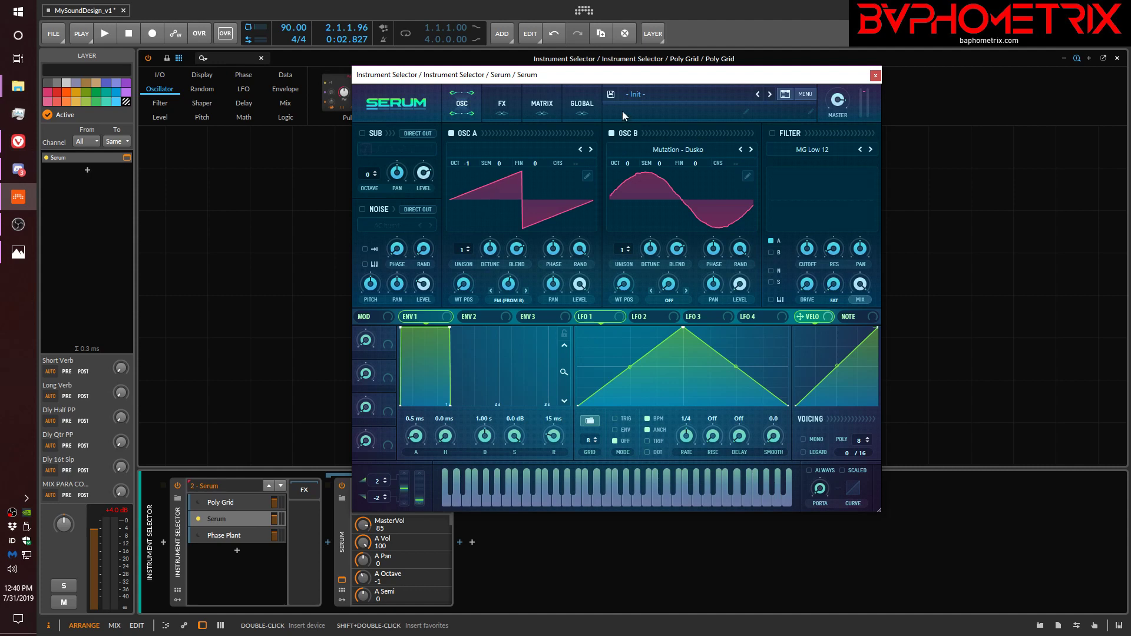
Close the Serum window, activate the Phase Plant layer, and open and reposition its plug-in window.
{"action": "left_click", "coordinate": [875, 75]}
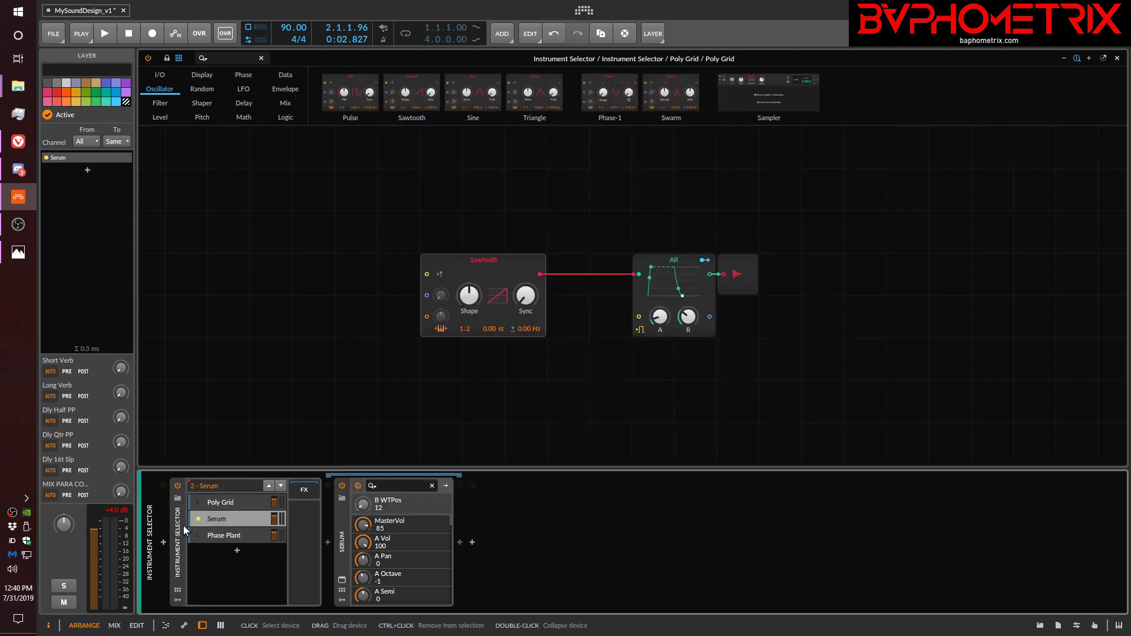
{"action": "left_click", "coordinate": [218, 533]}
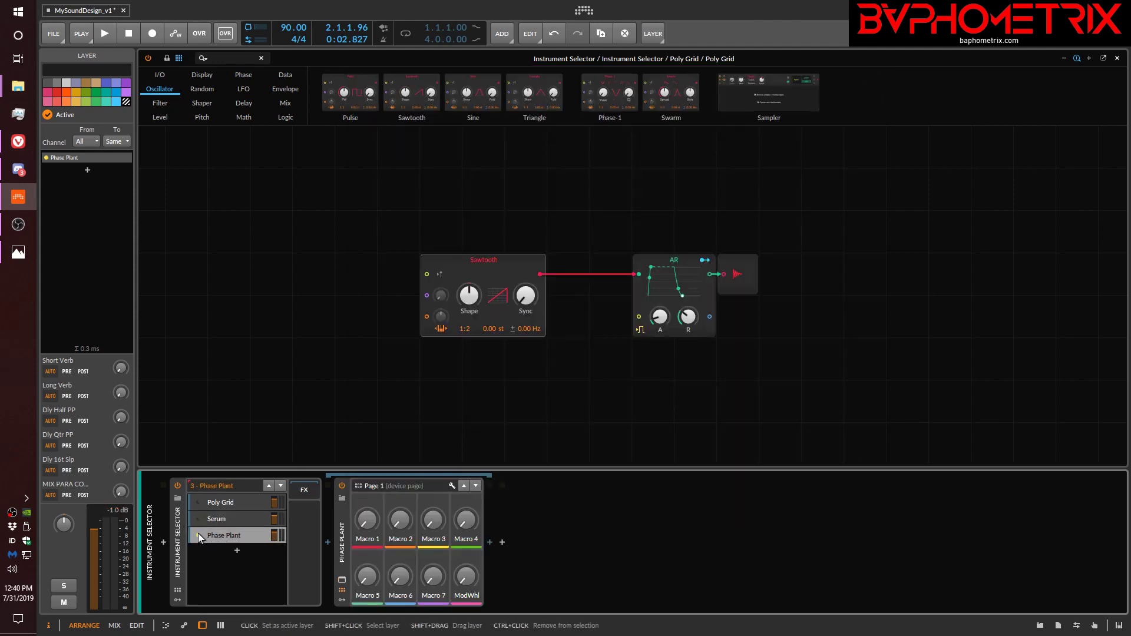
{"action": "left_click", "coordinate": [341, 580]}
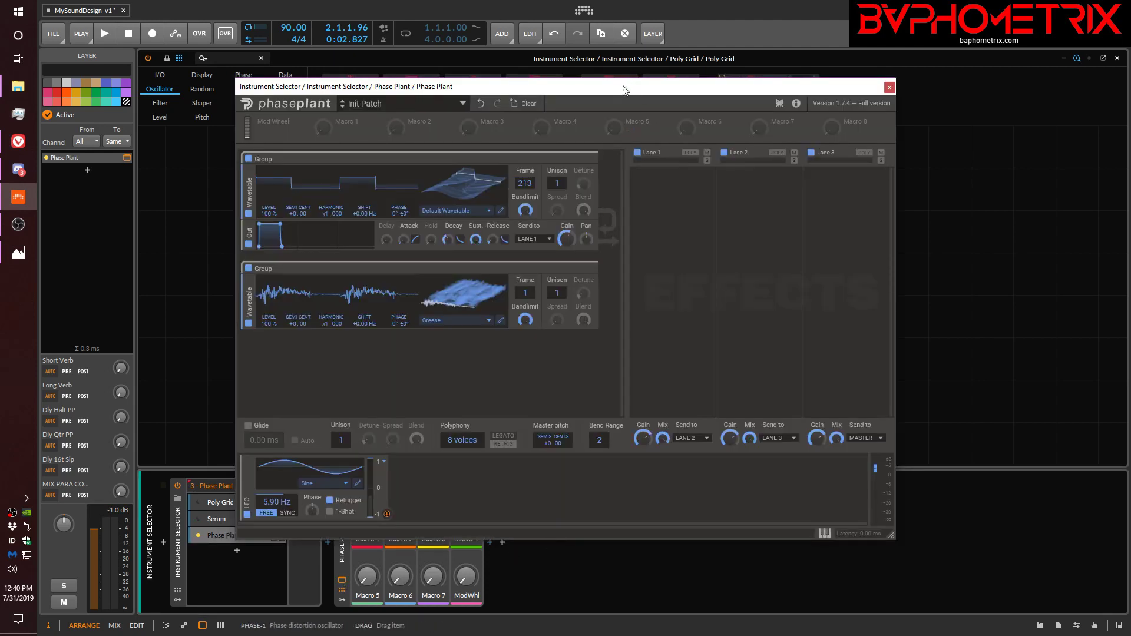
{"action": "left_click_drag", "start_coordinate": [630, 90], "coordinate": [812, 69]}
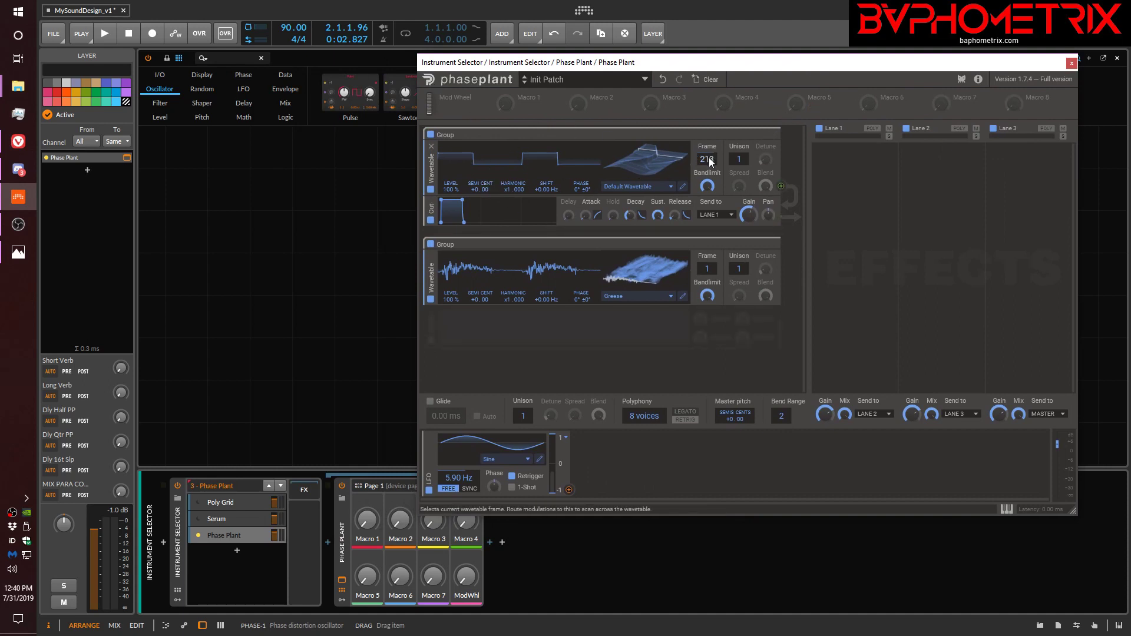
Set the first wavetable's frame to 217 and modulate its phase from the second wavetable by about 19%.
{"action": "left_click_drag", "start_coordinate": [709, 158], "coordinate": [707, 76]}
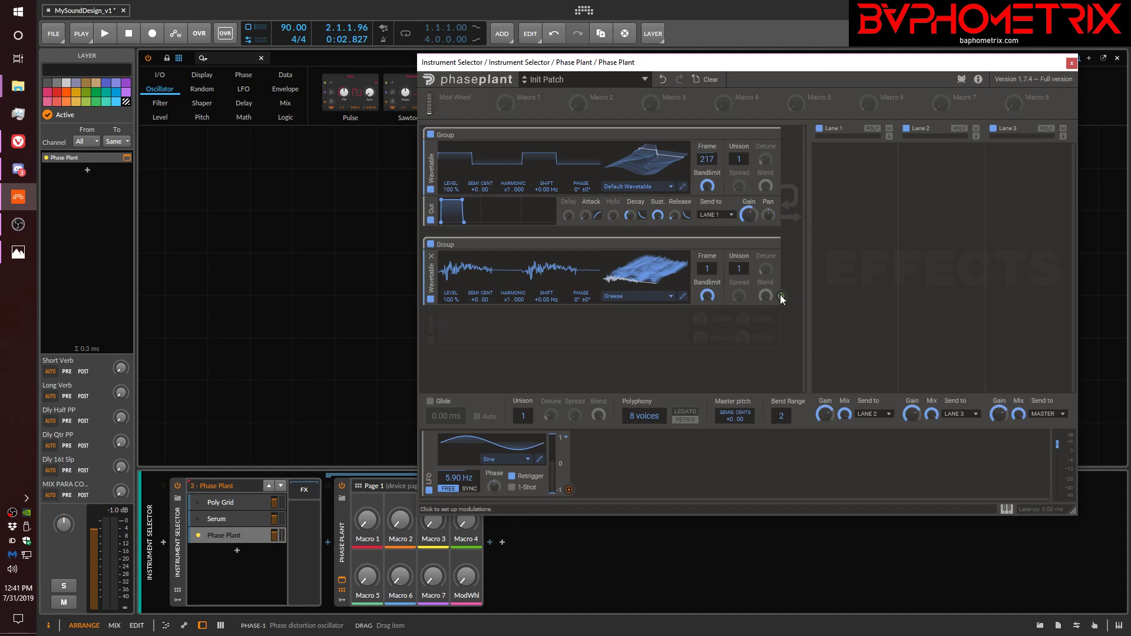
{"action": "left_click", "coordinate": [781, 297]}
{"action": "left_click", "coordinate": [582, 199]}
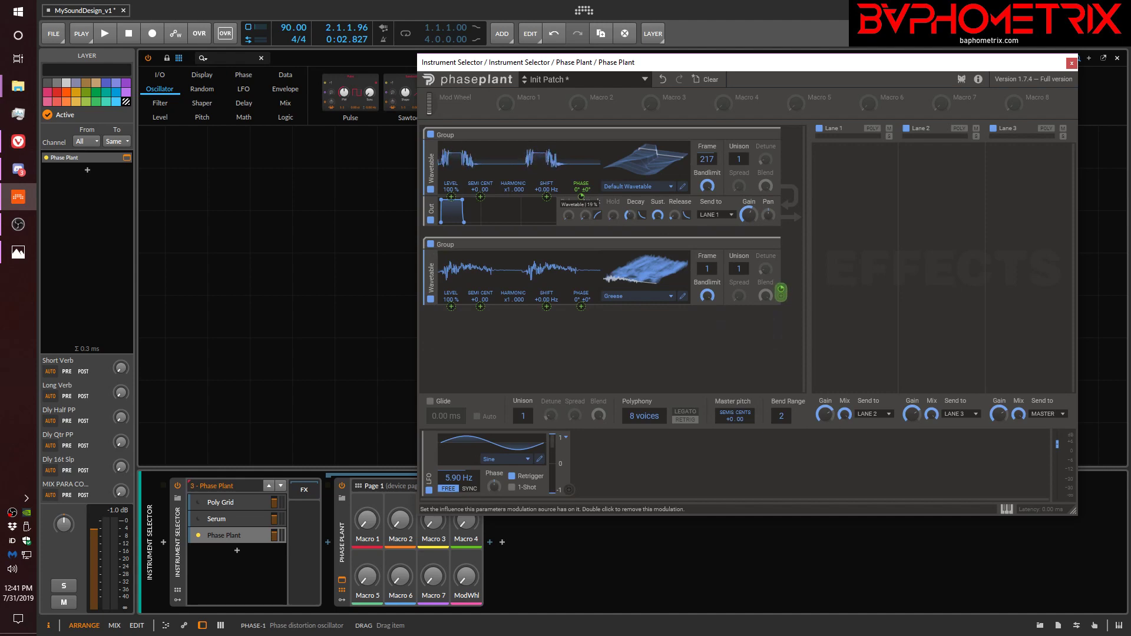
{"action": "left_click_drag", "start_coordinate": [581, 199], "coordinate": [582, 201]}
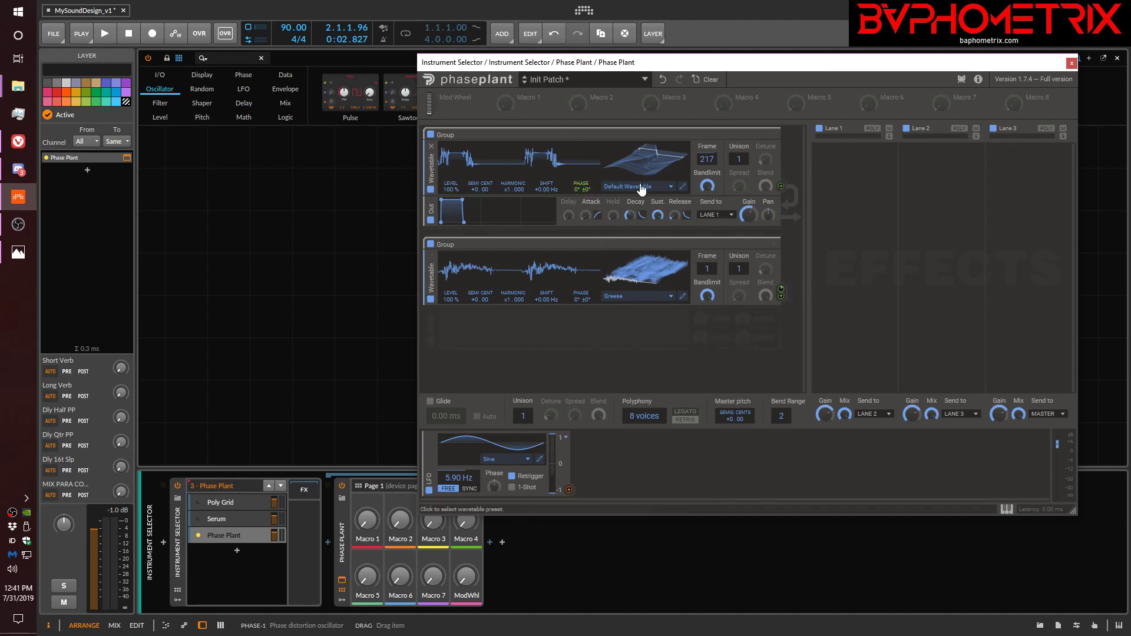
Lower the first wavetable's frame to 175, and raise it back up to 191.
{"action": "mouse_move", "coordinate": [707, 159]}
{"action": "left_mouse_down"}
{"action": "mouse_move", "coordinate": [707, 182]}
{"action": "mouse_move", "coordinate": [707, 162]}
{"action": "left_mouse_up"}
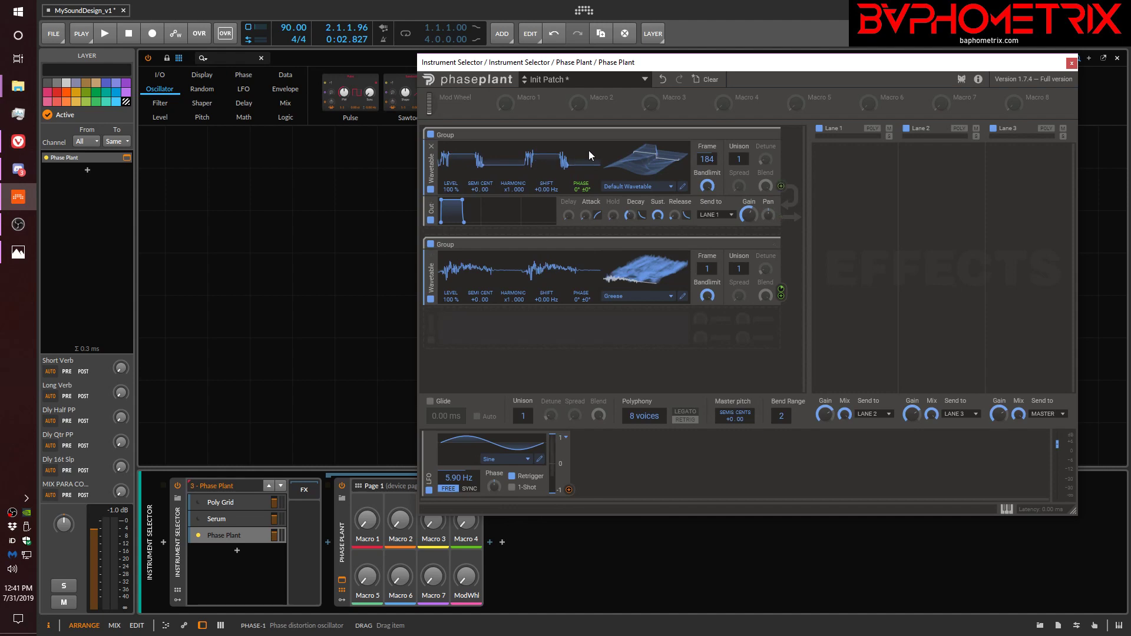
{"action": "left_click_drag", "start_coordinate": [711, 159], "coordinate": [712, 161]}
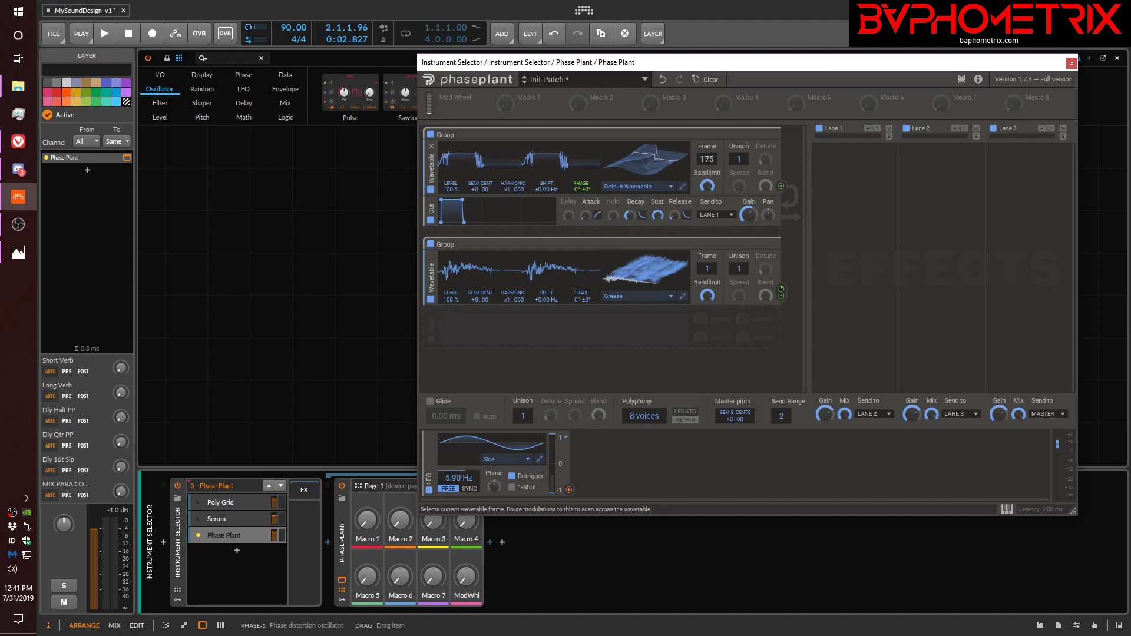
{"action": "left_click_drag", "start_coordinate": [712, 162], "coordinate": [712, 158]}
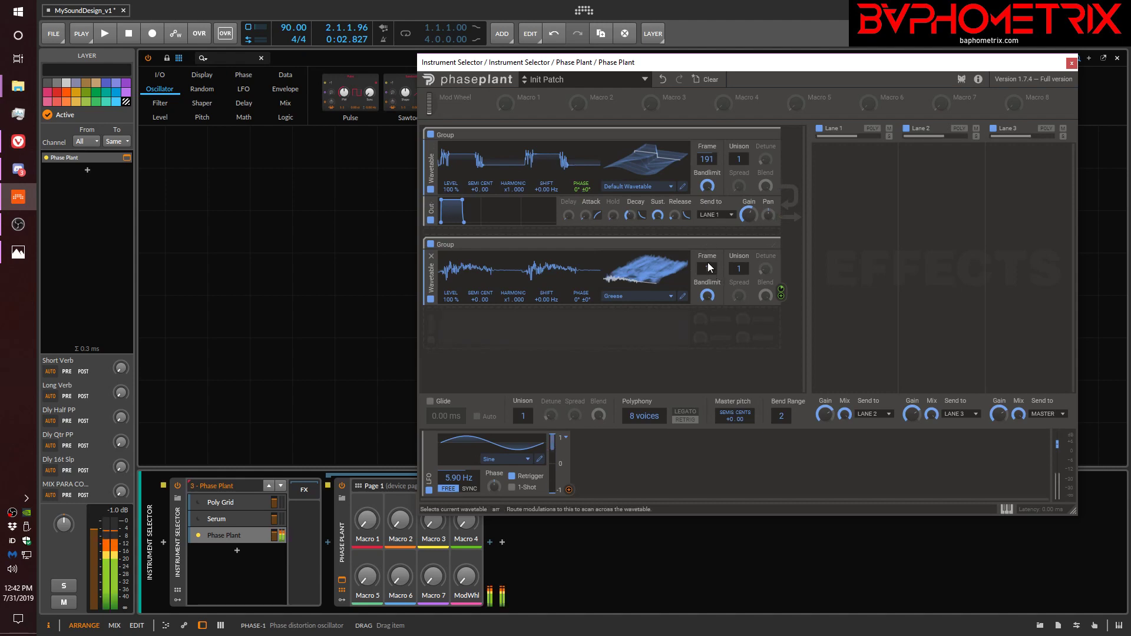
Try the second wavetable's frame at 85 with an adjusted phase modulation amount, and set that frame to 68.
{"action": "mouse_move", "coordinate": [707, 269]}
{"action": "left_mouse_down"}
{"action": "mouse_move", "coordinate": [707, 218]}
{"action": "mouse_move", "coordinate": [707, 262]}
{"action": "left_mouse_up"}
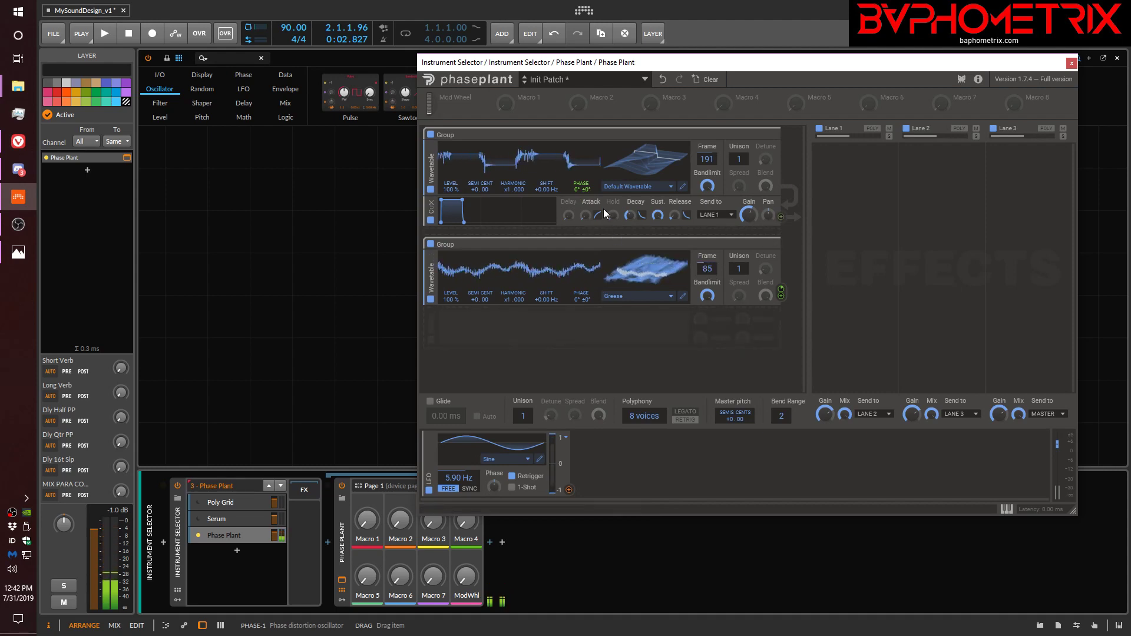
{"action": "mouse_move", "coordinate": [580, 196]}
{"action": "left_mouse_down"}
{"action": "mouse_move", "coordinate": [580, 174]}
{"action": "mouse_move", "coordinate": [580, 187]}
{"action": "left_mouse_up"}
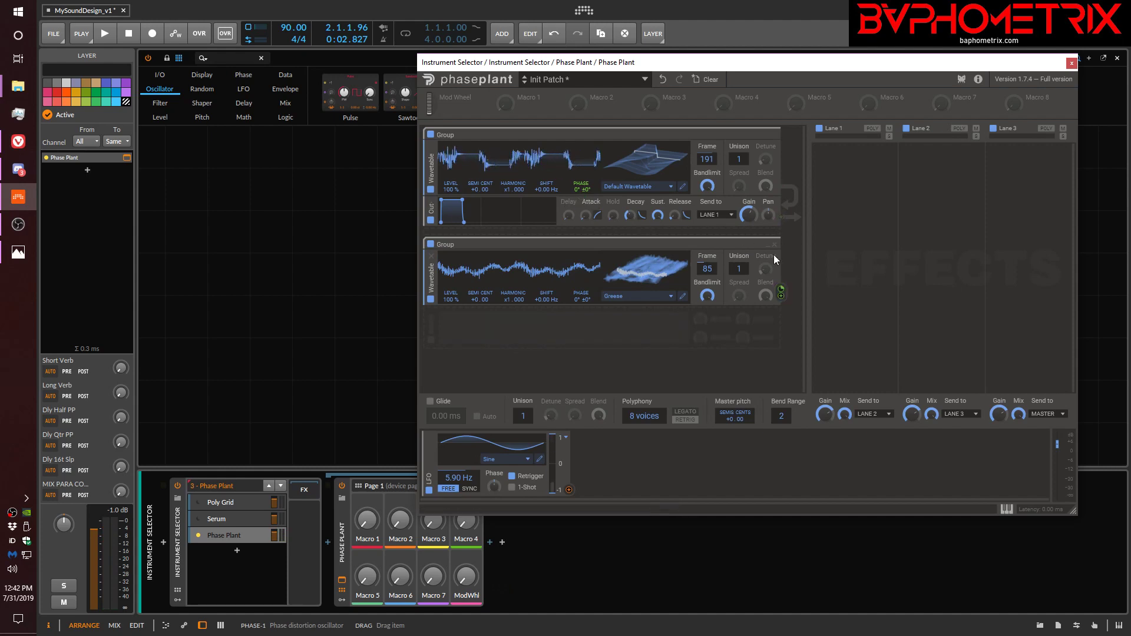
{"action": "left_click_drag", "start_coordinate": [703, 270], "coordinate": [704, 278]}
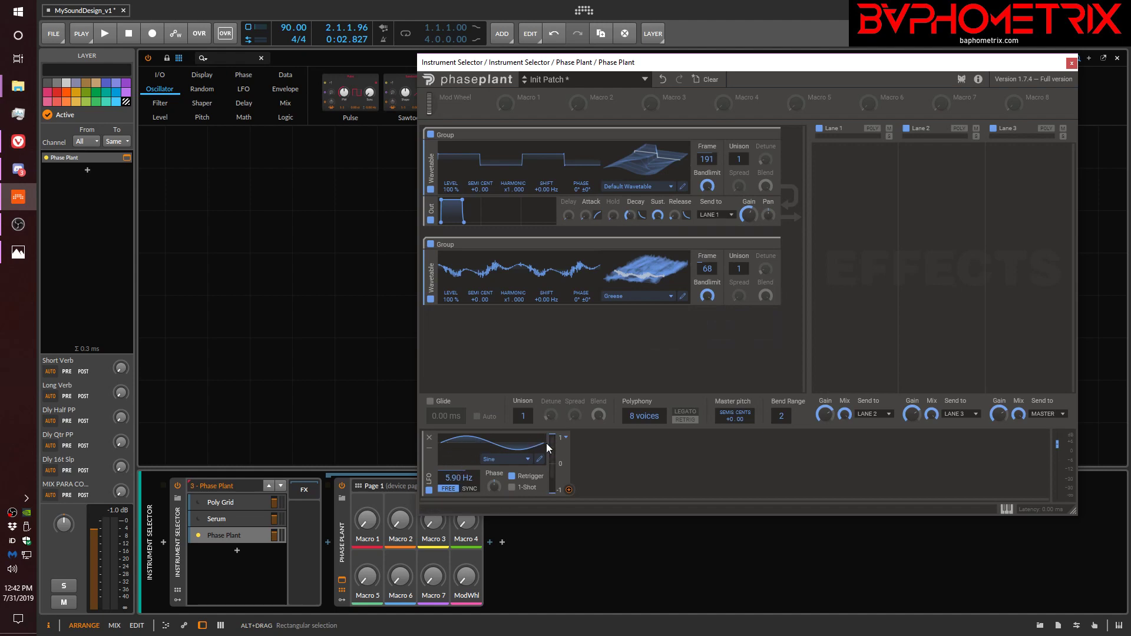
Route the LFO to the first wavetable's phase and set the LFO rate to 6.52 Hz.
{"action": "left_click", "coordinate": [567, 489]}
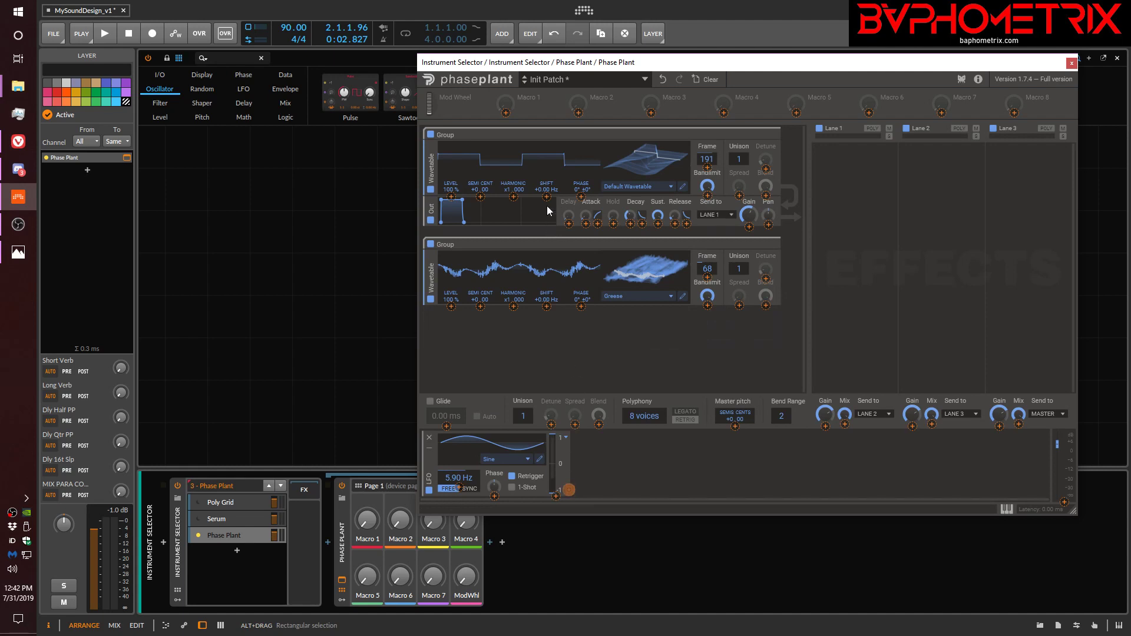
{"action": "left_click_drag", "start_coordinate": [579, 196], "coordinate": [590, 190]}
{"action": "left_click", "coordinate": [592, 479]}
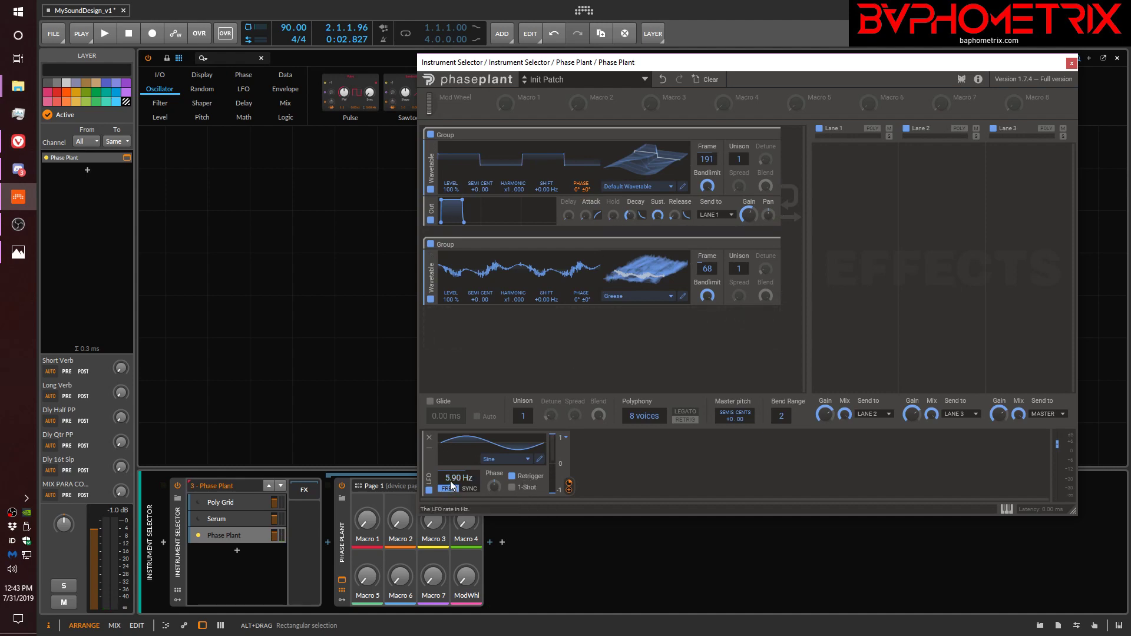
{"action": "mouse_move", "coordinate": [447, 476]}
{"action": "left_mouse_down"}
{"action": "mouse_move", "coordinate": [447, 459]}
{"action": "mouse_move", "coordinate": [448, 476]}
{"action": "left_mouse_up"}
Add a Noise generator below the second wavetable and use it to modulate the first wavetable's phase.
{"action": "left_click", "coordinate": [601, 333]}
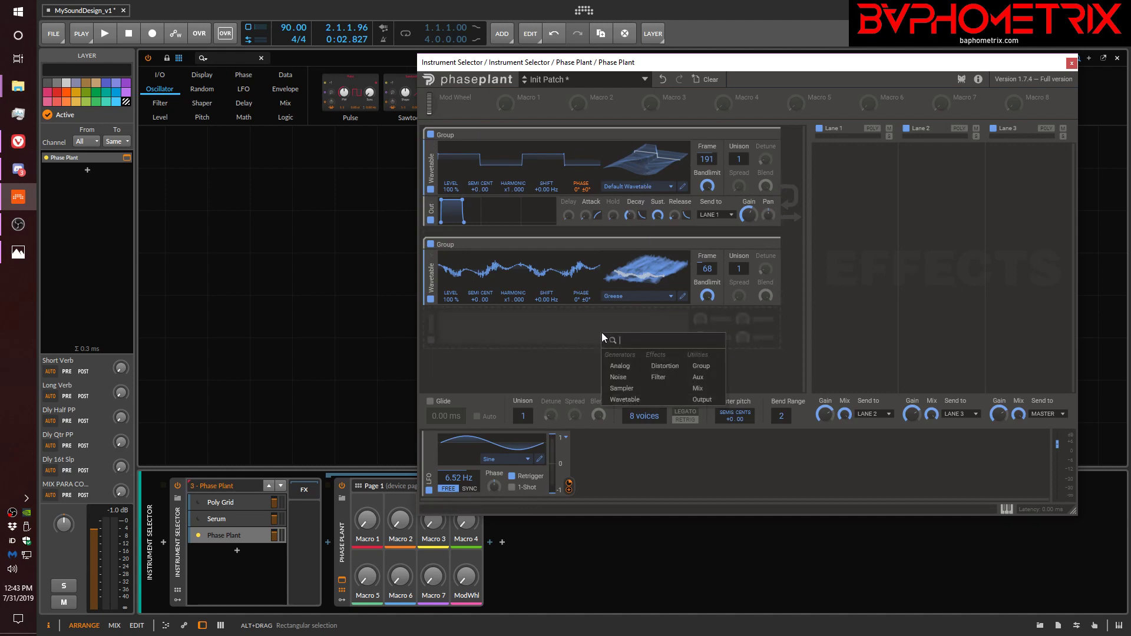
{"action": "left_click", "coordinate": [628, 382]}
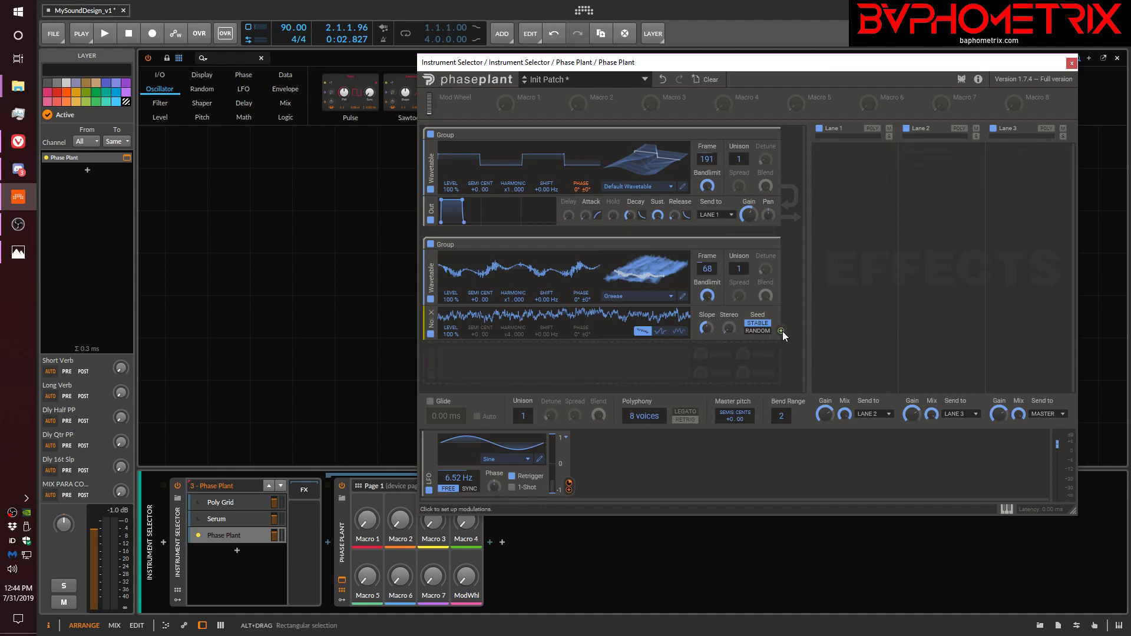
{"action": "left_click_drag", "start_coordinate": [782, 331], "coordinate": [580, 202]}
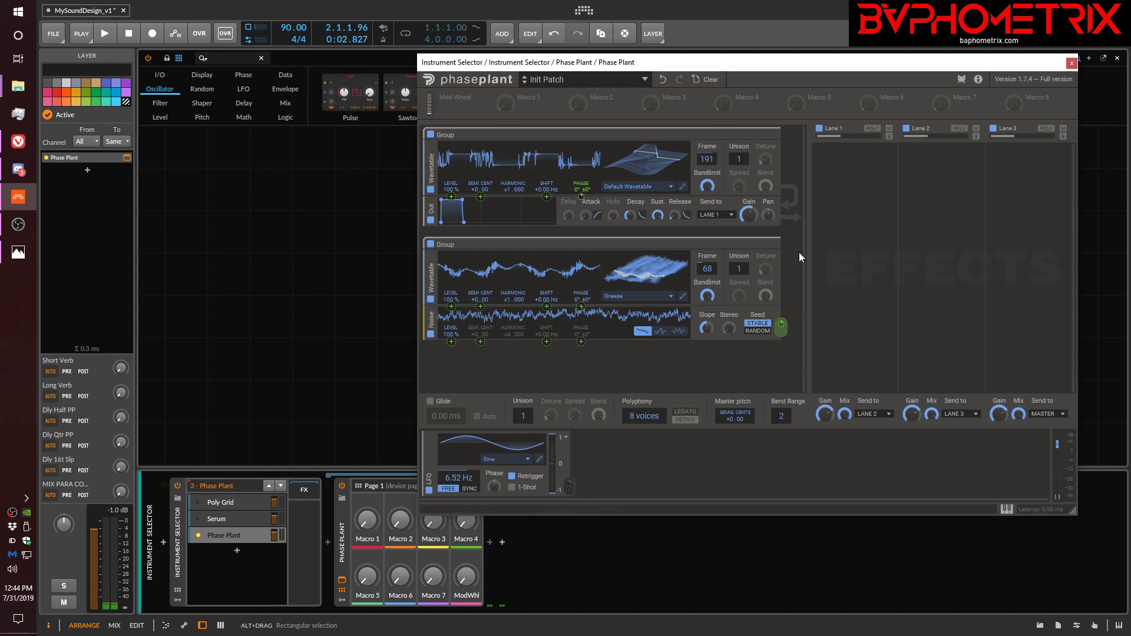
Set the first wavetable's frame to 231 and take the LFO's modulation off its phase.
{"action": "left_click_drag", "start_coordinate": [708, 160], "coordinate": [708, 136]}
{"action": "mouse_move", "coordinate": [583, 197]}
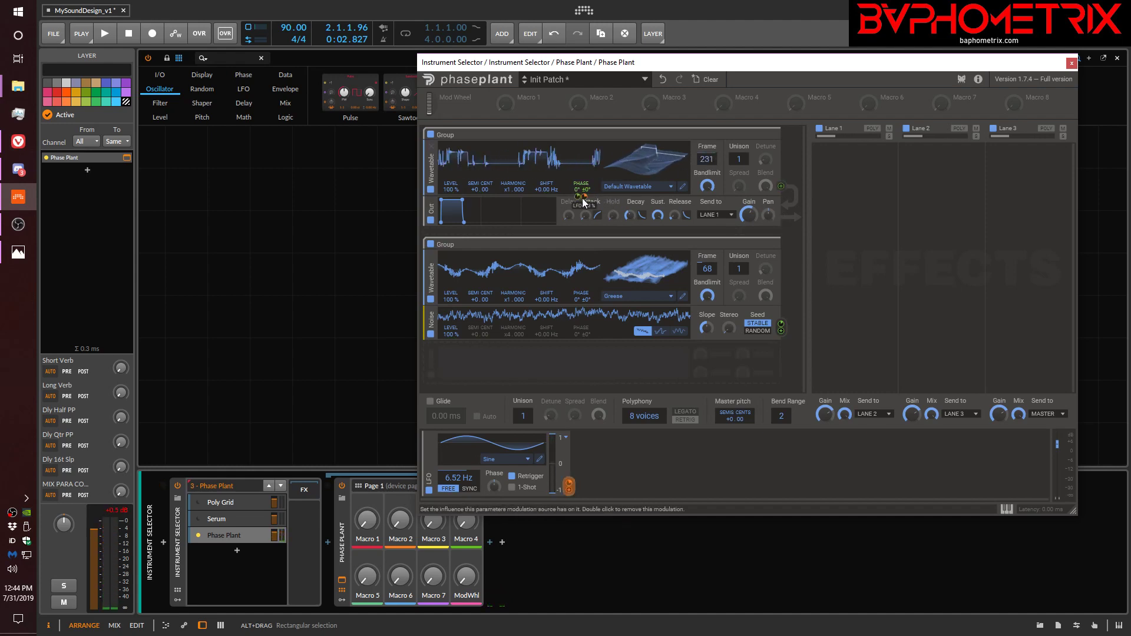
{"action": "left_click_drag", "start_coordinate": [577, 196], "coordinate": [578, 220]}
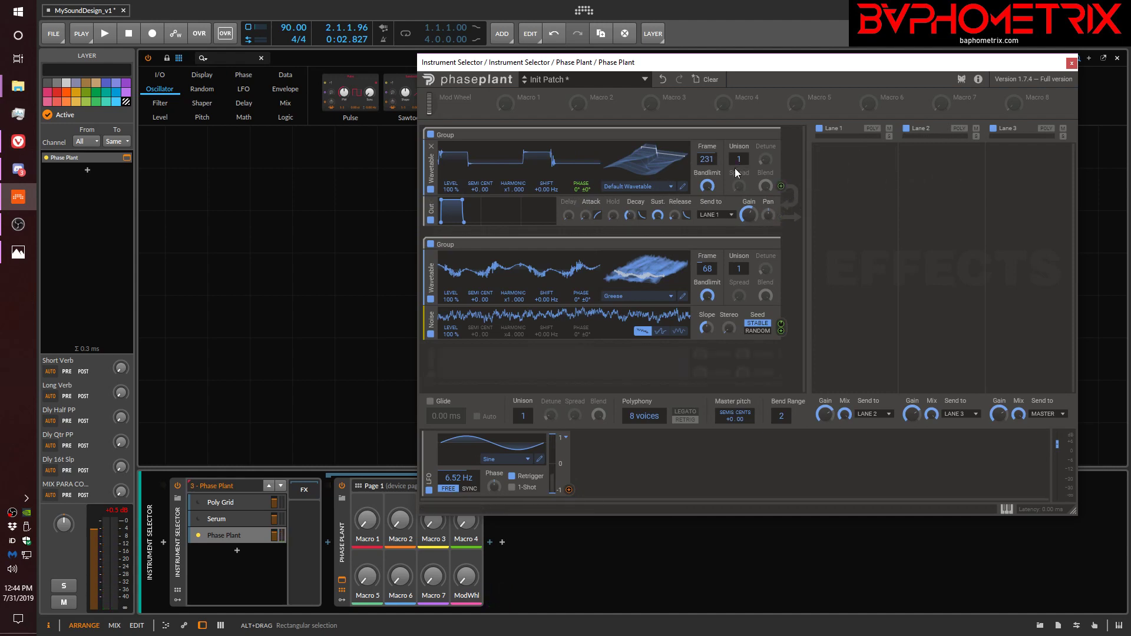
Switch the Noise generator to the stepped noise type and try the first wavetable's frame at 125 and 128.
{"action": "left_click_drag", "start_coordinate": [705, 157], "coordinate": [705, 202]}
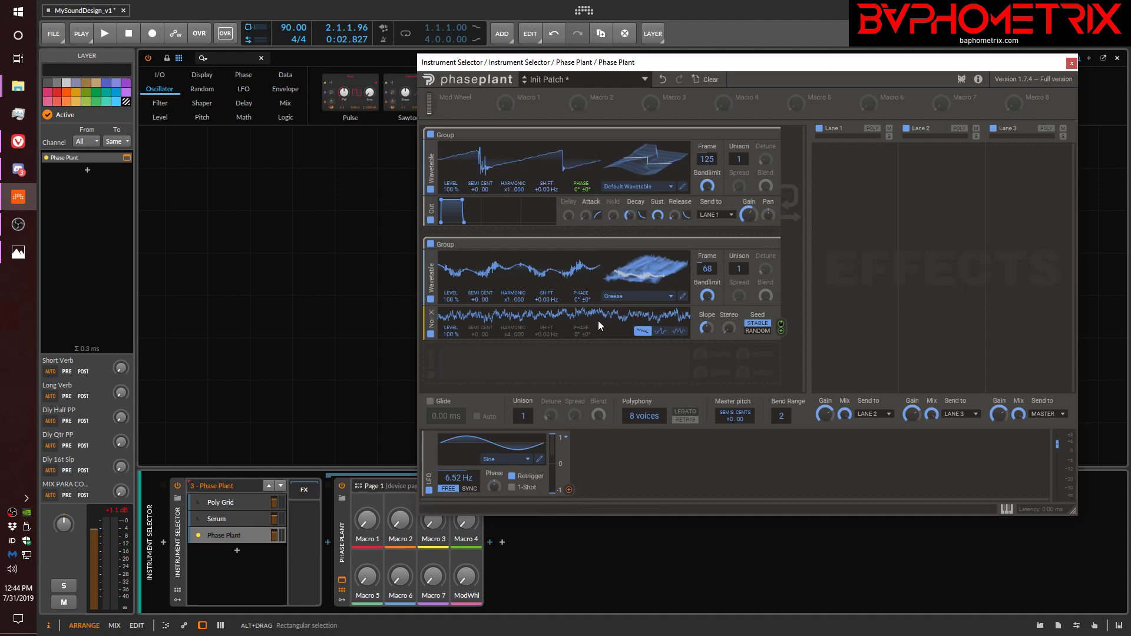
{"action": "left_click", "coordinate": [659, 331]}
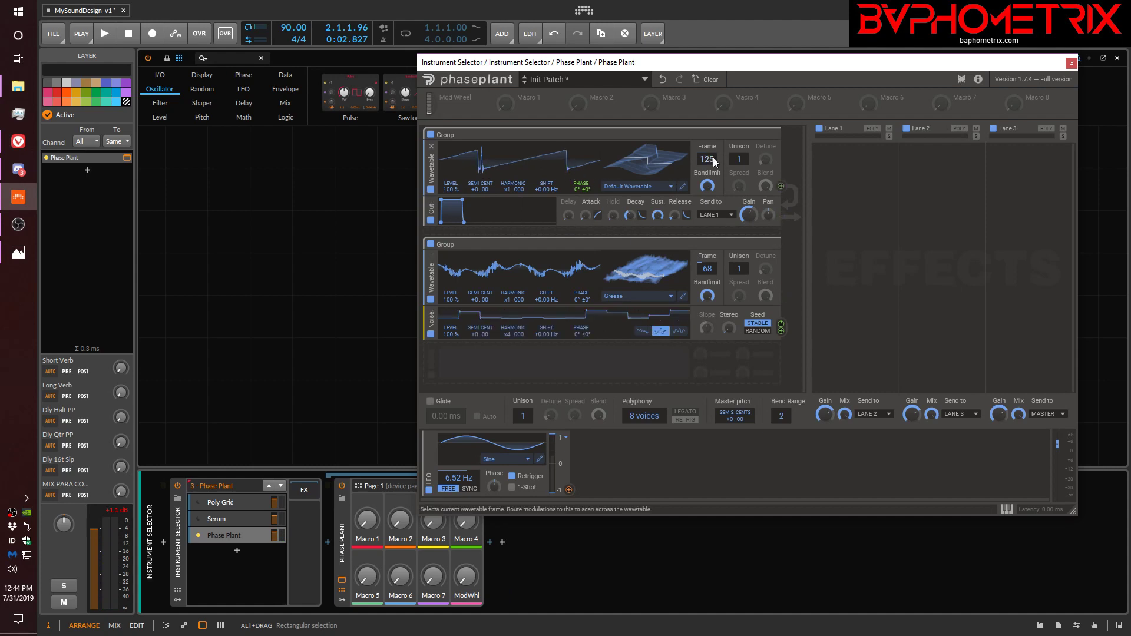
{"action": "mouse_move", "coordinate": [707, 158]}
{"action": "left_mouse_down"}
{"action": "mouse_move", "coordinate": [707, 143]}
{"action": "mouse_move", "coordinate": [706, 177]}
{"action": "mouse_move", "coordinate": [707, 158]}
{"action": "left_mouse_up"}
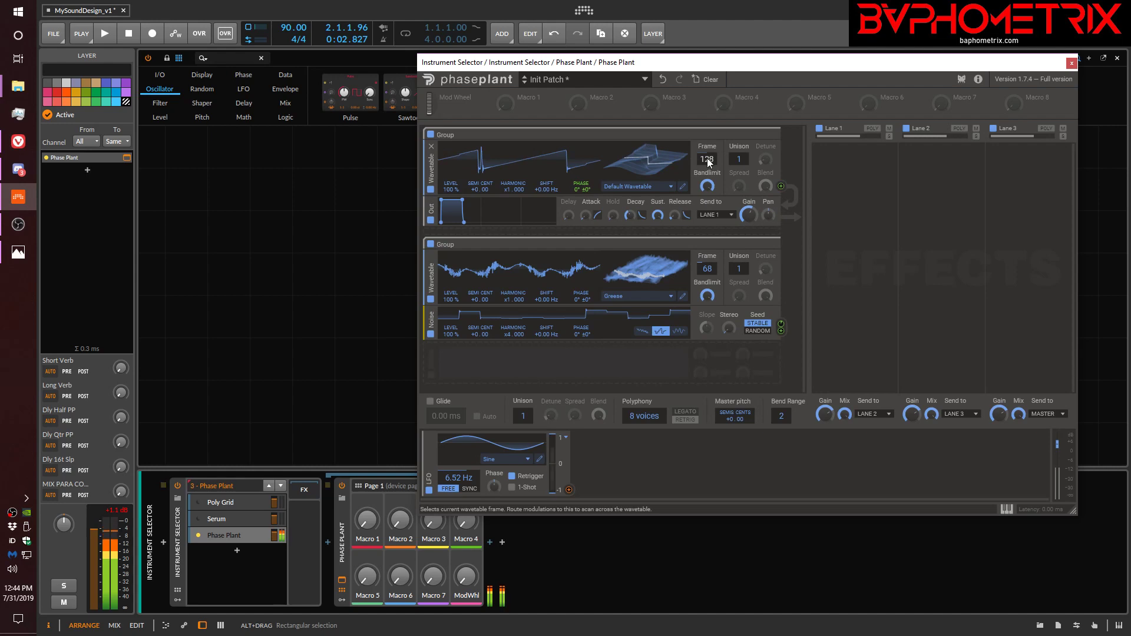
Try key tracked smooth noise with the first wavetable's frame at 136, set the noise seed to Random, and return to the slope-controlled noise type.
{"action": "left_click", "coordinate": [679, 331]}
{"action": "left_click_drag", "start_coordinate": [705, 159], "coordinate": [705, 160]}
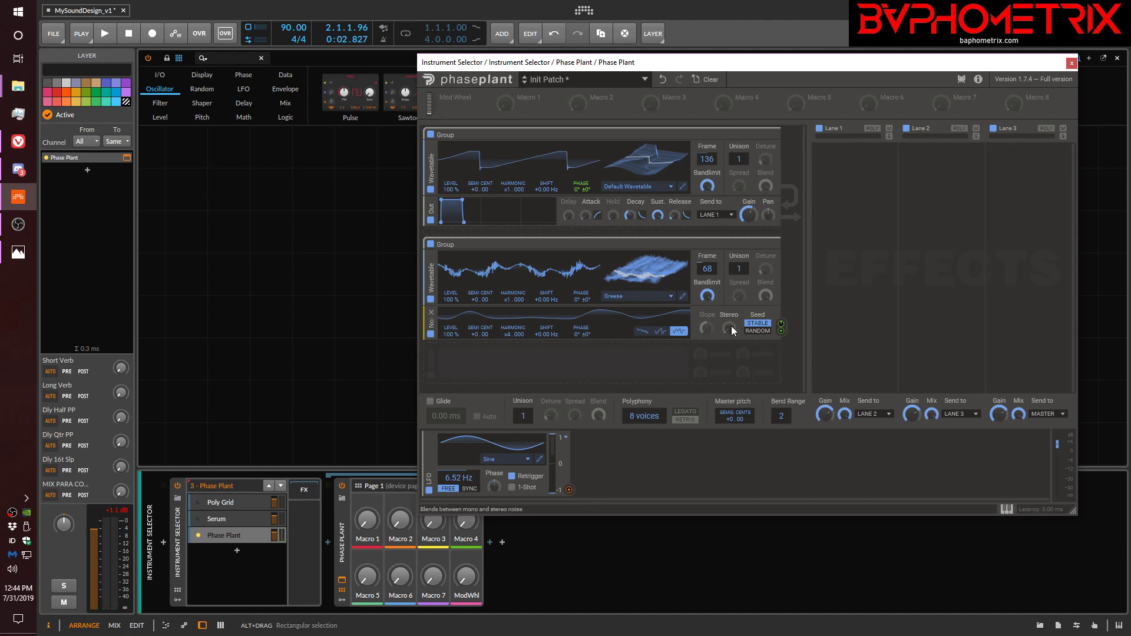
{"action": "left_click", "coordinate": [757, 331]}
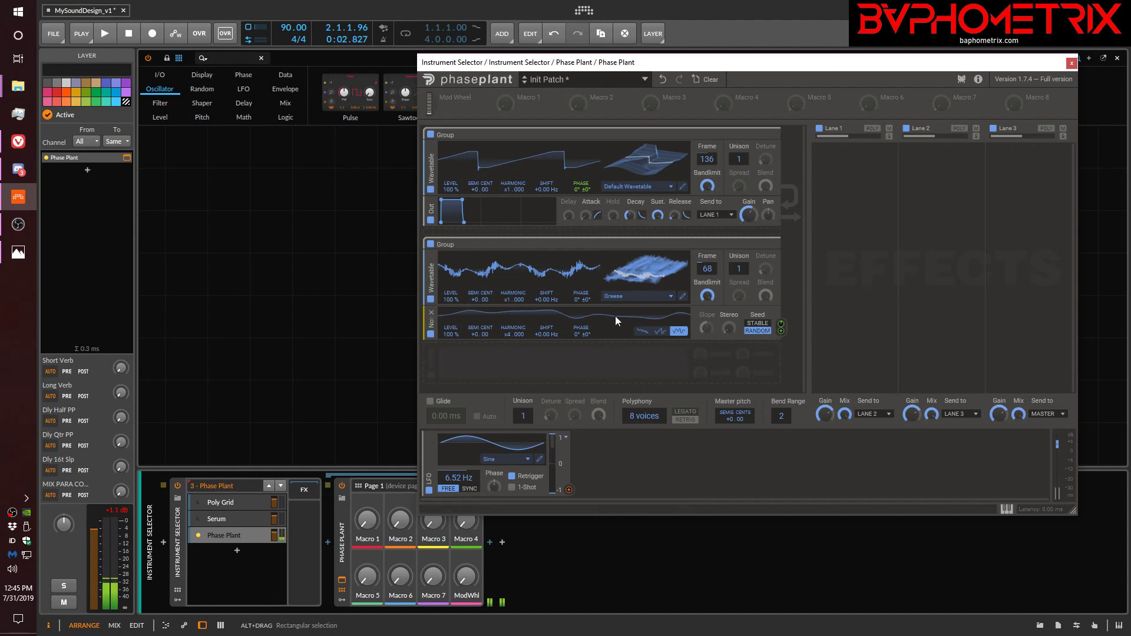
{"action": "left_click", "coordinate": [645, 332]}
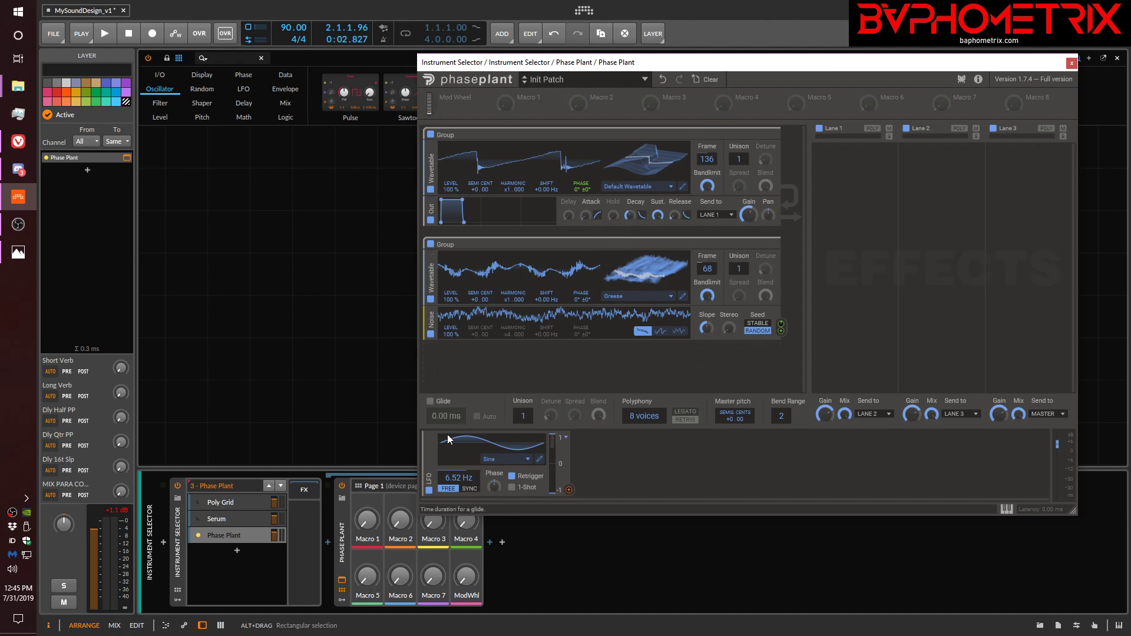
Switch to Serum and examine the list of warp modes available for OSC A.
{"action": "left_click", "coordinate": [224, 519]}
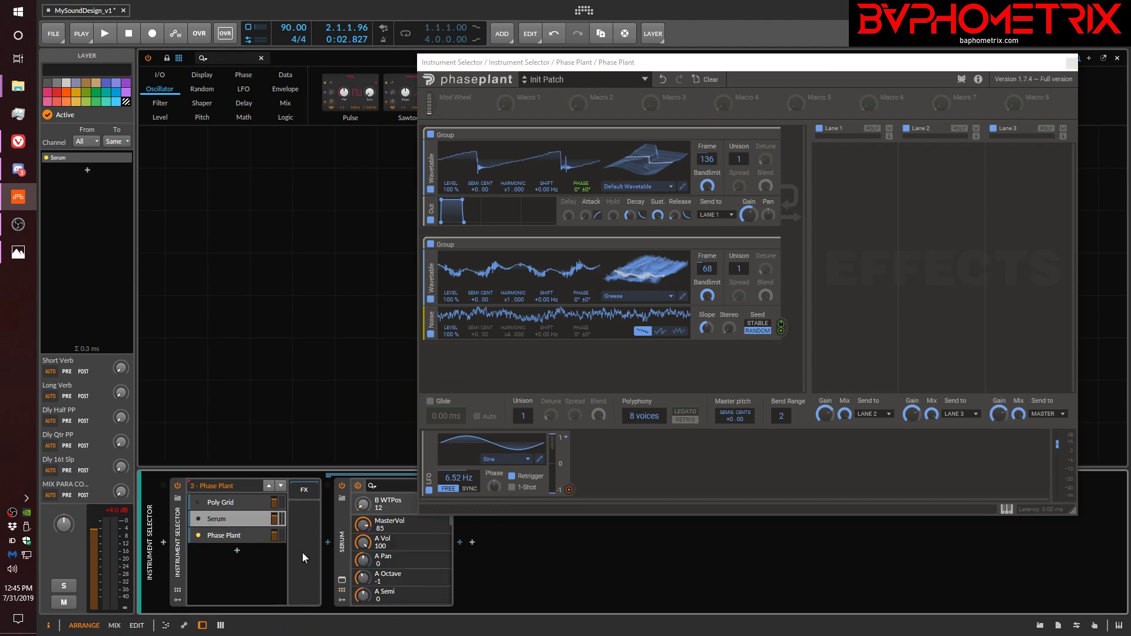
{"action": "left_click", "coordinate": [342, 581]}
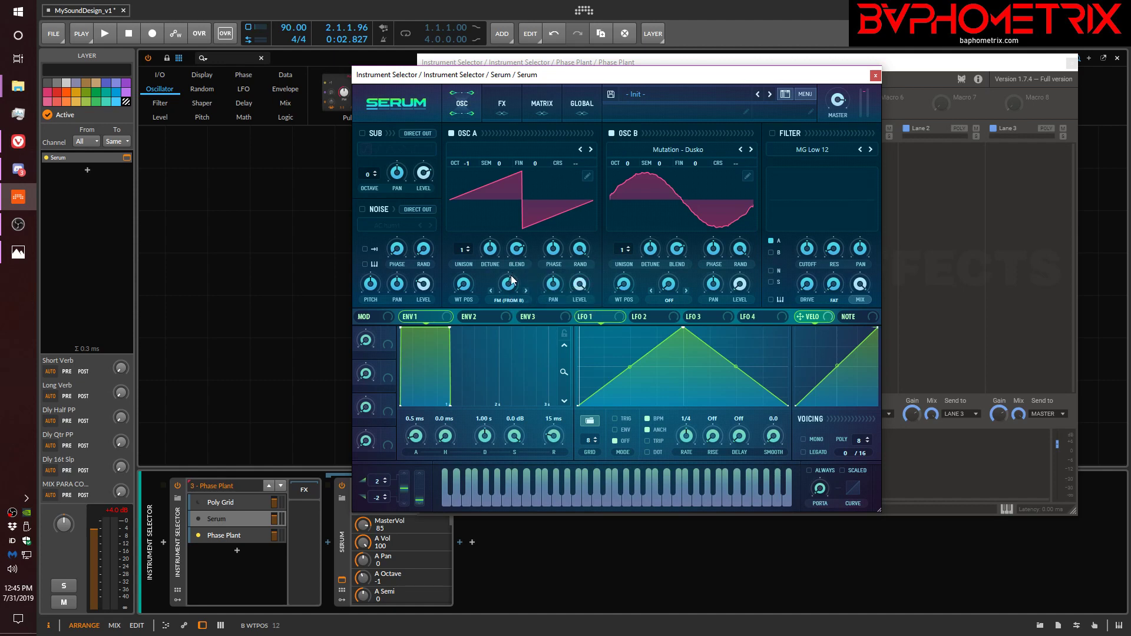
{"action": "left_click", "coordinate": [502, 300]}
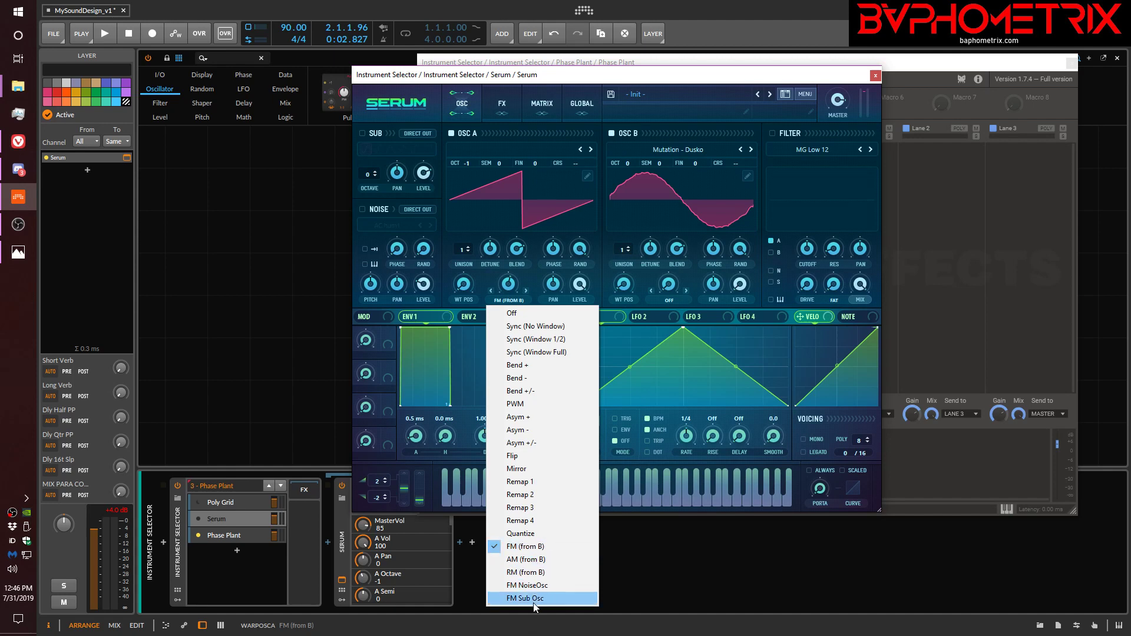
{"action": "left_click", "coordinate": [788, 78]}
Close the Serum and Phase Plant windows and switch the Instrument Selector to Poly Grid.
{"action": "left_click", "coordinate": [875, 76]}
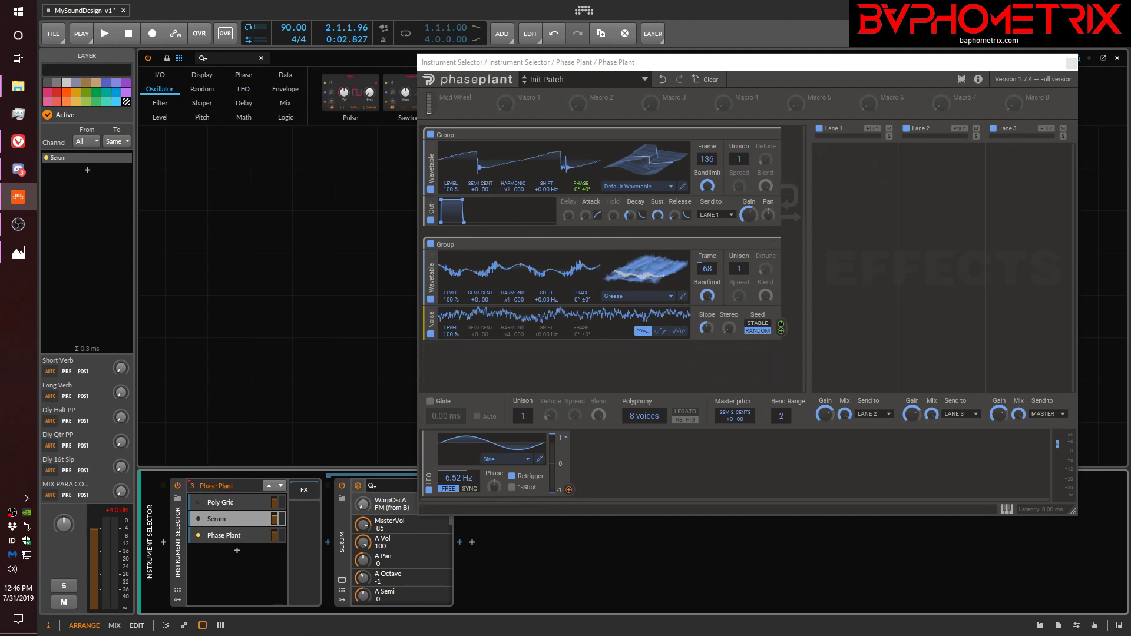
{"action": "left_click", "coordinate": [1071, 63]}
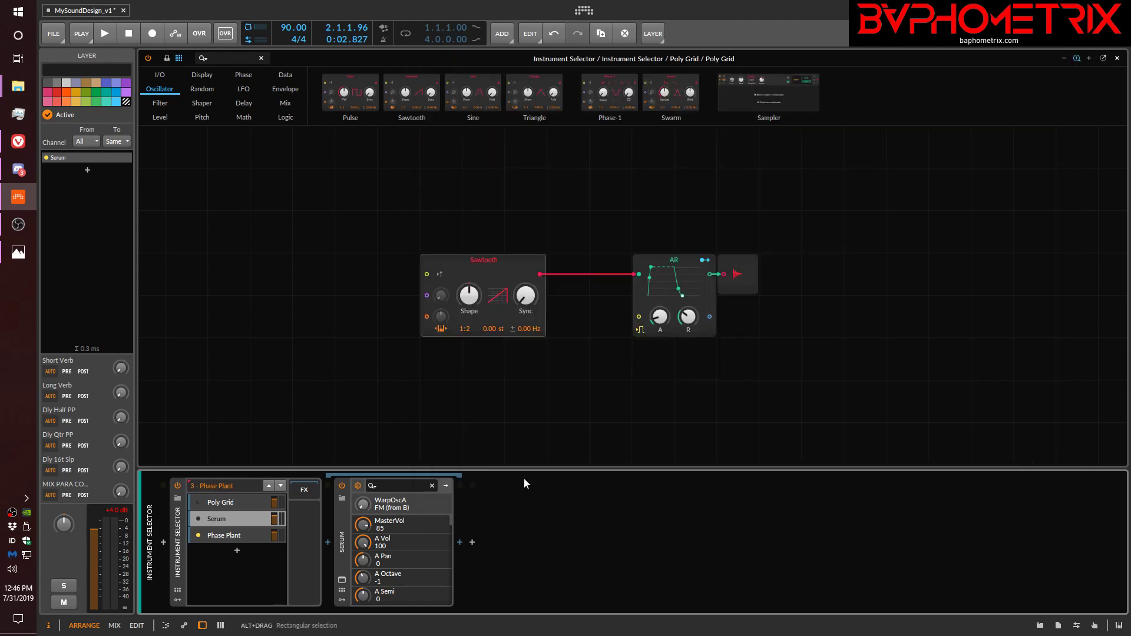
{"action": "left_click", "coordinate": [224, 505]}
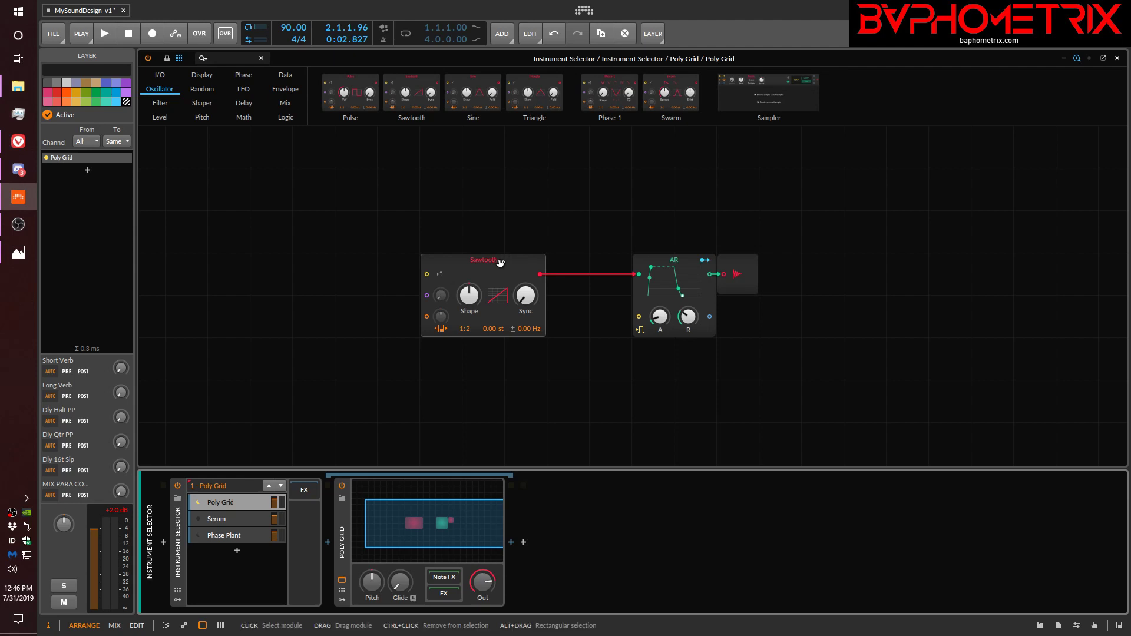
Move the Sawtooth away from the AR envelope and add a Sine oscillator feeding the Sawtooth's phase input.
{"action": "left_click_drag", "start_coordinate": [498, 261], "coordinate": [458, 236]}
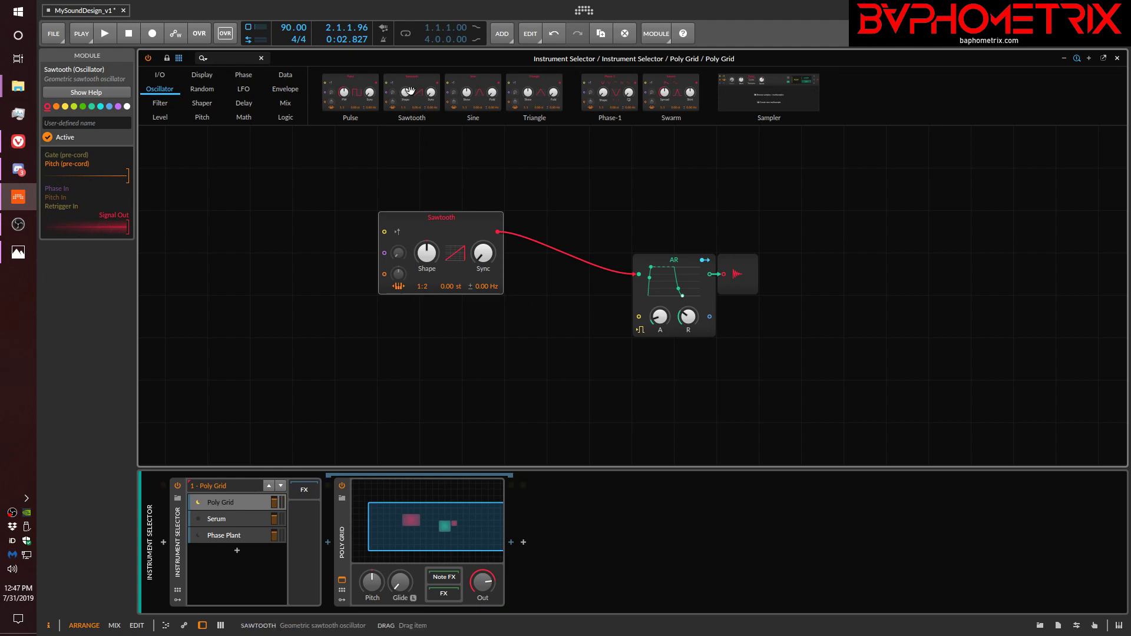
{"action": "left_click_drag", "start_coordinate": [361, 199], "coordinate": [366, 228]}
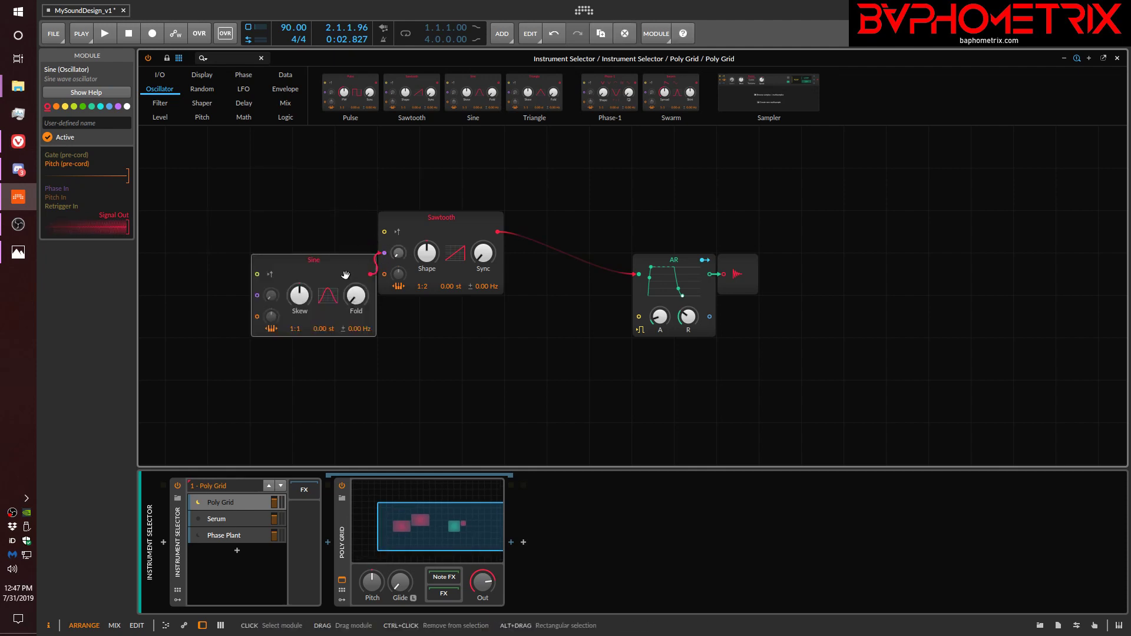
{"action": "left_click_drag", "start_coordinate": [345, 275], "coordinate": [302, 275]}
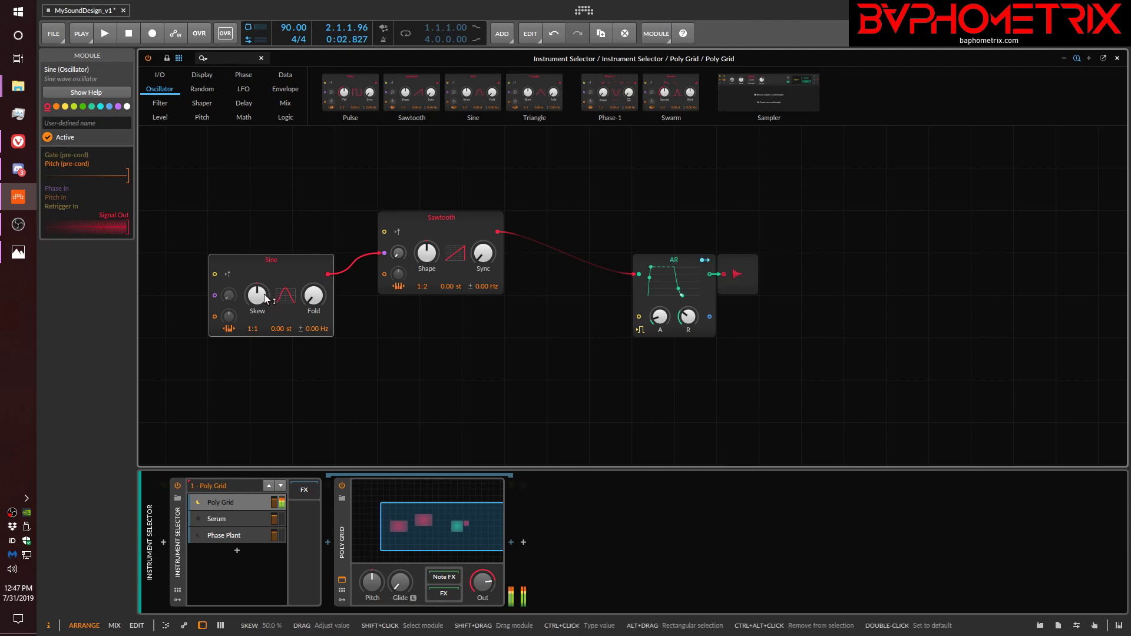
Try a phase modulation amount of about 30% on the Sawtooth and adjust the Sine's fold and skew.
{"action": "left_click_drag", "start_coordinate": [398, 258], "coordinate": [398, 256]}
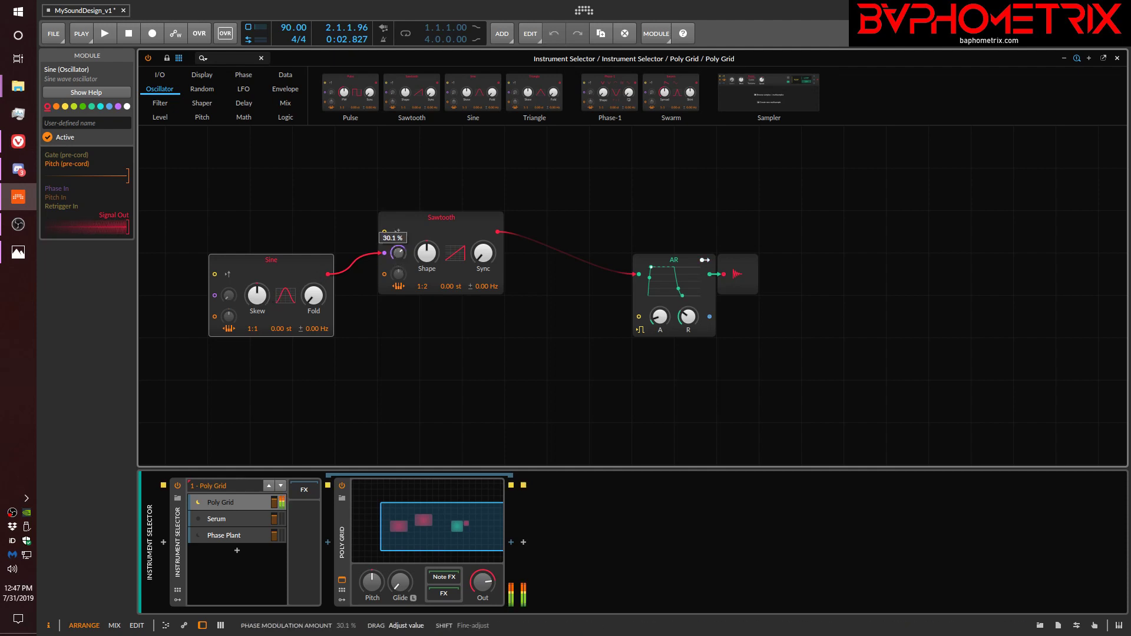
{"action": "left_click_drag", "start_coordinate": [399, 255], "coordinate": [401, 253]}
{"action": "mouse_move", "coordinate": [313, 294]}
{"action": "left_mouse_down"}
{"action": "mouse_move", "coordinate": [274, 291]}
{"action": "mouse_move", "coordinate": [312, 294]}
{"action": "left_mouse_up"}
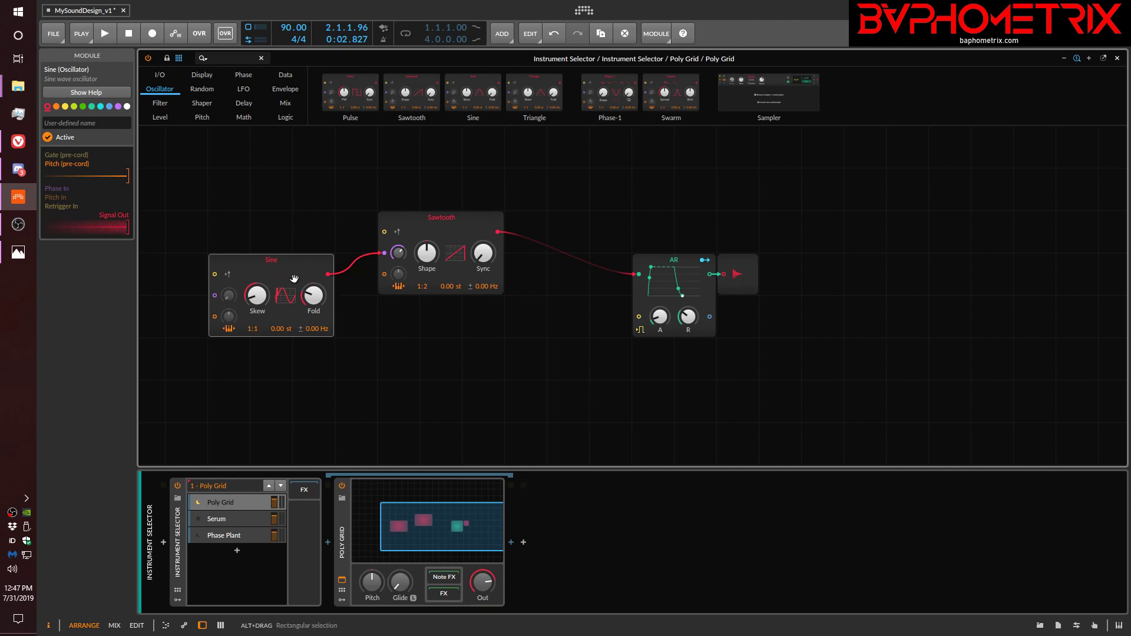
{"action": "left_click_drag", "start_coordinate": [257, 295], "coordinate": [314, 277]}
Replace the Sine oscillator with an LFO module and connect the LFO's output to the Sawtooth's phase input.
{"action": "key", "text": "Delete"}
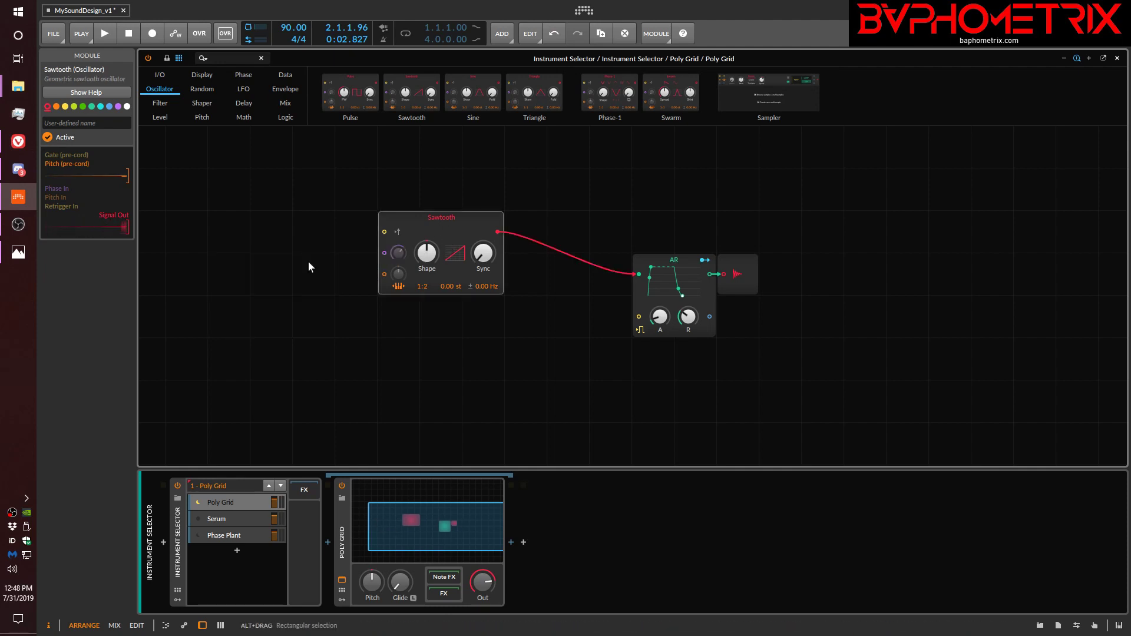
{"action": "left_click", "coordinate": [244, 89]}
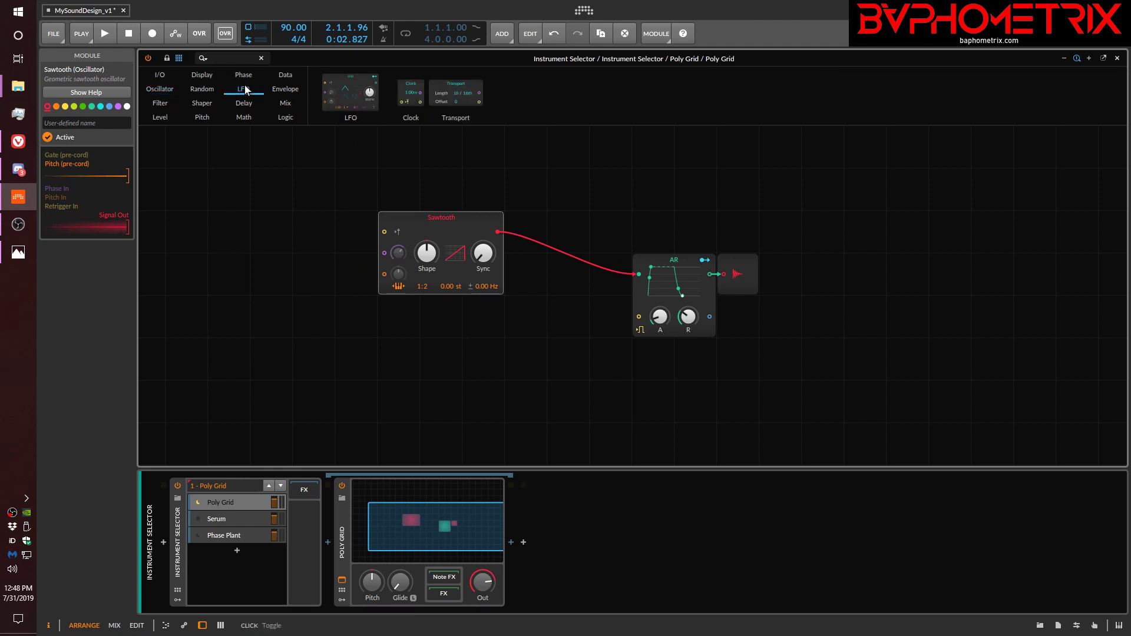
{"action": "left_click_drag", "start_coordinate": [351, 93], "coordinate": [235, 196]}
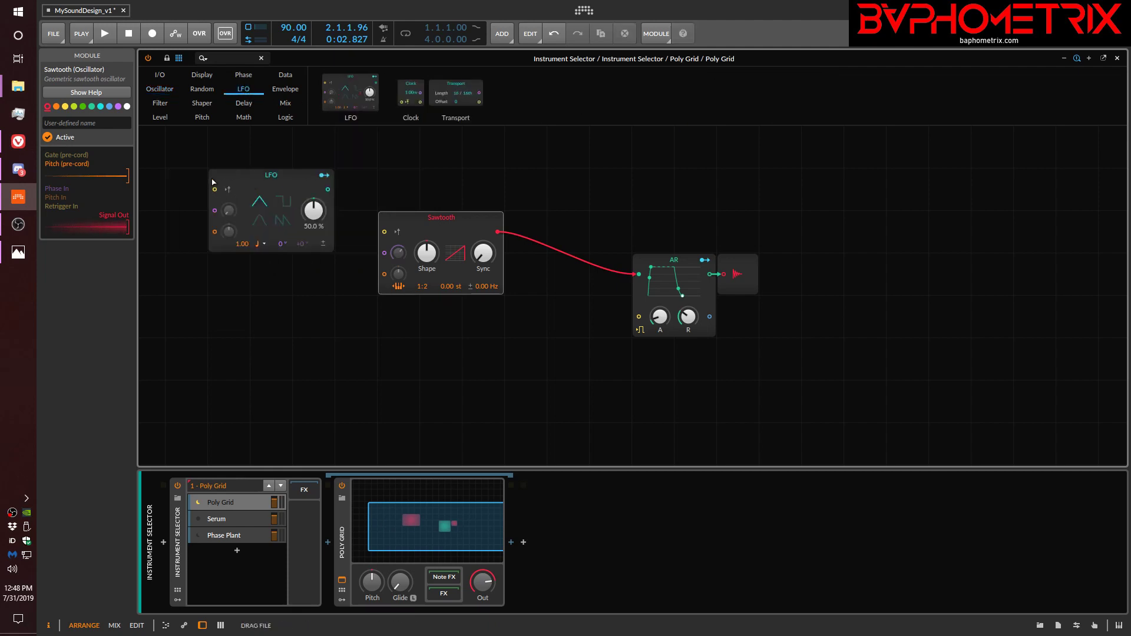
{"action": "left_click", "coordinate": [228, 188]}
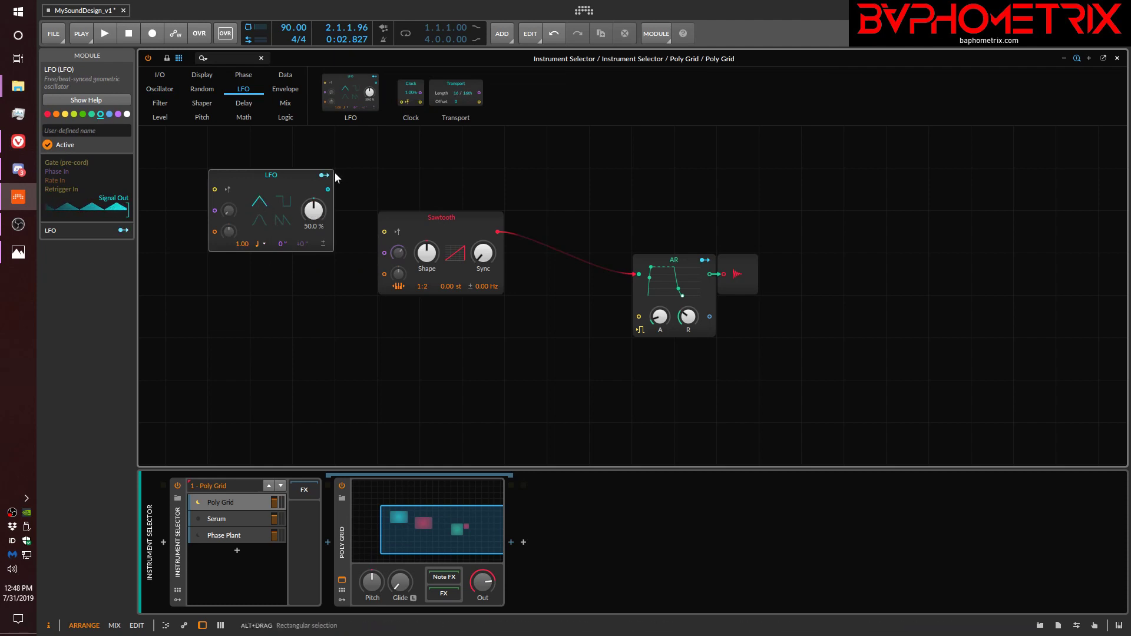
{"action": "left_click_drag", "start_coordinate": [328, 189], "coordinate": [384, 253]}
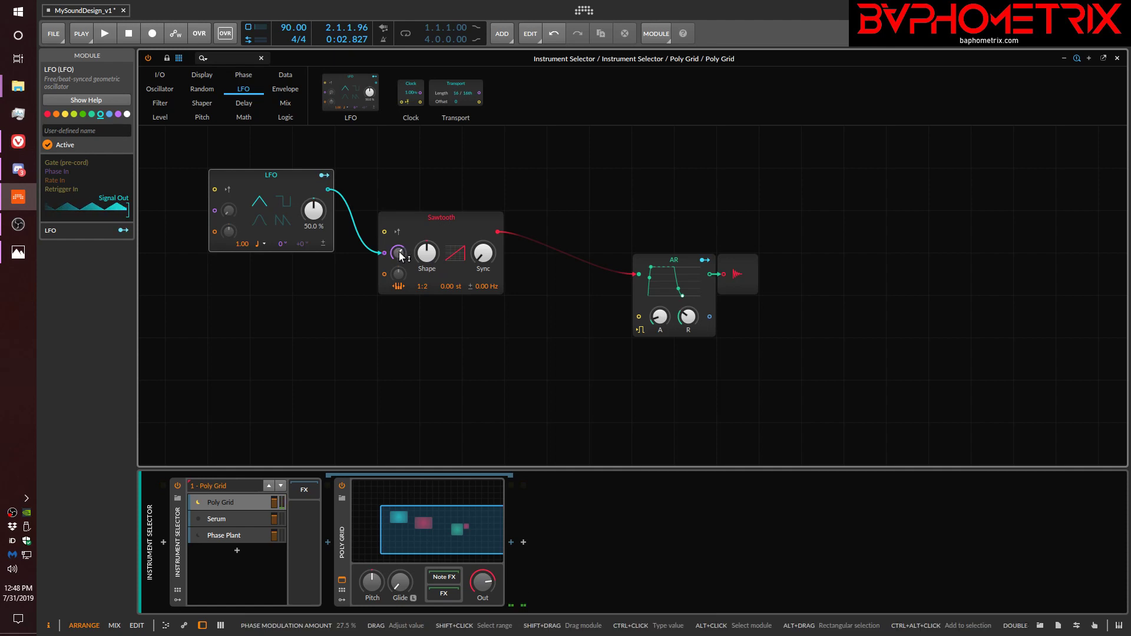
Adjust the Sawtooth's phase modulation amount and set the LFO timebase to Hertz with a rate of 6 Hz.
{"action": "left_click_drag", "start_coordinate": [399, 255], "coordinate": [399, 210]}
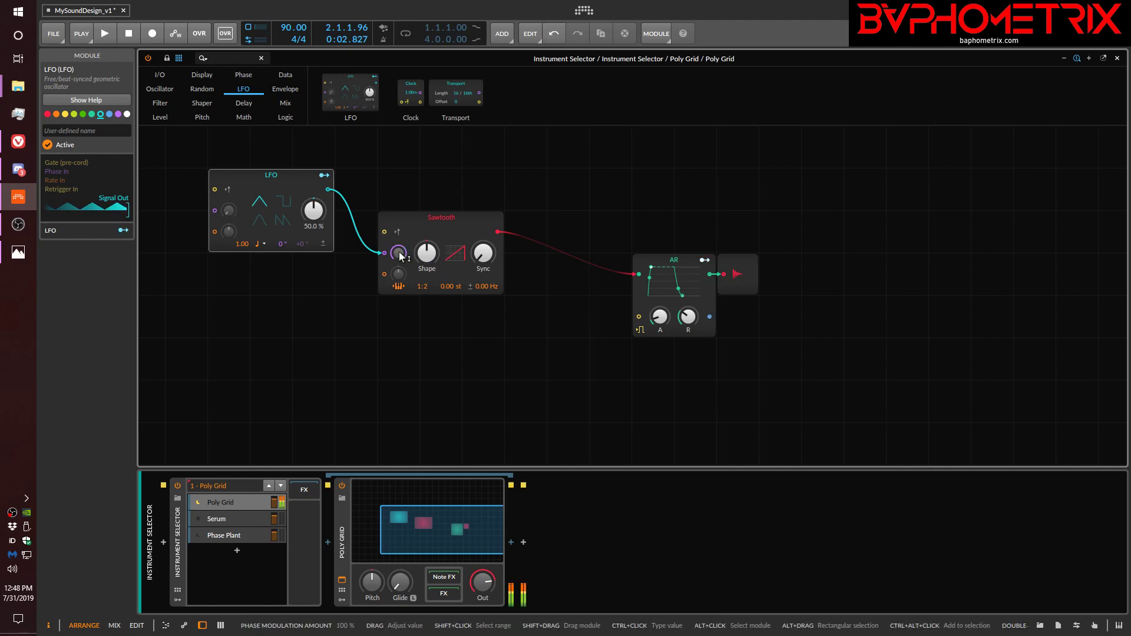
{"action": "left_click", "coordinate": [265, 243]}
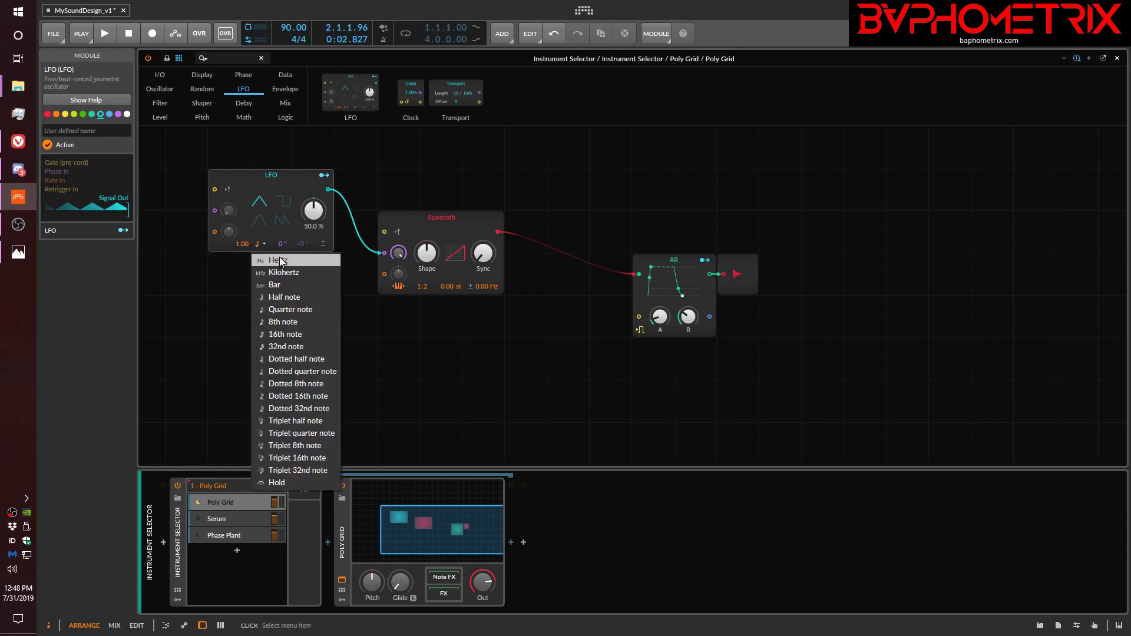
{"action": "left_click", "coordinate": [278, 260]}
{"action": "left_click_drag", "start_coordinate": [251, 244], "coordinate": [251, 218]}
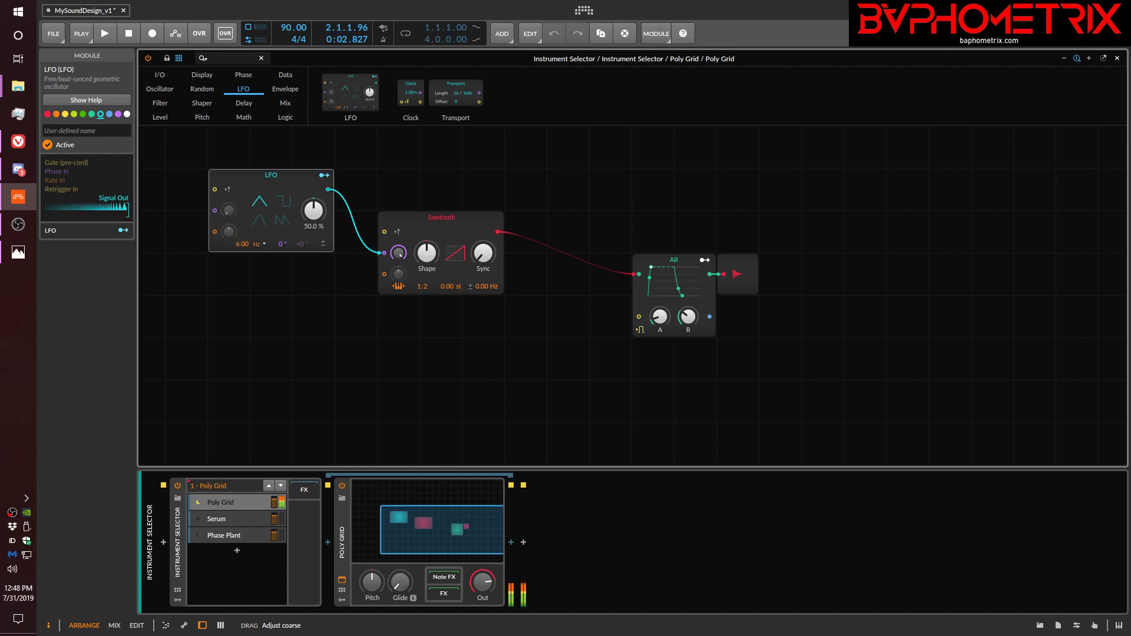
Try the LFO rate at 3 Hz and 11 Hz, and set it to 10 Hz.
{"action": "left_click_drag", "start_coordinate": [242, 249], "coordinate": [242, 249]}
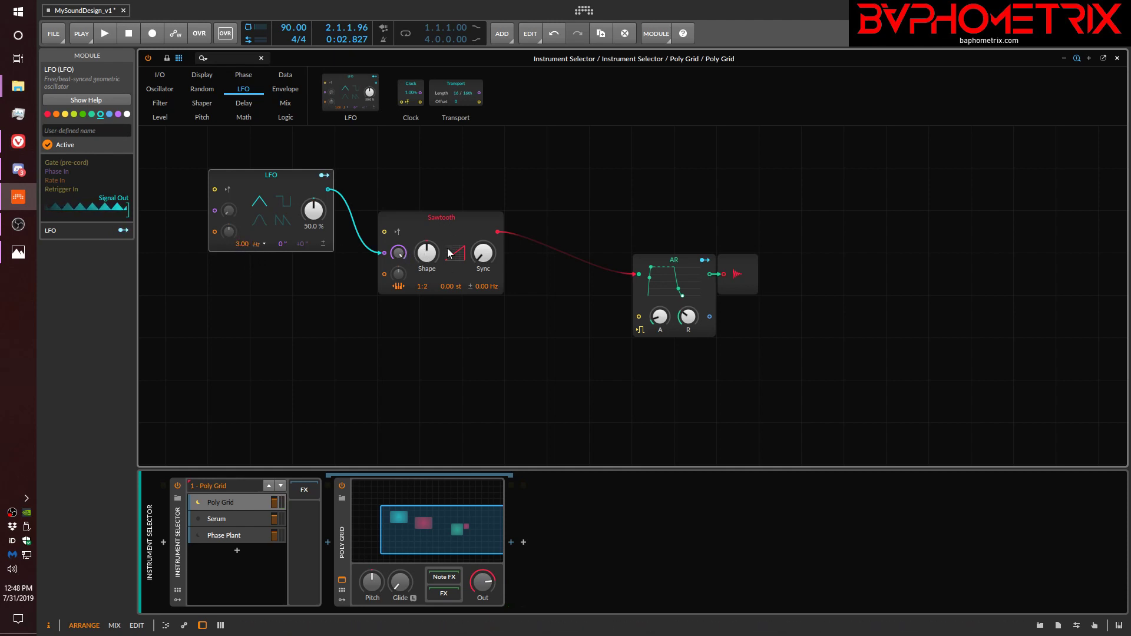
{"action": "left_click_drag", "start_coordinate": [242, 243], "coordinate": [242, 218]}
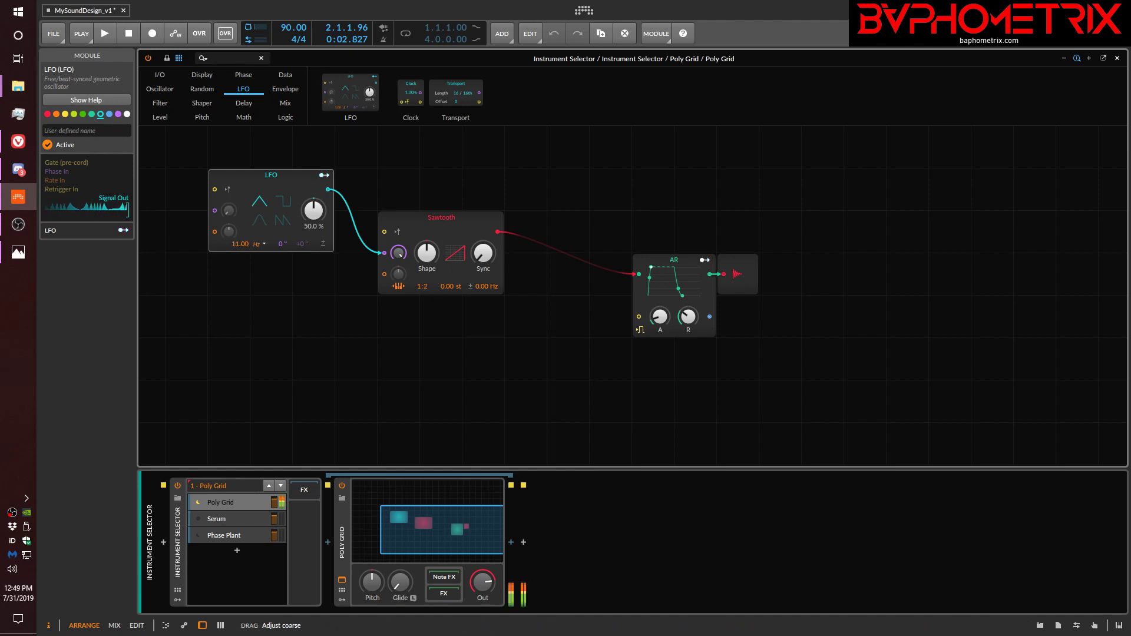
{"action": "left_click_drag", "start_coordinate": [242, 236], "coordinate": [242, 218]}
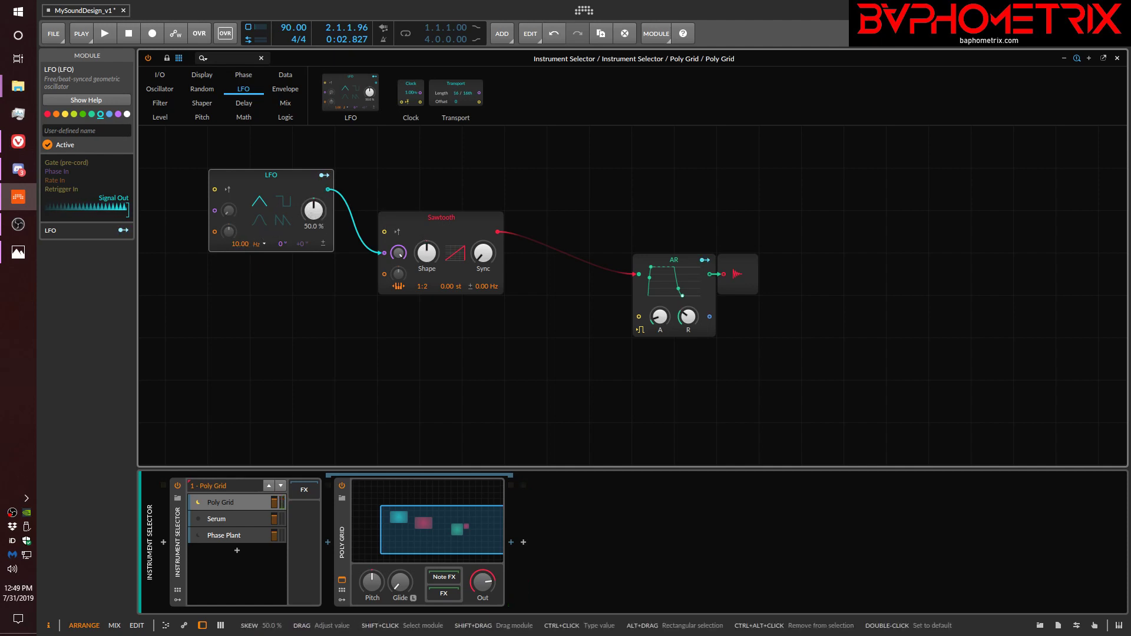
Try the LFO's skew at 23% and 71%, and the sawtooth waveform with 85% skew.
{"action": "left_click_drag", "start_coordinate": [313, 210], "coordinate": [312, 232]}
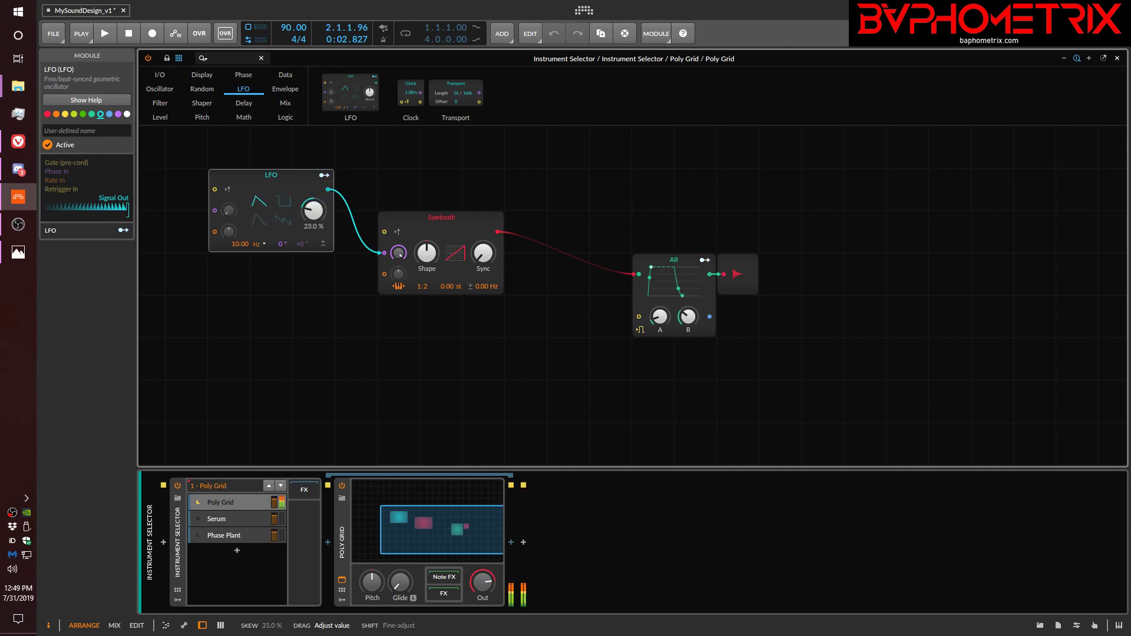
{"action": "mouse_move", "coordinate": [313, 209]}
{"action": "left_mouse_down"}
{"action": "mouse_move", "coordinate": [301, 191]}
{"action": "mouse_move", "coordinate": [313, 205]}
{"action": "left_mouse_up"}
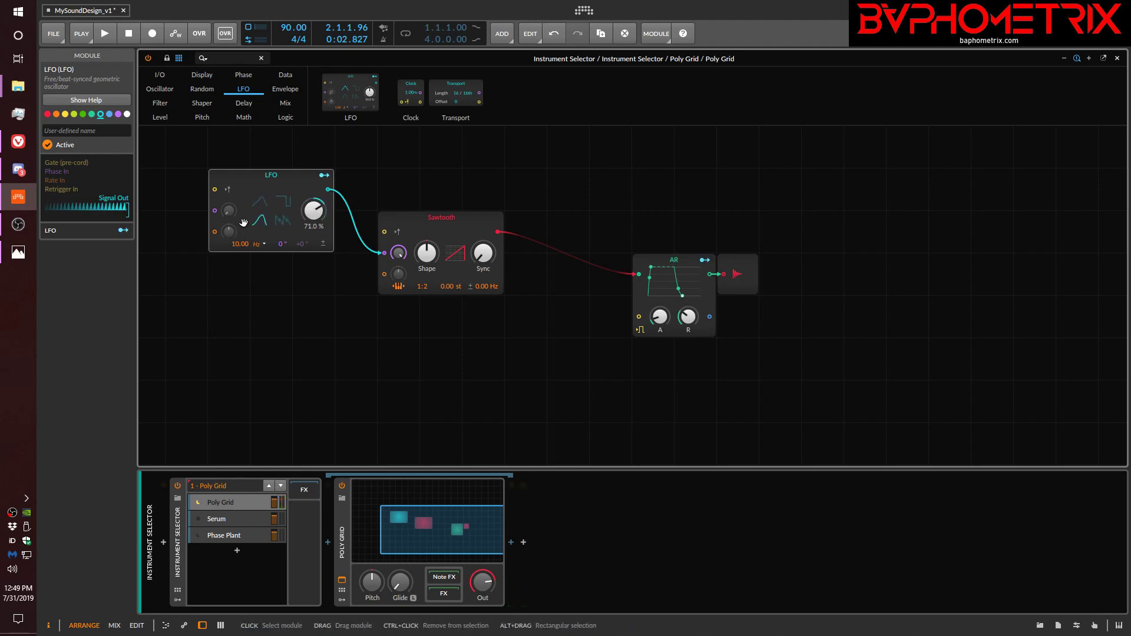
{"action": "left_click", "coordinate": [283, 221]}
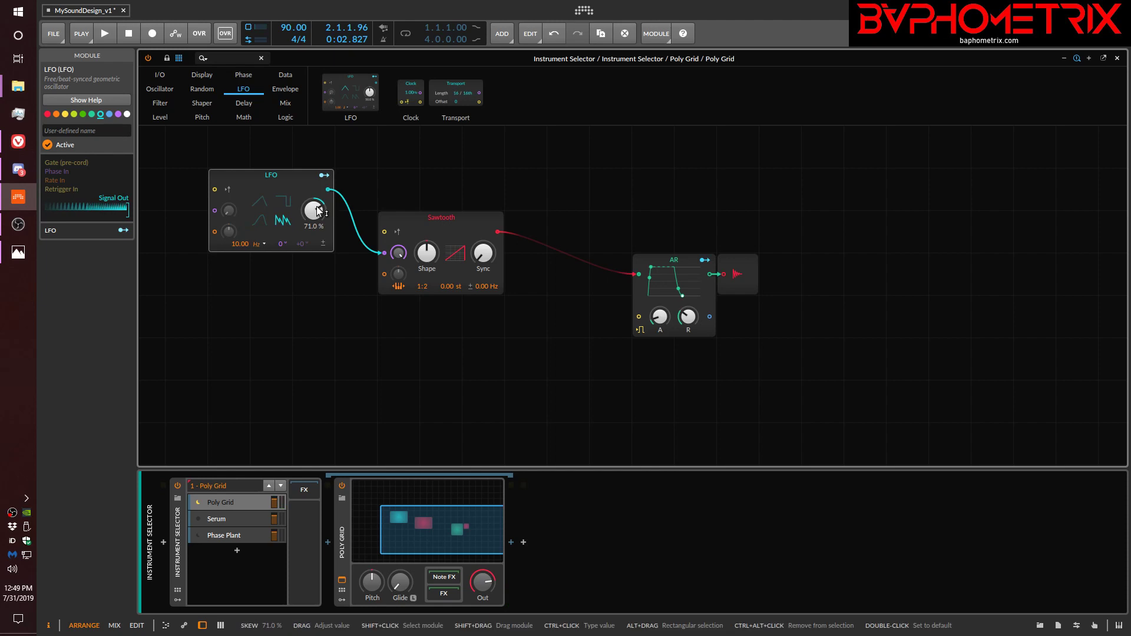
{"action": "left_click_drag", "start_coordinate": [317, 207], "coordinate": [317, 224]}
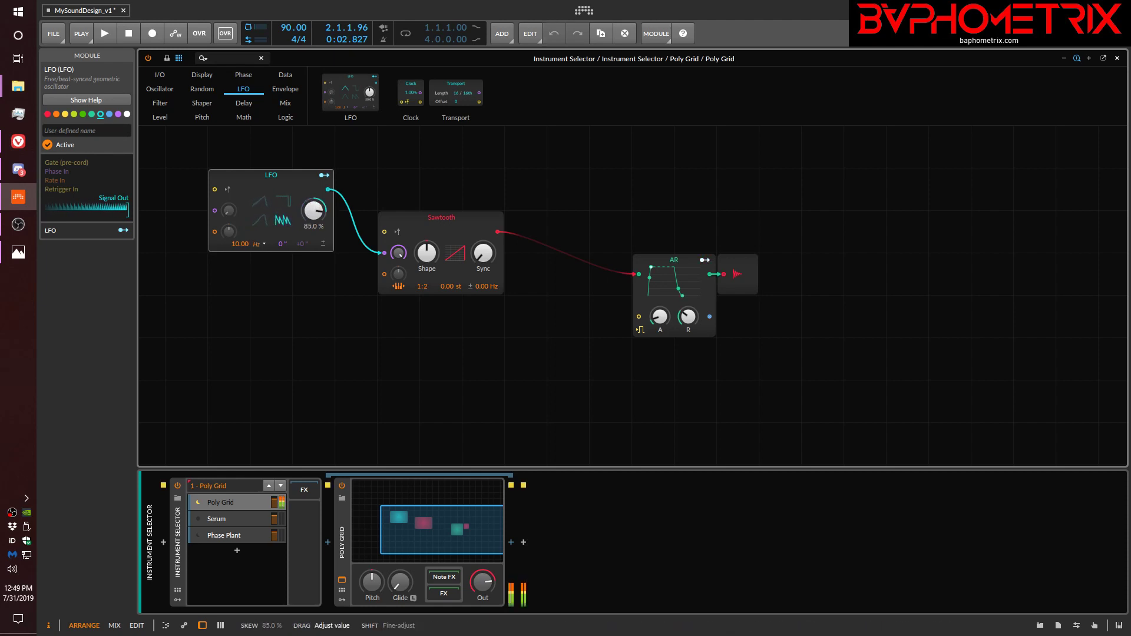
Set the LFO's skew to 53%, switch it to the square waveform and lower its rate to 0 Hz.
{"action": "mouse_move", "coordinate": [315, 208]}
{"action": "left_mouse_down"}
{"action": "mouse_move", "coordinate": [311, 185]}
{"action": "mouse_move", "coordinate": [311, 204]}
{"action": "left_mouse_up"}
{"action": "left_click", "coordinate": [288, 200]}
{"action": "left_click_drag", "start_coordinate": [228, 237], "coordinate": [228, 265]}
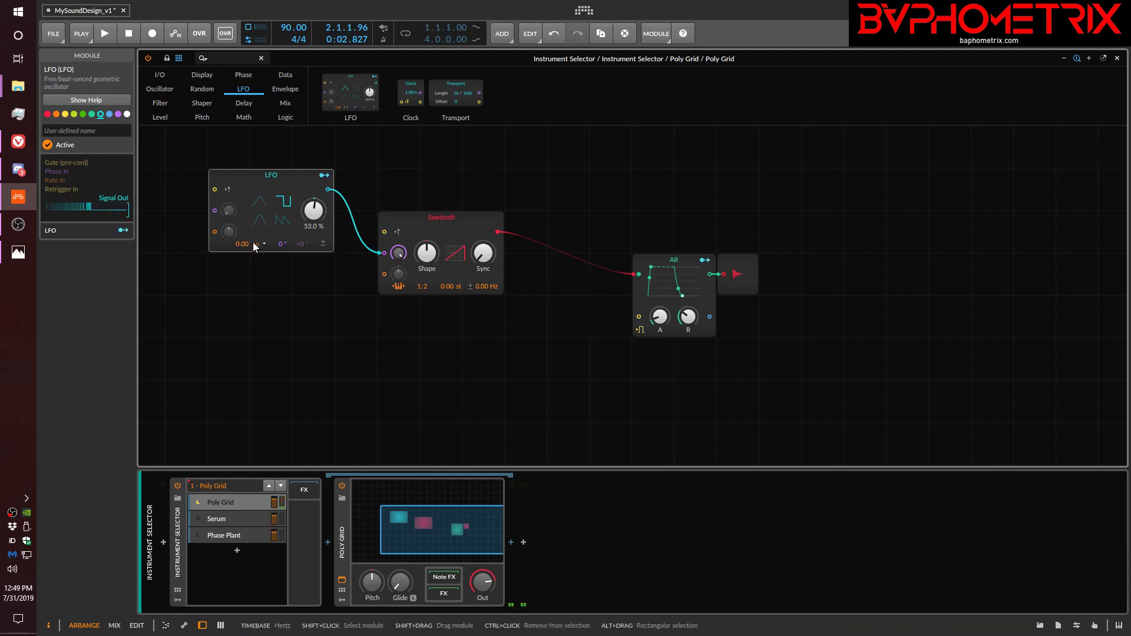
Set the LFO to the triangle waveform with 46% skew, a 7 Hz rate and a -104° phase.
{"action": "left_click", "coordinate": [258, 199]}
{"action": "left_click_drag", "start_coordinate": [306, 208], "coordinate": [316, 206]}
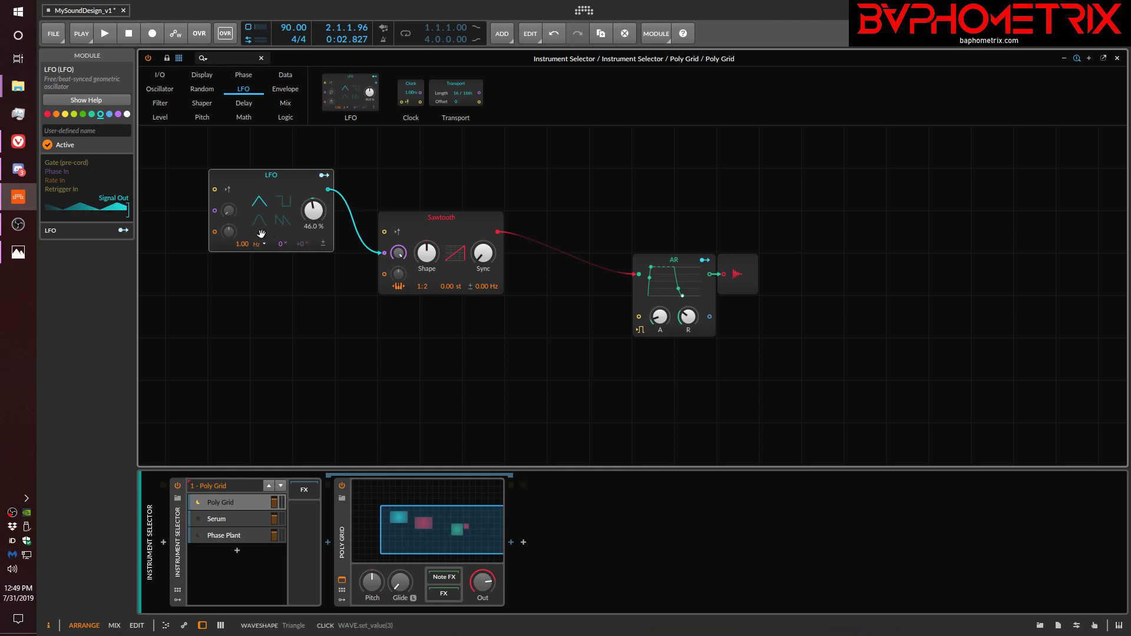
{"action": "left_click_drag", "start_coordinate": [240, 248], "coordinate": [284, 237]}
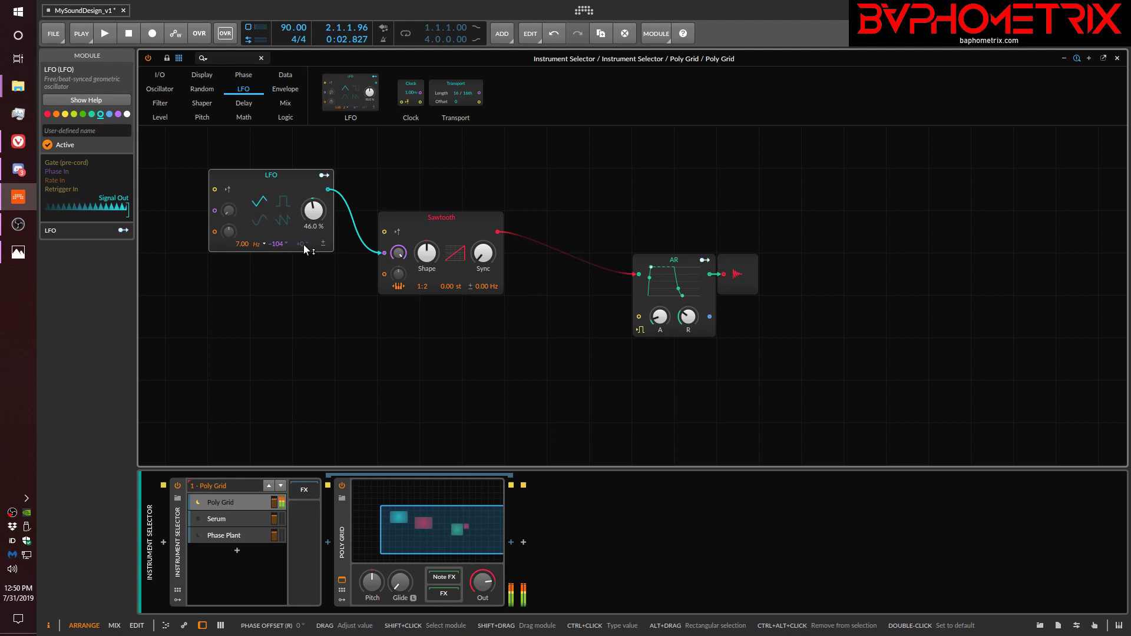
Try the LFO's right-channel phase offset at -146° and -138°, and reset it to 0°.
{"action": "left_click_drag", "start_coordinate": [302, 244], "coordinate": [301, 244]}
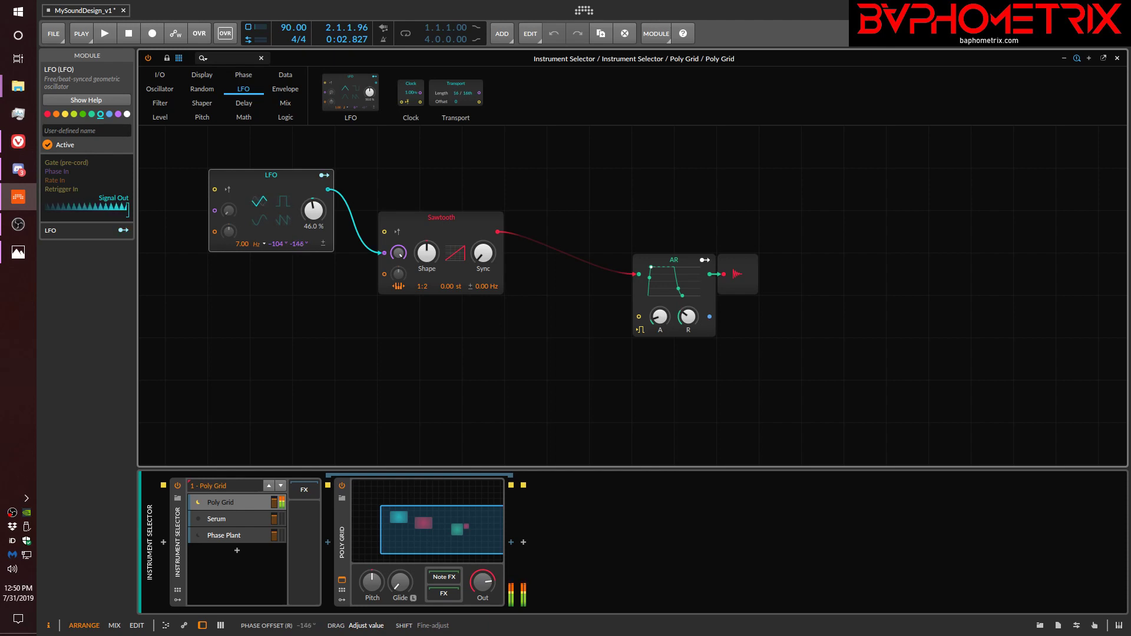
{"action": "left_click_drag", "start_coordinate": [302, 244], "coordinate": [303, 244]}
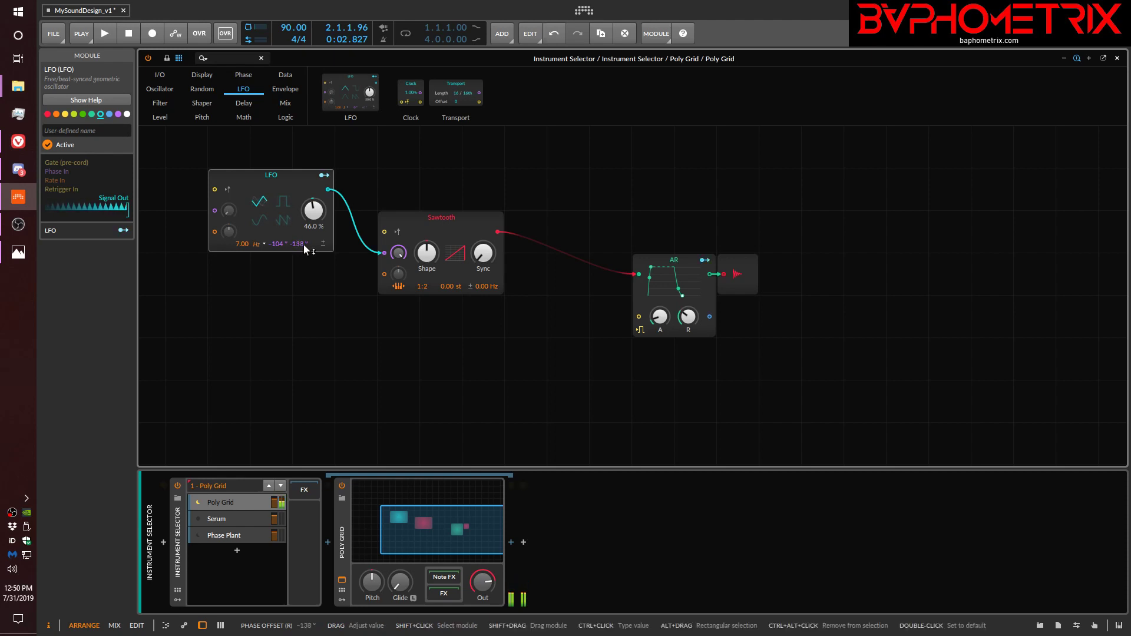
{"action": "double_click", "coordinate": [303, 244]}
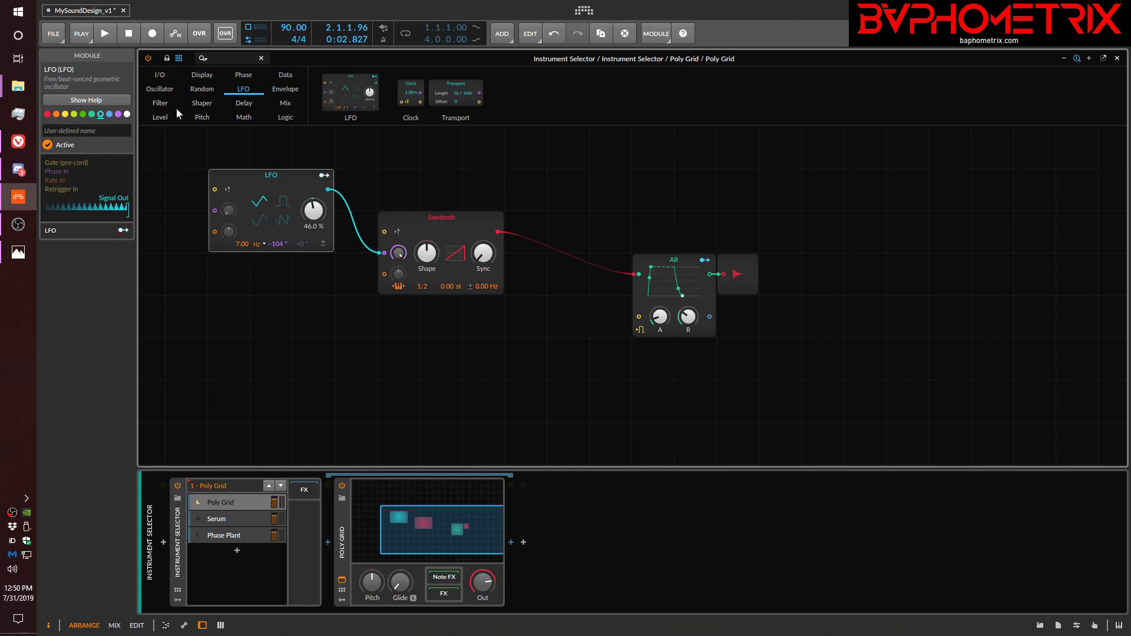
Replace the LFO with a Noise module feeding the Sawtooth's phase input at about 1.06% phase modulation.
{"action": "left_click", "coordinate": [202, 105]}
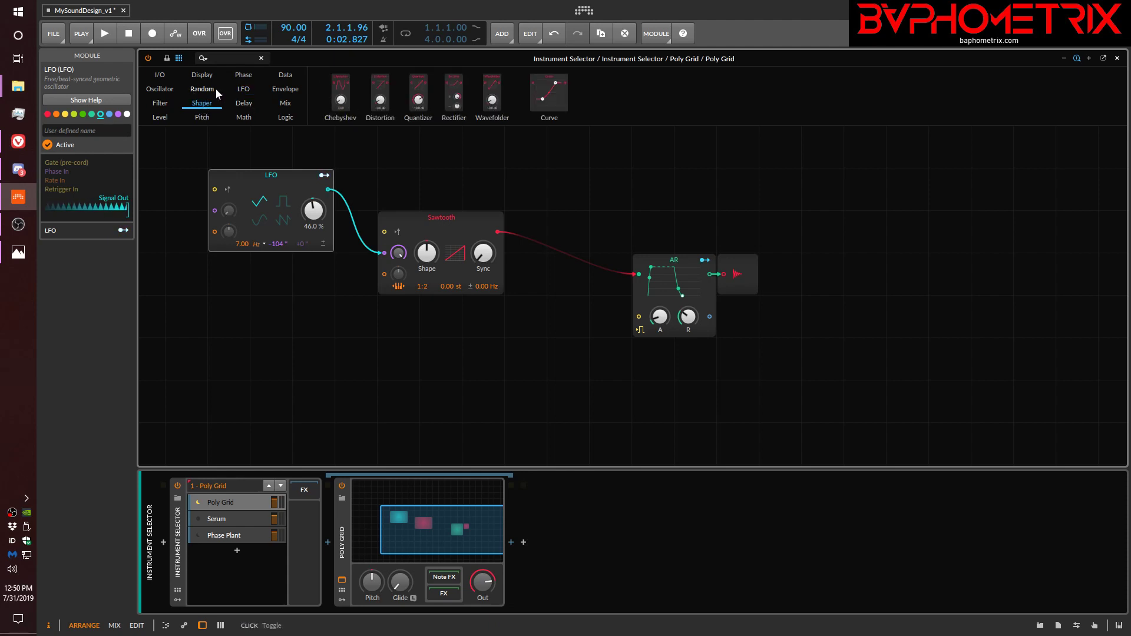
{"action": "left_click", "coordinate": [202, 89]}
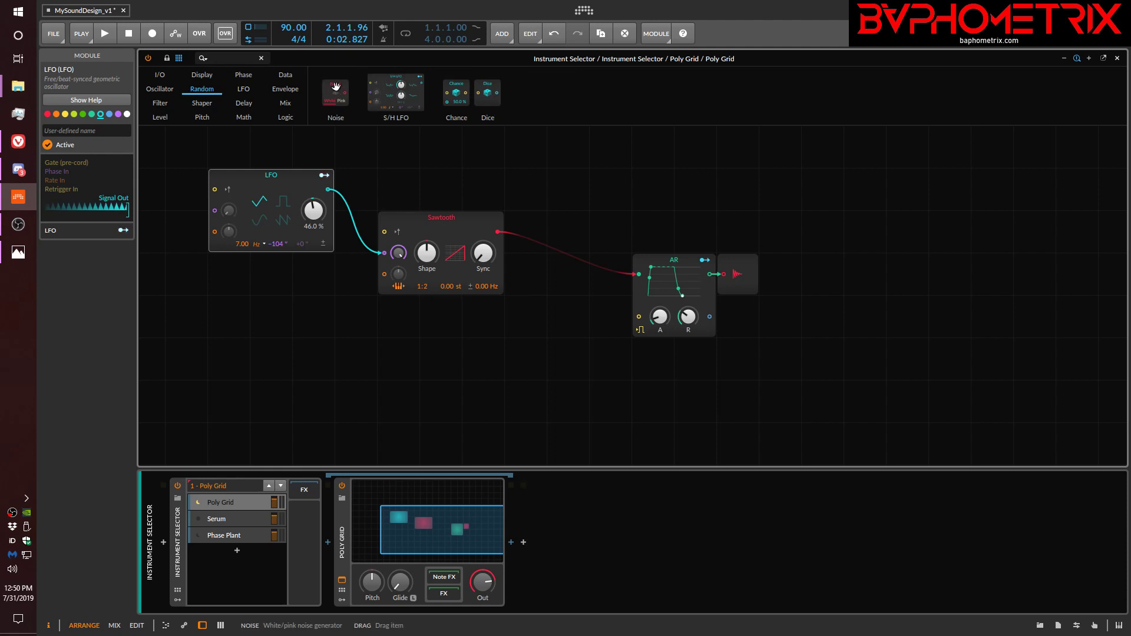
{"action": "left_click_drag", "start_coordinate": [312, 173], "coordinate": [259, 321]}
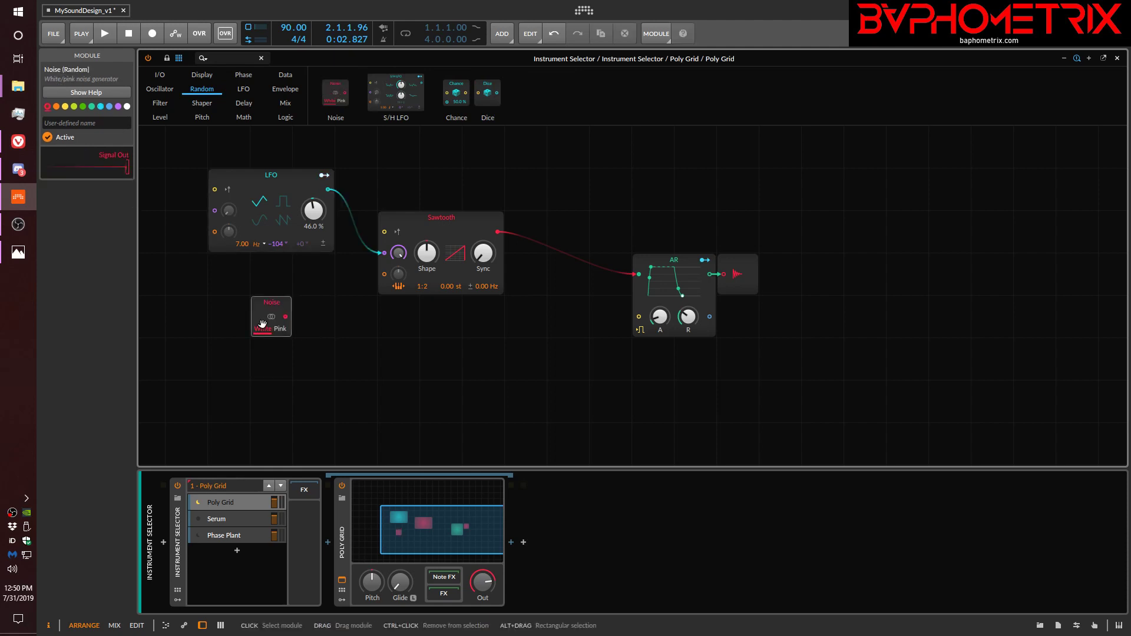
{"action": "left_click", "coordinate": [289, 184]}
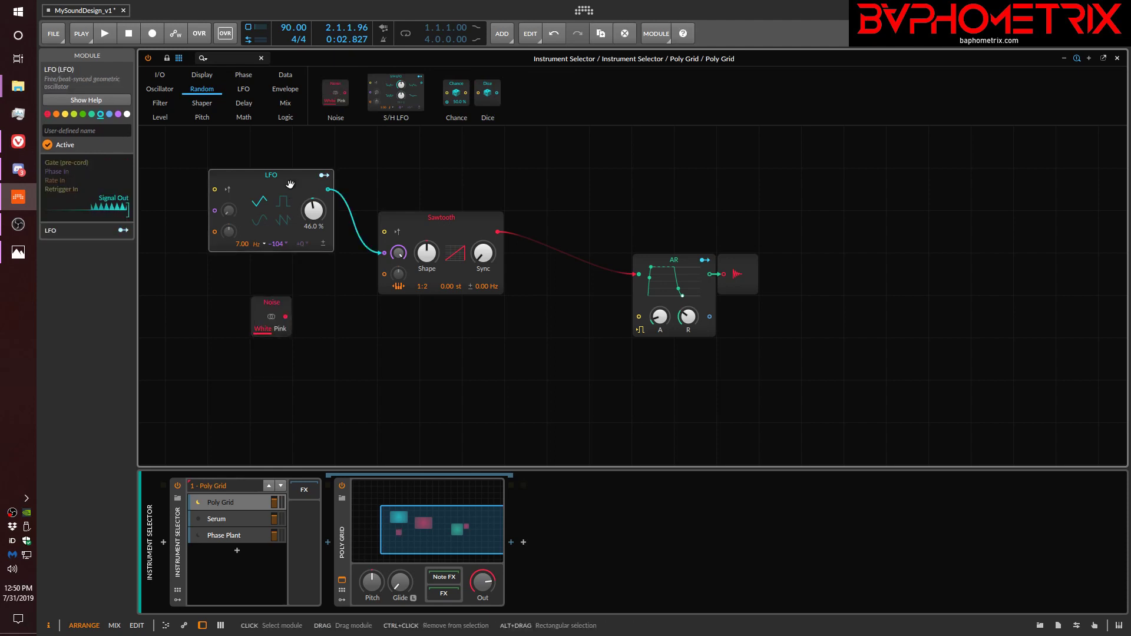
{"action": "key", "text": "Delete"}
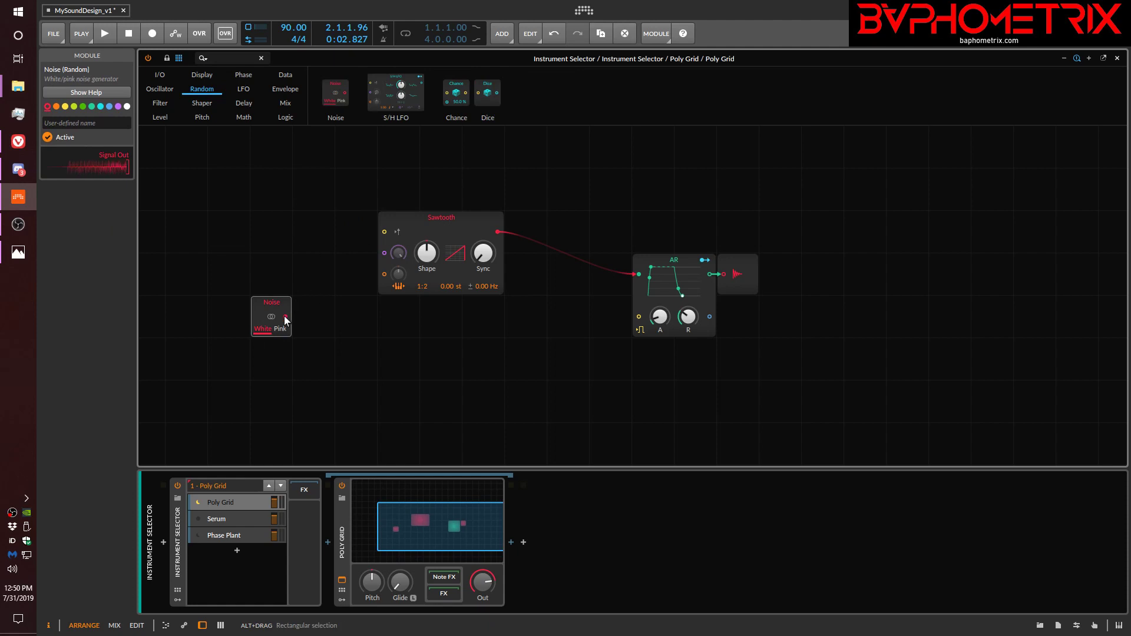
{"action": "left_click_drag", "start_coordinate": [286, 316], "coordinate": [404, 251]}
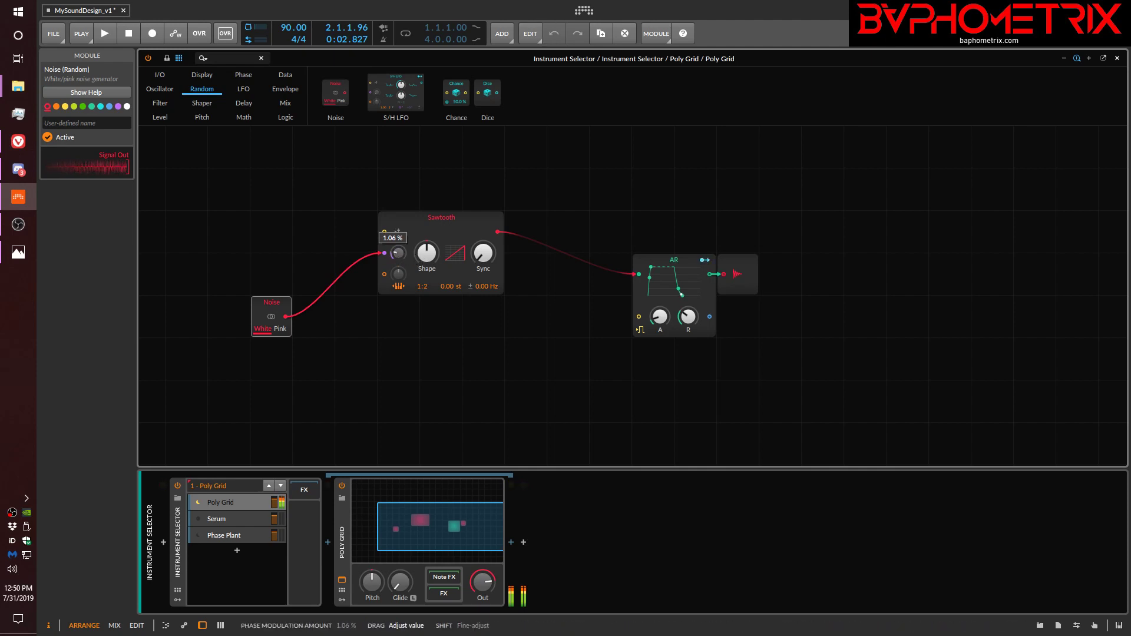
{"action": "left_click_drag", "start_coordinate": [404, 251], "coordinate": [404, 248]}
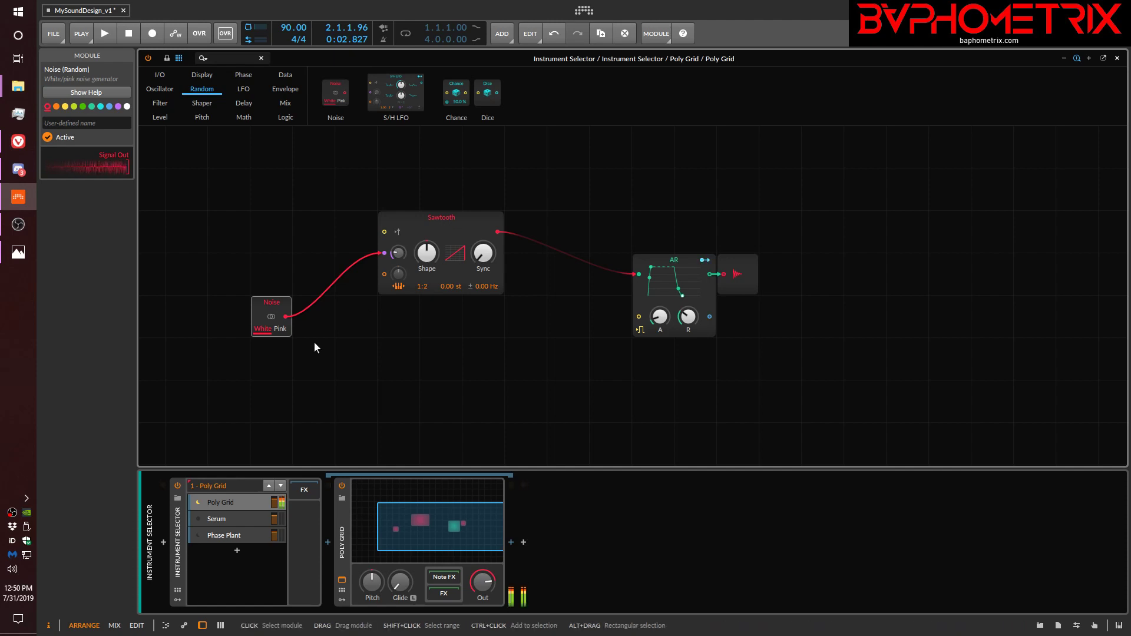
Enable stereo on the Noise module and adjust the Sawtooth's phase modulation amount.
{"action": "left_click", "coordinate": [267, 317]}
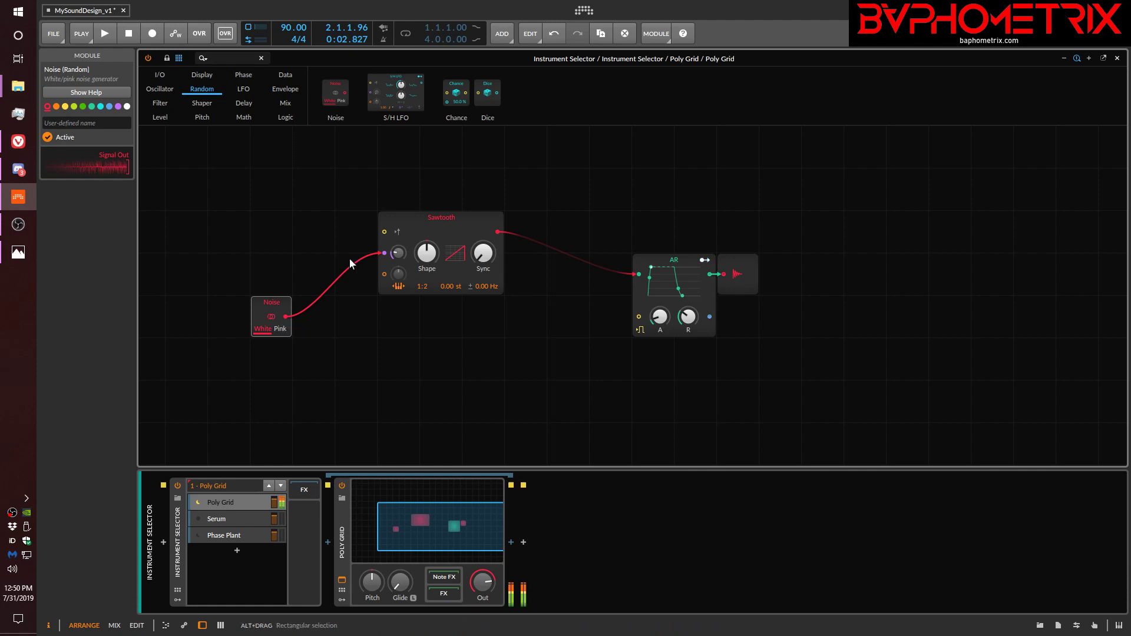
{"action": "left_click_drag", "start_coordinate": [398, 253], "coordinate": [399, 254]}
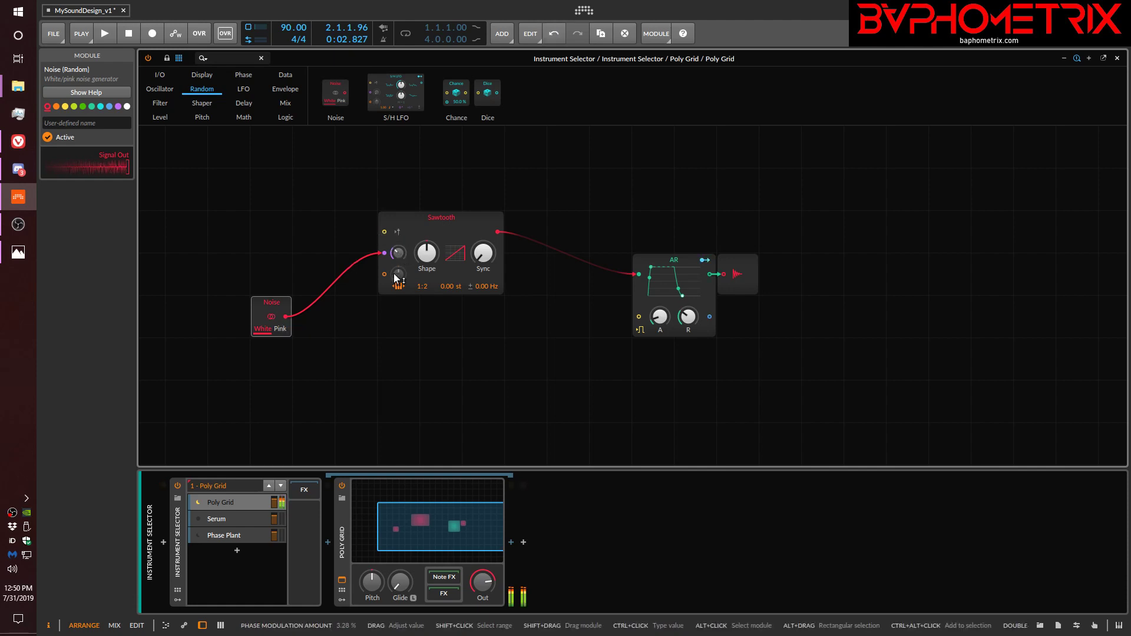
{"action": "left_click", "coordinate": [272, 317]}
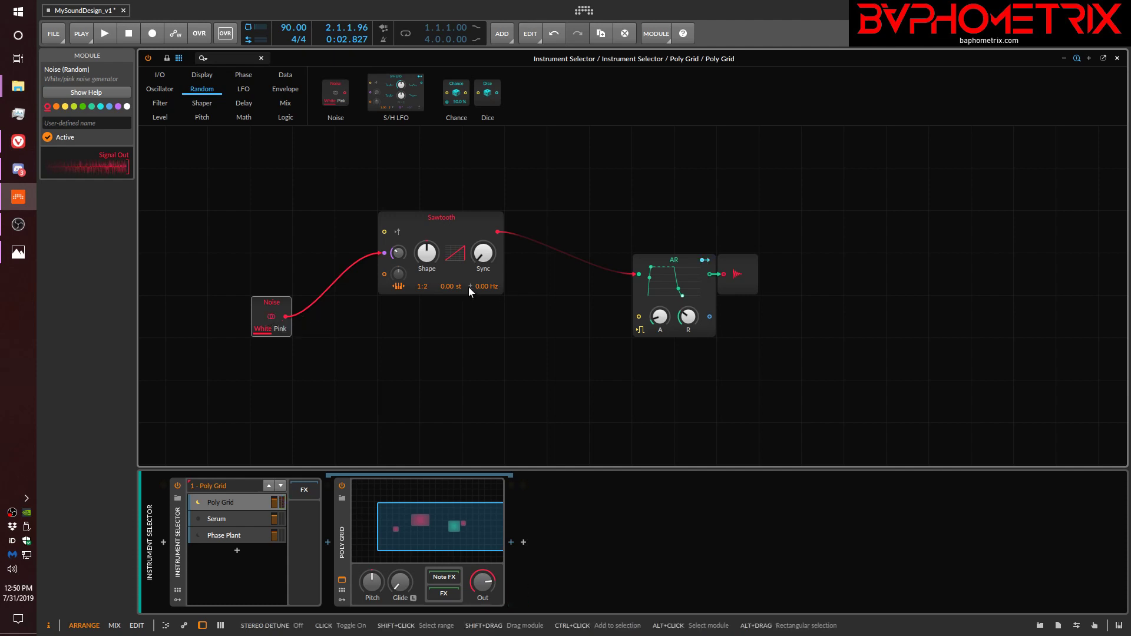
Set the Sawtooth oscillator's stereo detune to 0.02 Hz.
{"action": "left_click_drag", "start_coordinate": [485, 285], "coordinate": [486, 285]}
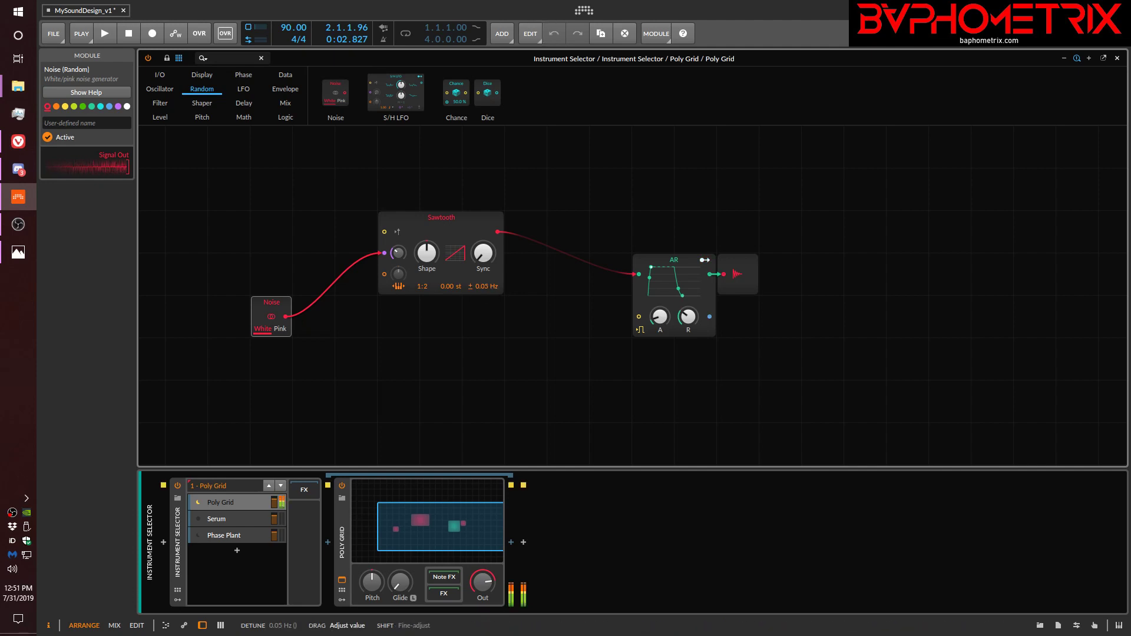
{"action": "left_click_drag", "start_coordinate": [485, 285], "coordinate": [486, 285]}
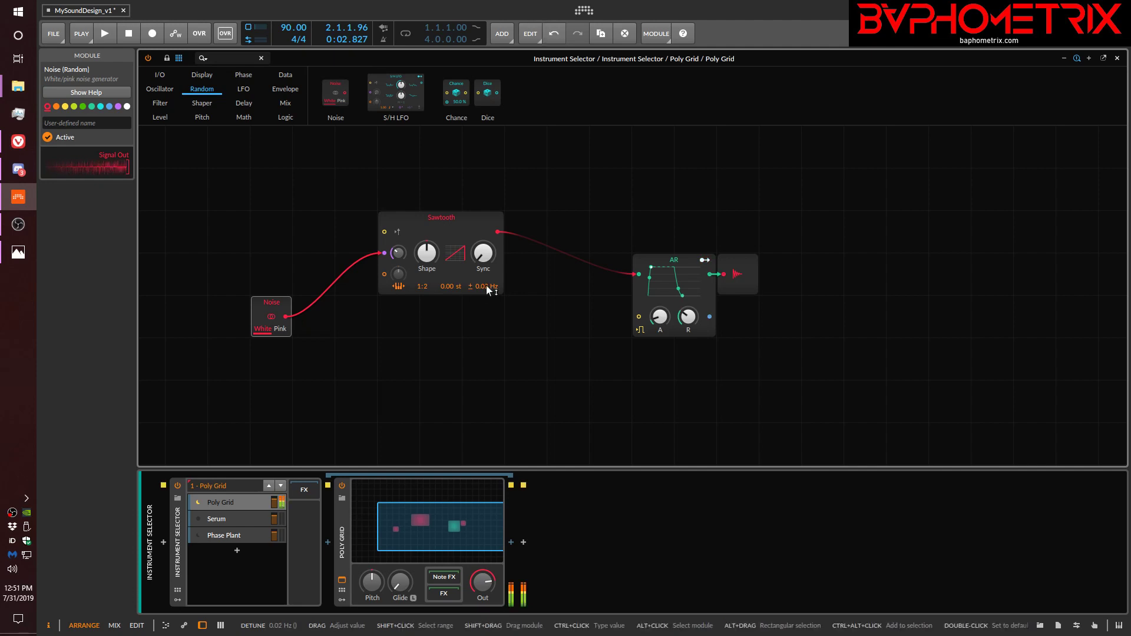
Try pink noise with the Sawtooth's phase modulation amount at 1.86%, and switch the Noise module back to white.
{"action": "left_click", "coordinate": [284, 330]}
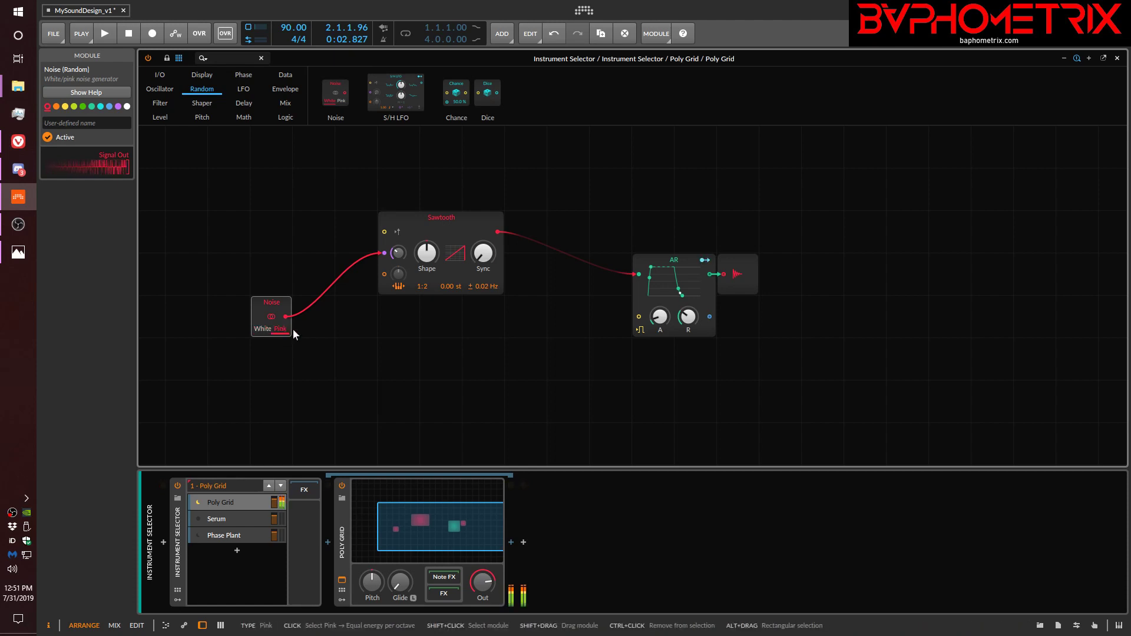
{"action": "left_click_drag", "start_coordinate": [398, 253], "coordinate": [398, 253]}
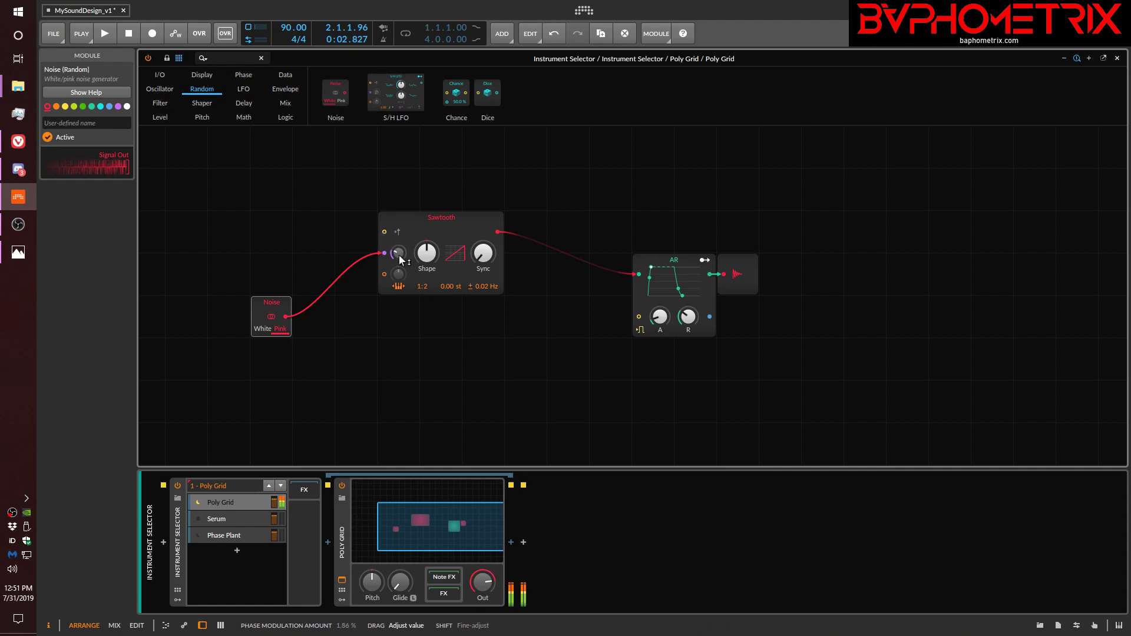
{"action": "left_click", "coordinate": [260, 329]}
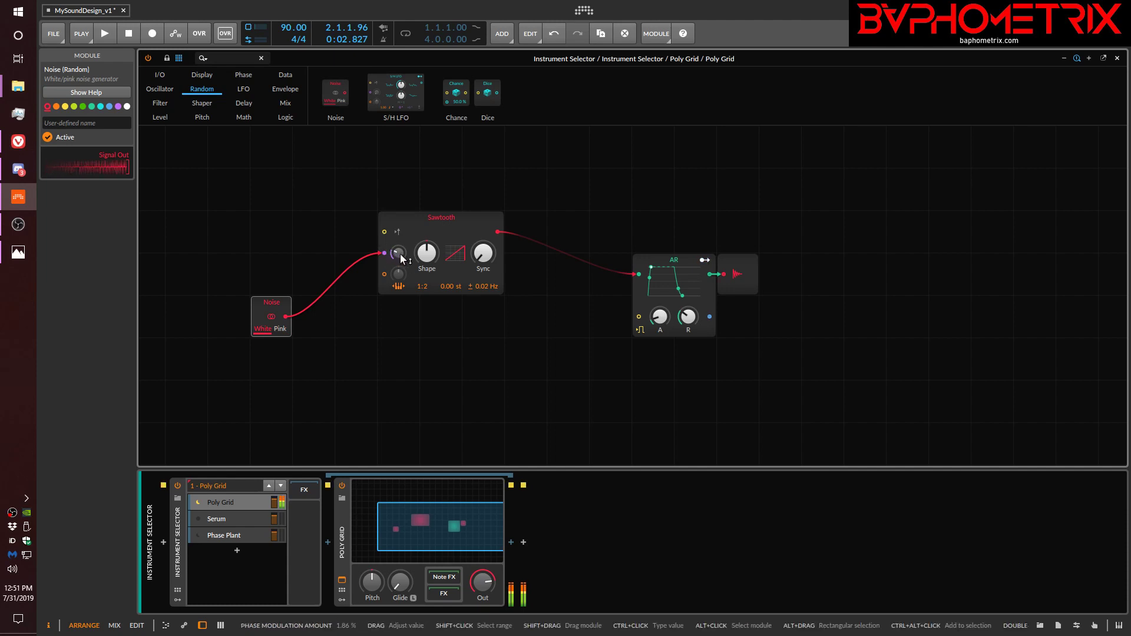
Insert a Low-pass filter between the Noise module and the Sawtooth's phase input, and set its cutoff to 11.8 kHz.
{"action": "left_click", "coordinate": [159, 103]}
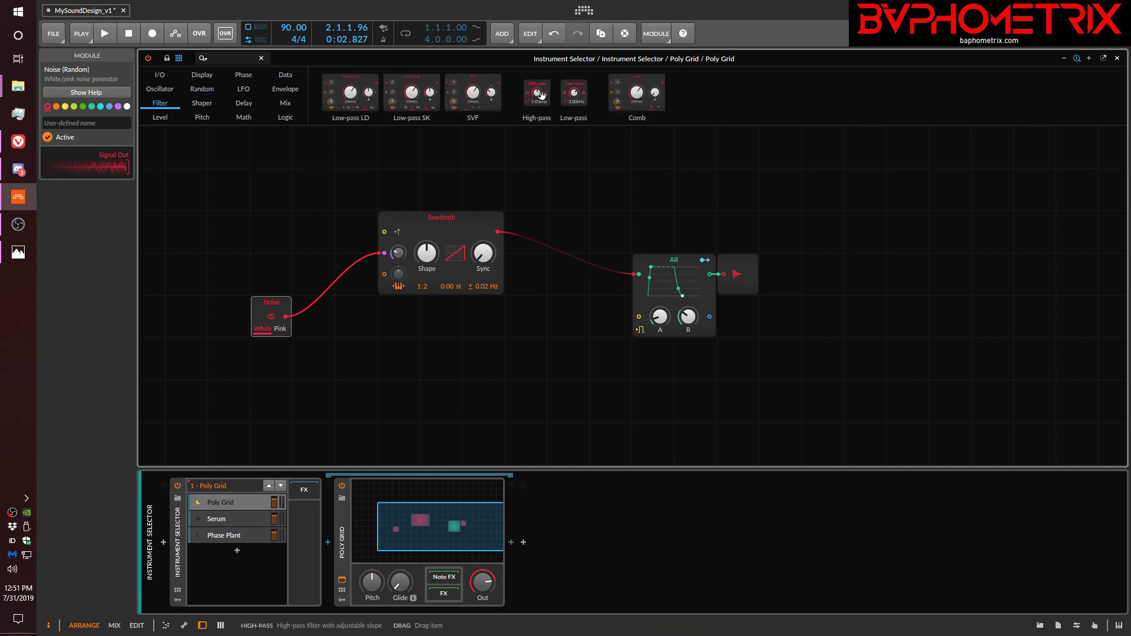
{"action": "left_click_drag", "start_coordinate": [577, 93], "coordinate": [386, 250]}
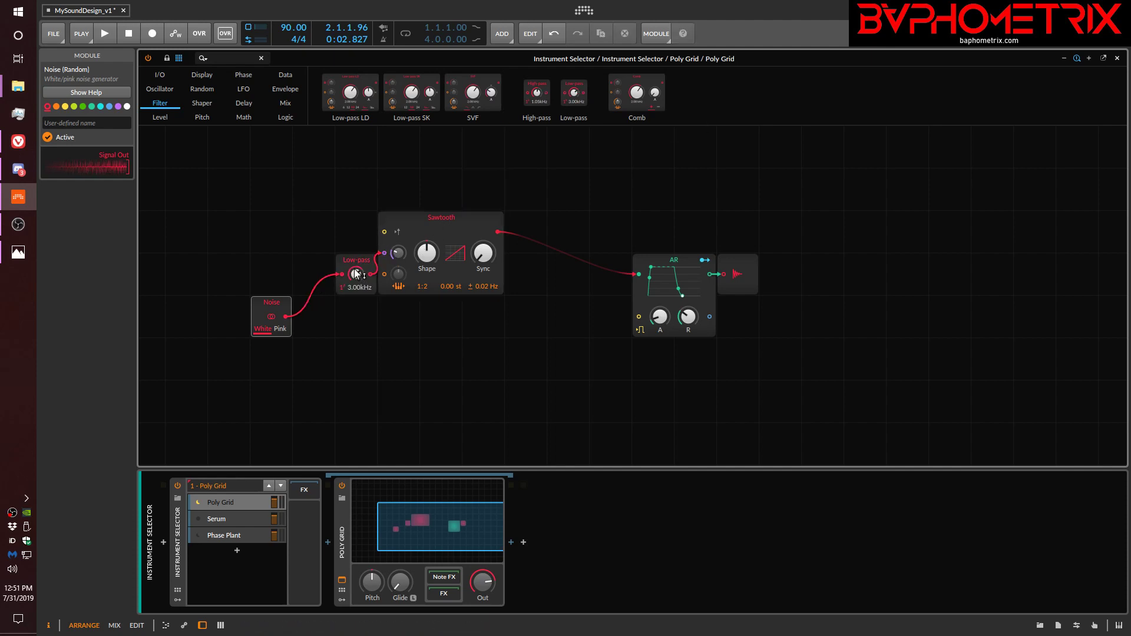
{"action": "left_click_drag", "start_coordinate": [352, 283], "coordinate": [340, 302]}
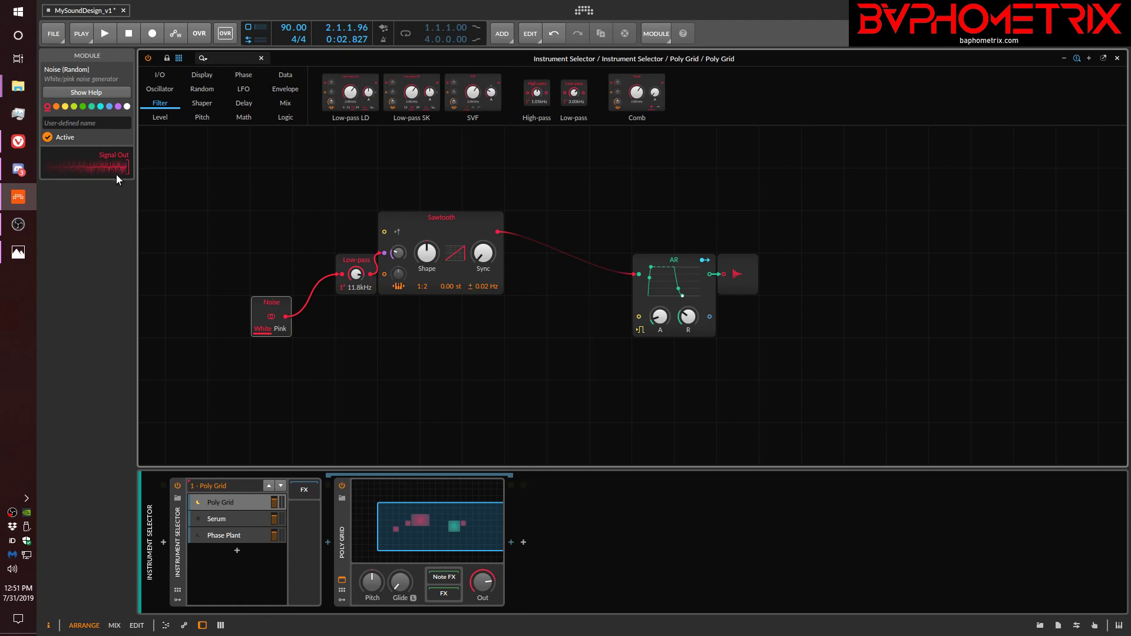
Move the Low-pass module away from the Sawtooth and reroute its output from the Sawtooth's phase input to its pitch input.
{"action": "left_click", "coordinate": [160, 90]}
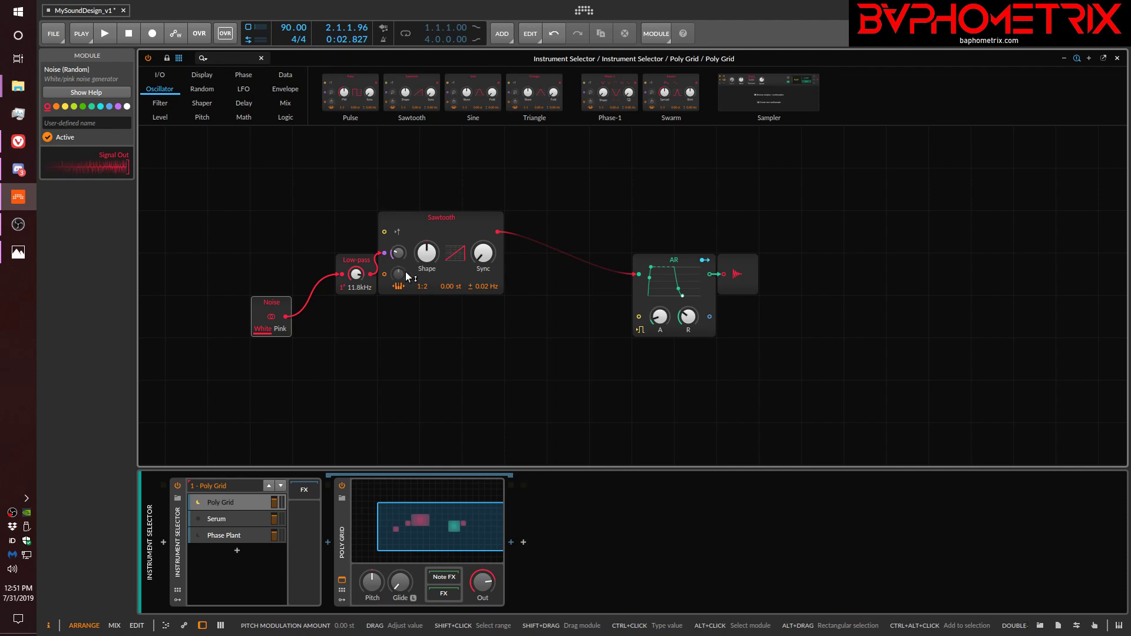
{"action": "left_click_drag", "start_coordinate": [358, 259], "coordinate": [316, 260]}
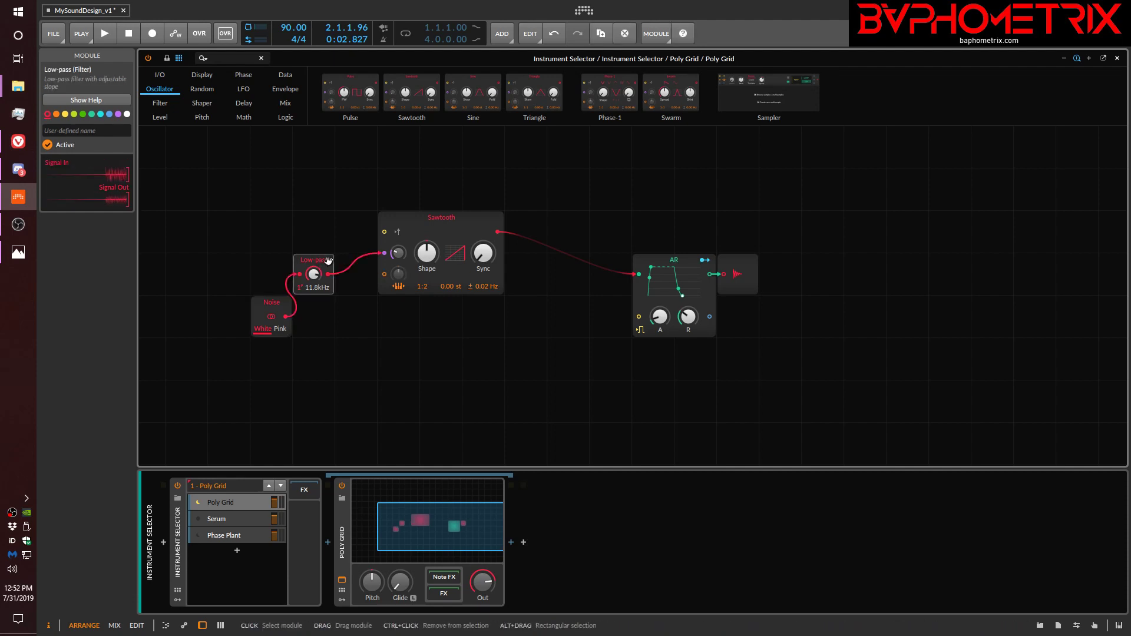
{"action": "double_click", "coordinate": [386, 253]}
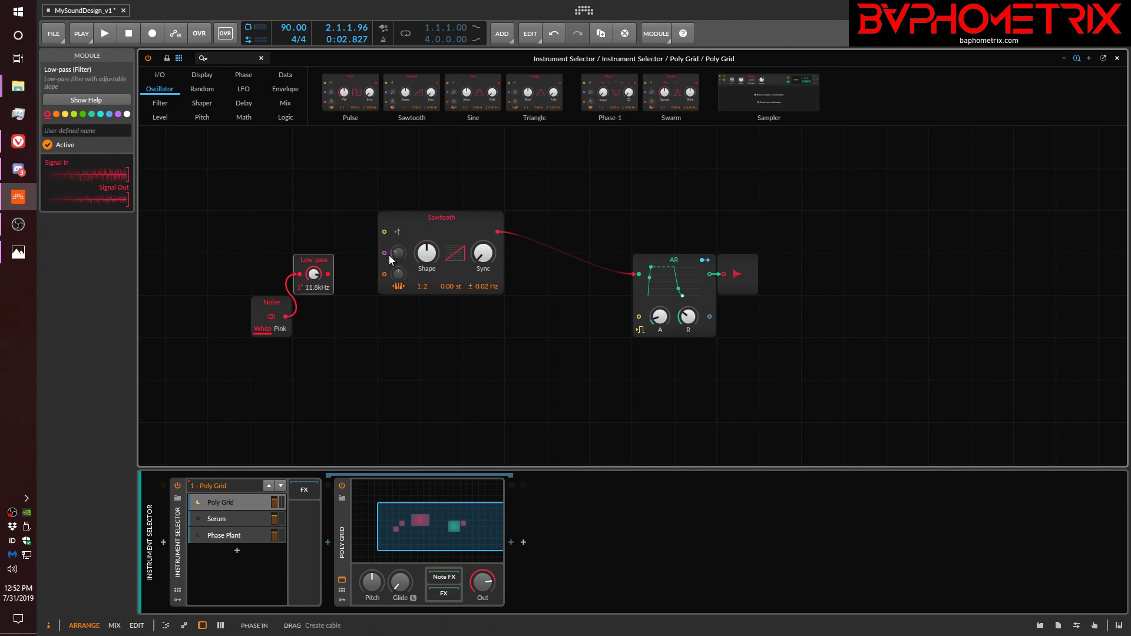
{"action": "left_click", "coordinate": [334, 263]}
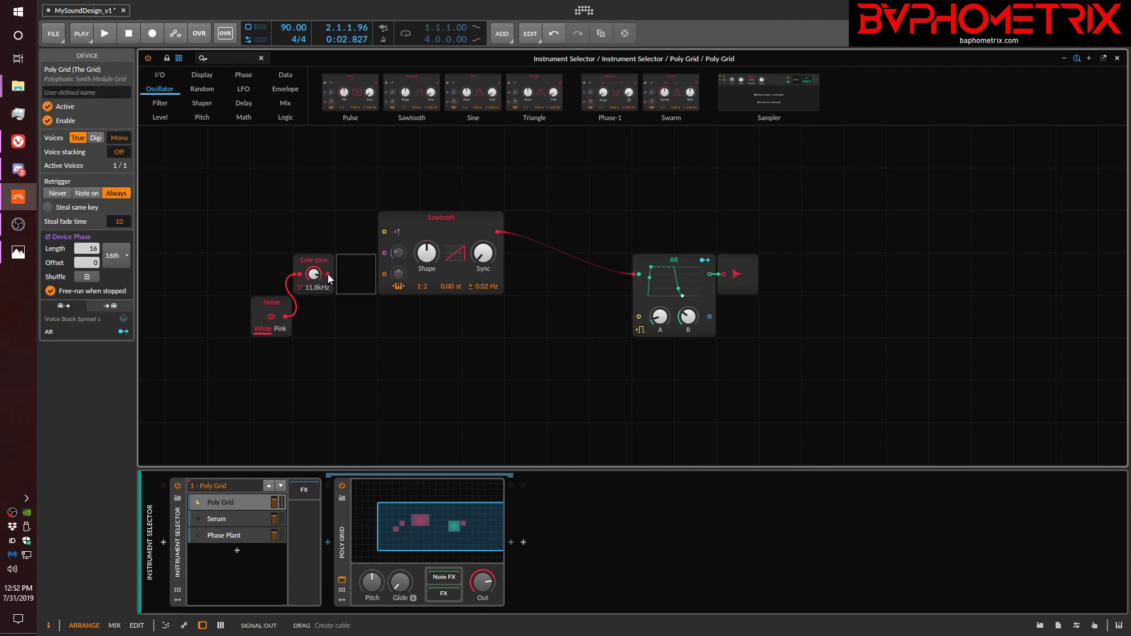
{"action": "left_click_drag", "start_coordinate": [328, 275], "coordinate": [384, 274]}
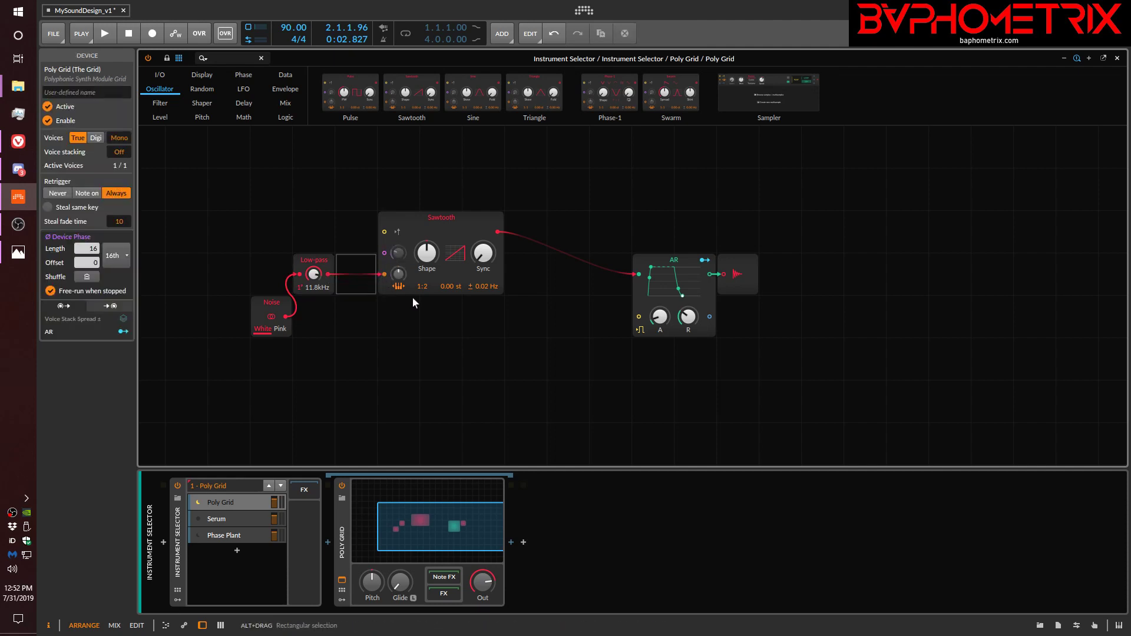
Toggle the Sawtooth's key tracking off and back on, and raise its pitch modulation amount.
{"action": "left_click", "coordinate": [399, 287]}
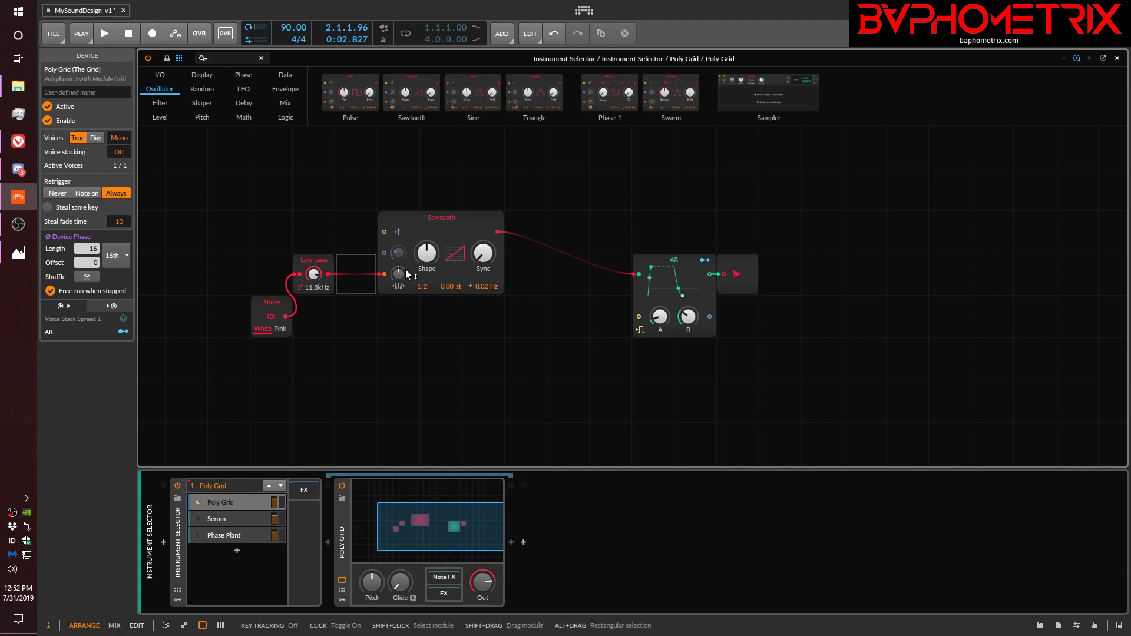
{"action": "left_click", "coordinate": [399, 286]}
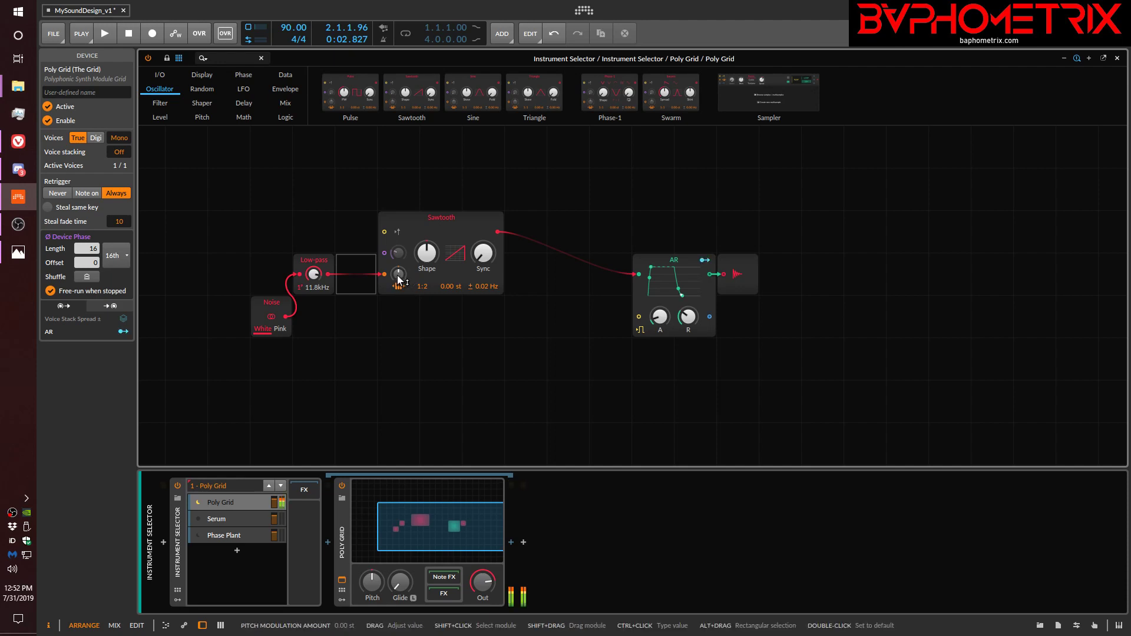
{"action": "mouse_move", "coordinate": [399, 275]}
{"action": "left_mouse_down"}
{"action": "mouse_move", "coordinate": [398, 241]}
{"action": "mouse_move", "coordinate": [399, 261]}
{"action": "left_mouse_up"}
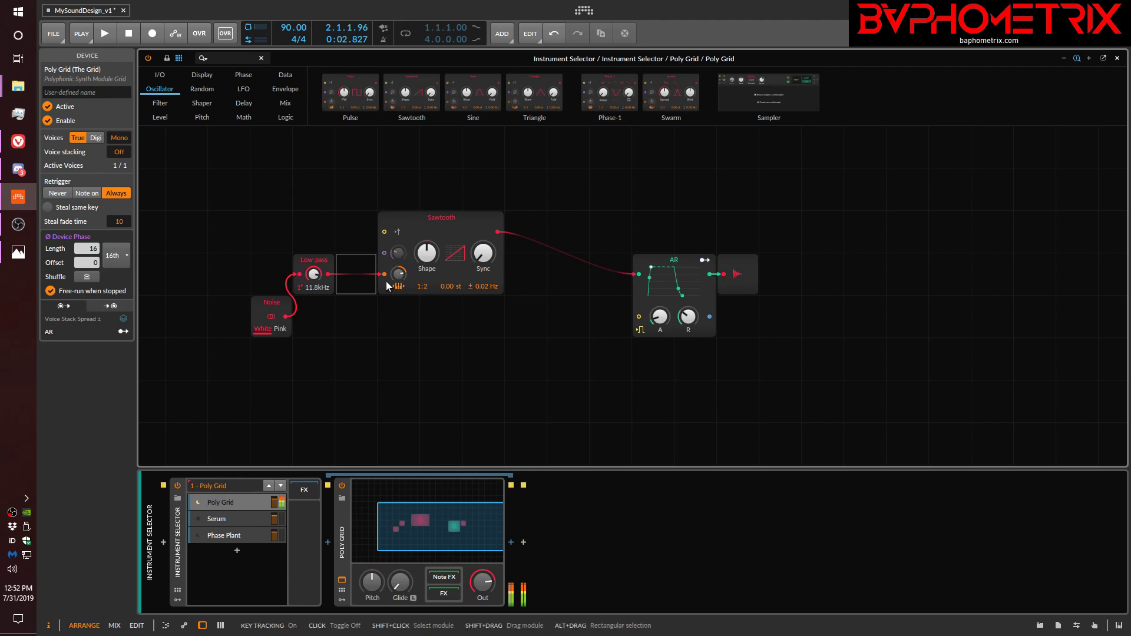
Try different Low-pass cutoffs, ending at 20.5 kHz, and lower the Sawtooth's pitch modulation amount.
{"action": "mouse_move", "coordinate": [313, 275]}
{"action": "left_mouse_down"}
{"action": "mouse_move", "coordinate": [313, 365]}
{"action": "mouse_move", "coordinate": [313, 291]}
{"action": "left_mouse_up"}
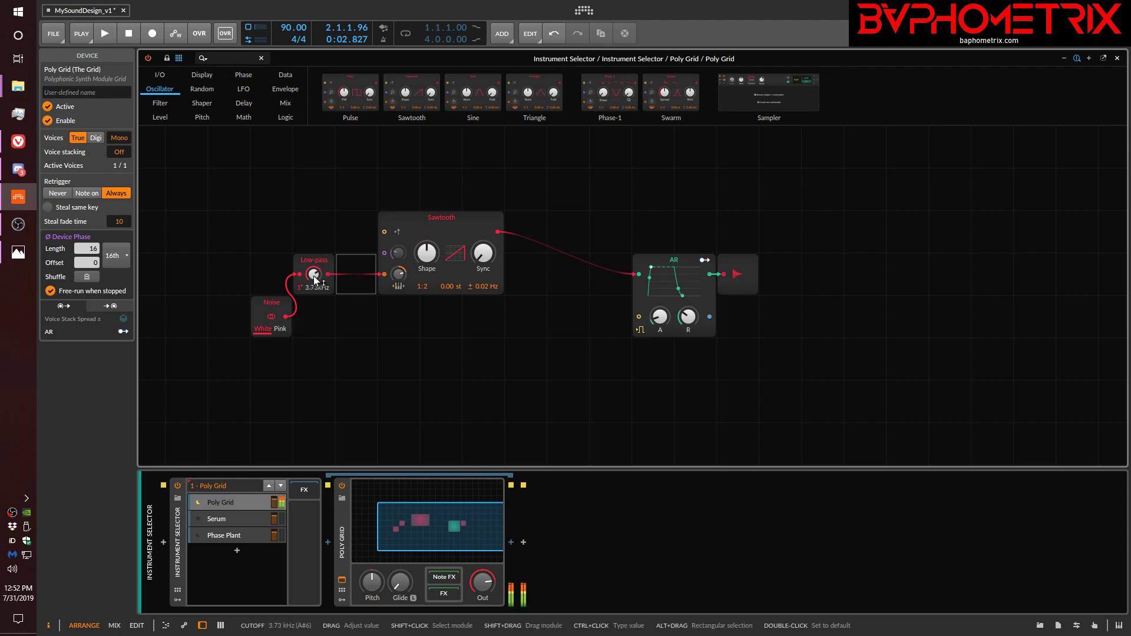
{"action": "mouse_move", "coordinate": [316, 281]}
{"action": "left_mouse_down"}
{"action": "mouse_move", "coordinate": [315, 311]}
{"action": "mouse_move", "coordinate": [315, 281]}
{"action": "left_mouse_up"}
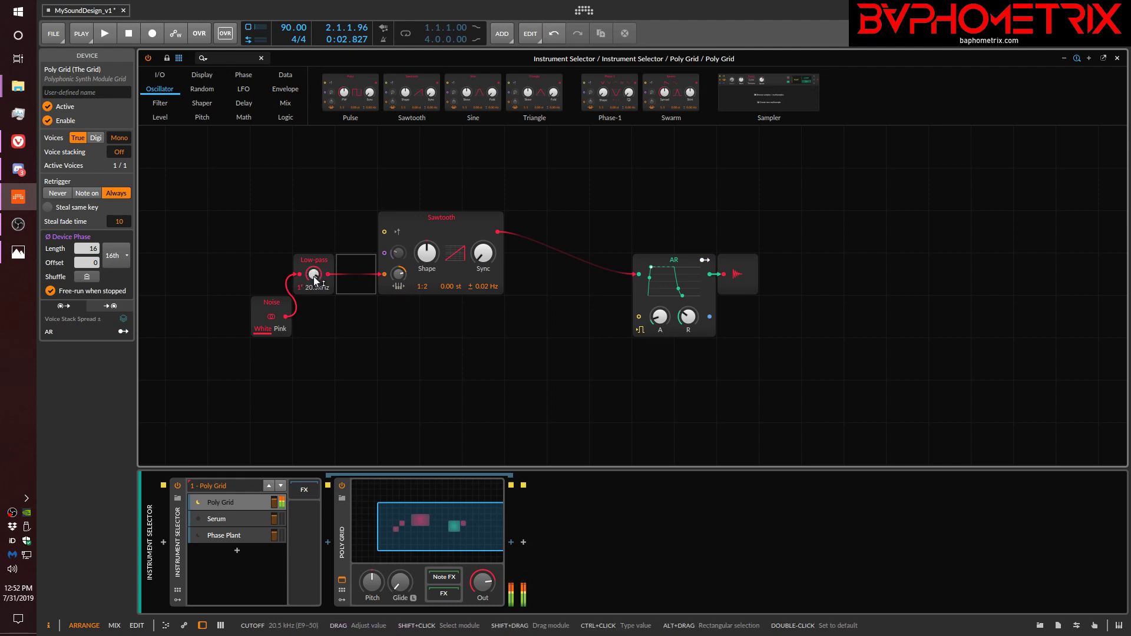
{"action": "mouse_move", "coordinate": [399, 274]}
{"action": "left_mouse_down"}
{"action": "mouse_move", "coordinate": [398, 297]}
{"action": "mouse_move", "coordinate": [398, 280]}
{"action": "left_mouse_up"}
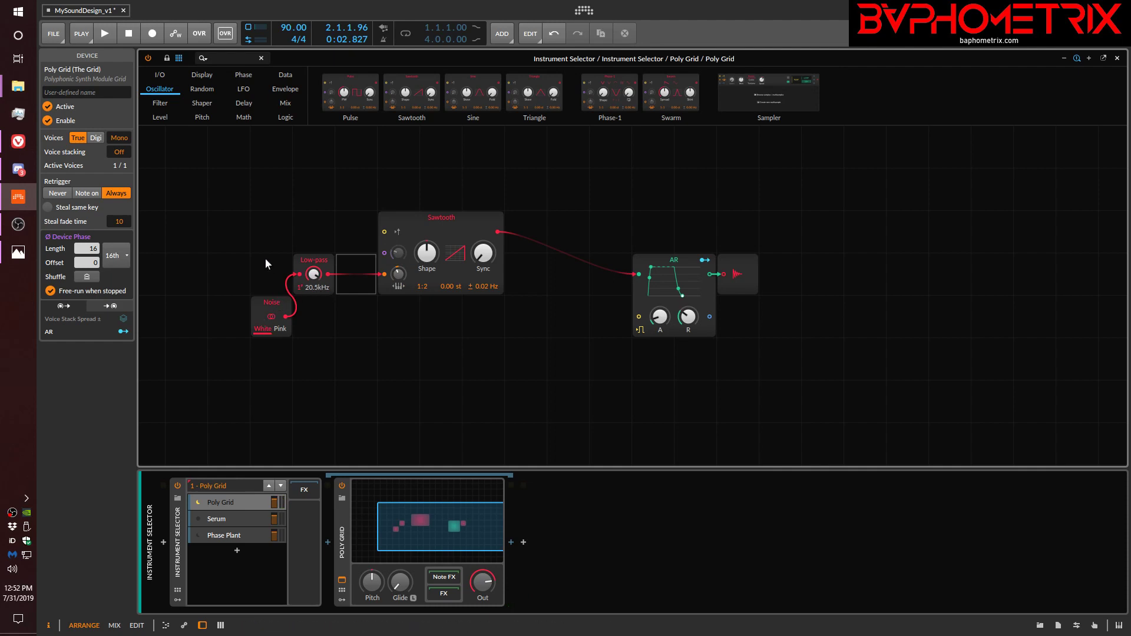
Replace the Noise and Low-pass modules with an LFO module connected to the Sawtooth's pitch input.
{"action": "left_click_drag", "start_coordinate": [261, 242], "coordinate": [330, 313]}
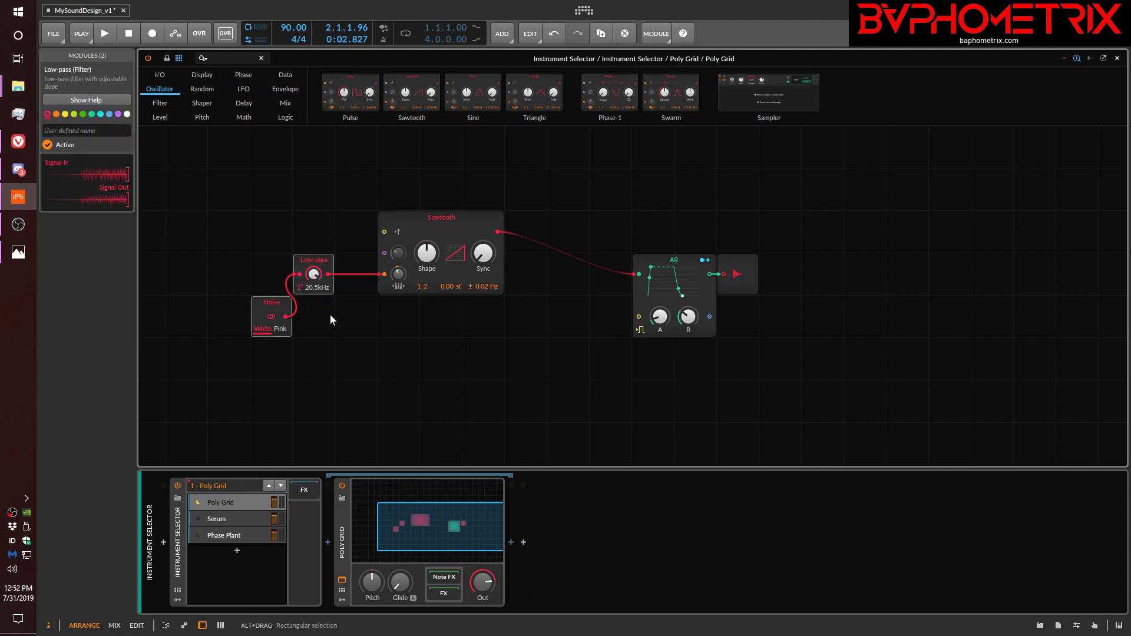
{"action": "key", "text": "Delete"}
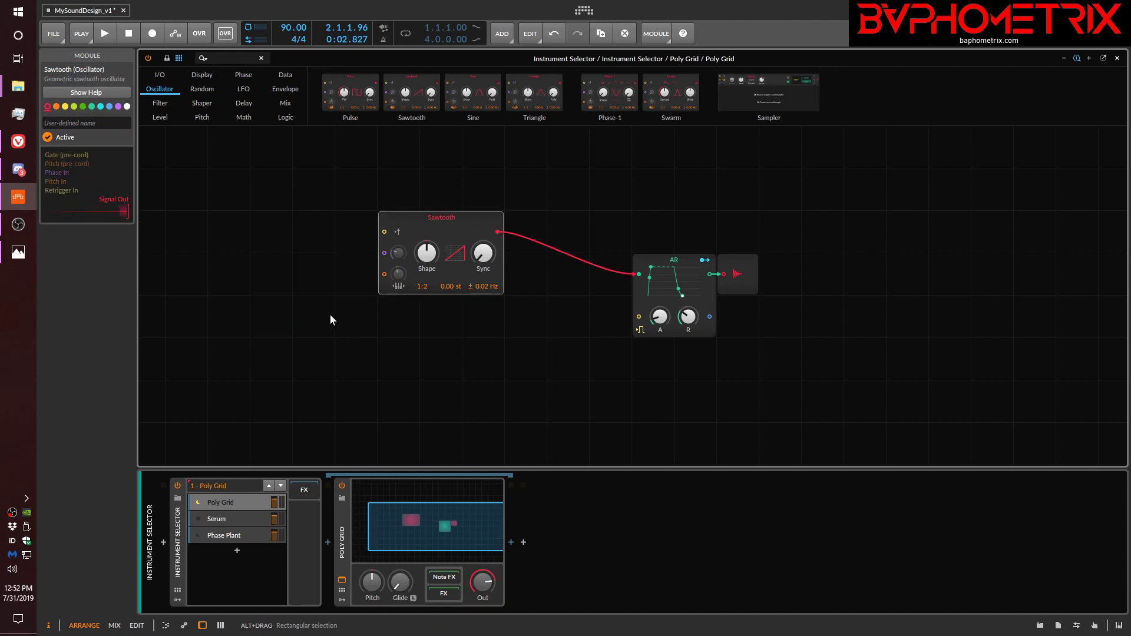
{"action": "left_click", "coordinate": [243, 89]}
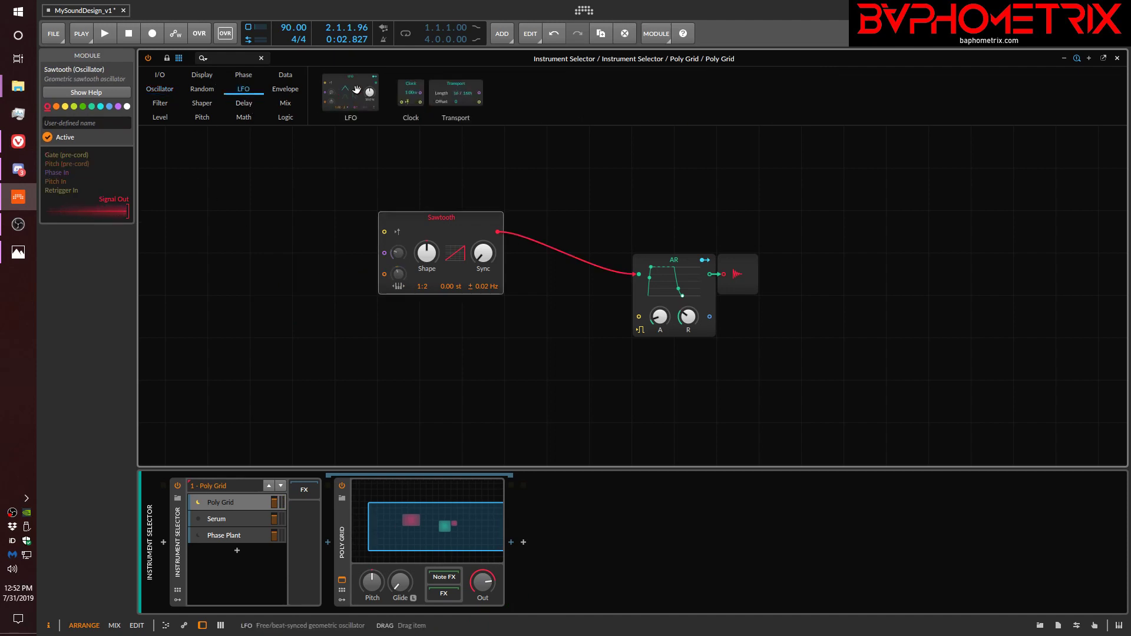
{"action": "left_click_drag", "start_coordinate": [357, 89], "coordinate": [285, 263]}
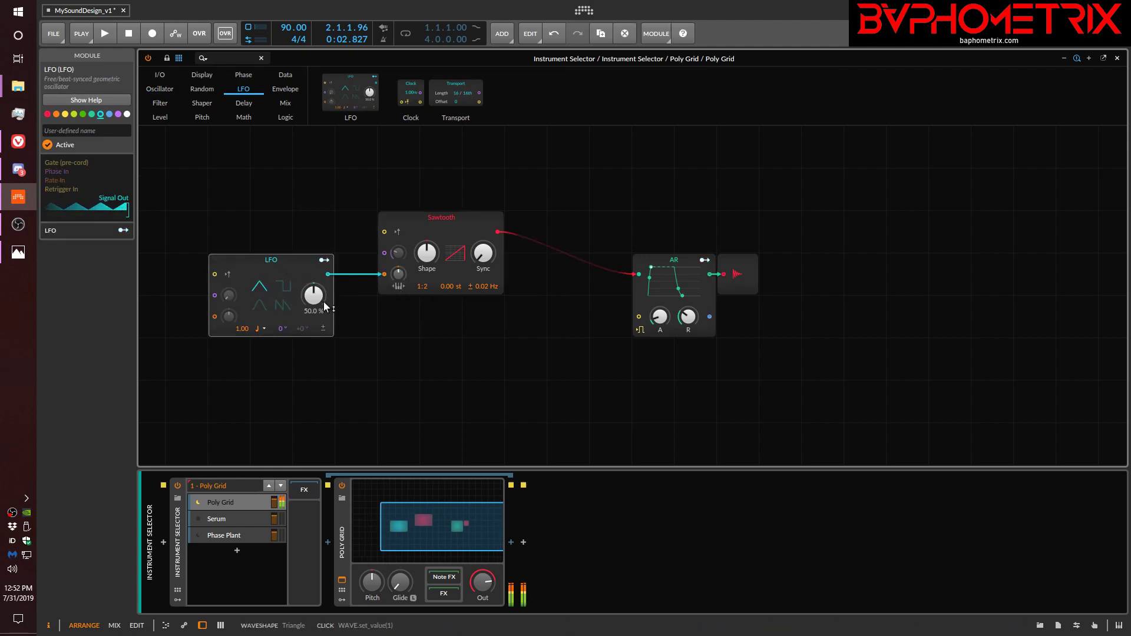
Set the LFO's rate unit to 16th note and the Sawtooth's pitch modulation amount to 2 st.
{"action": "left_click", "coordinate": [263, 329]}
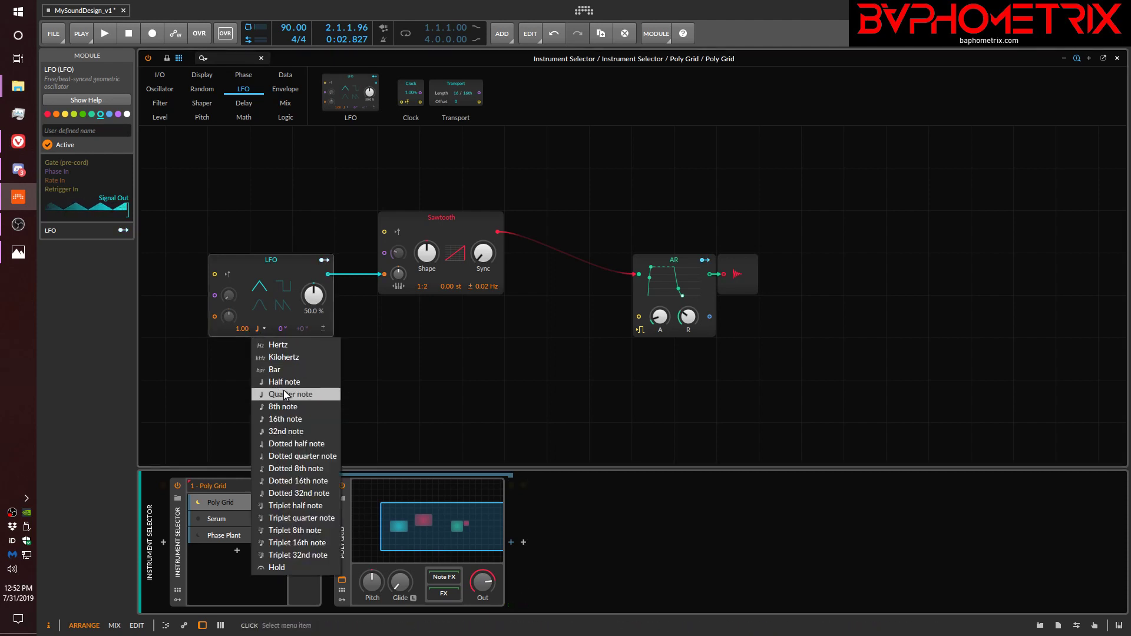
{"action": "left_click", "coordinate": [283, 423]}
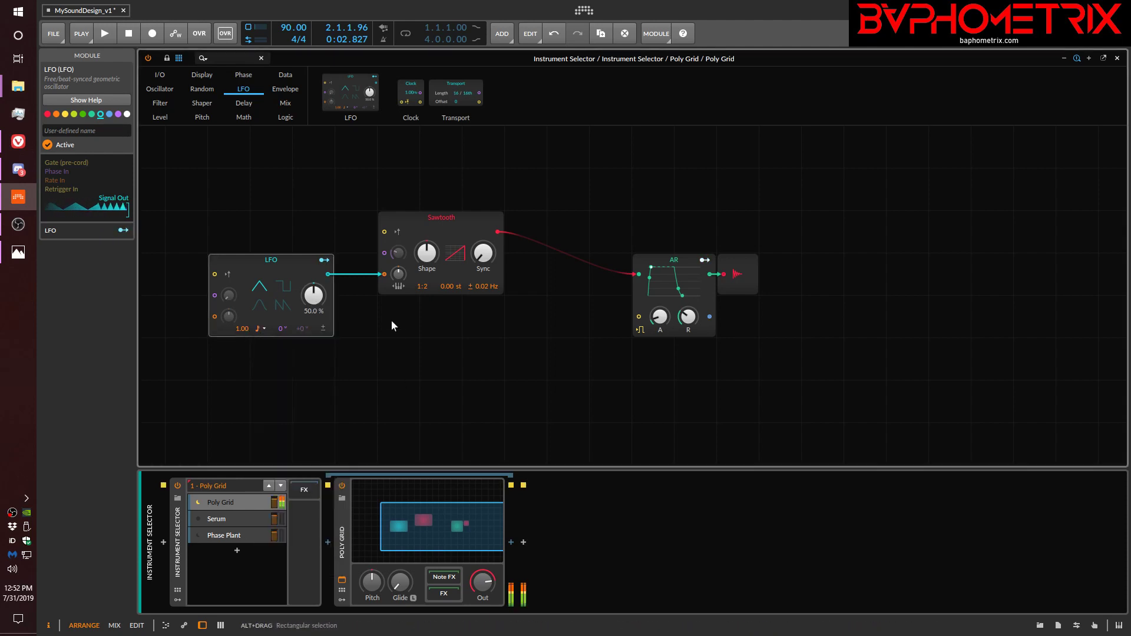
{"action": "left_click_drag", "start_coordinate": [399, 272], "coordinate": [399, 252]}
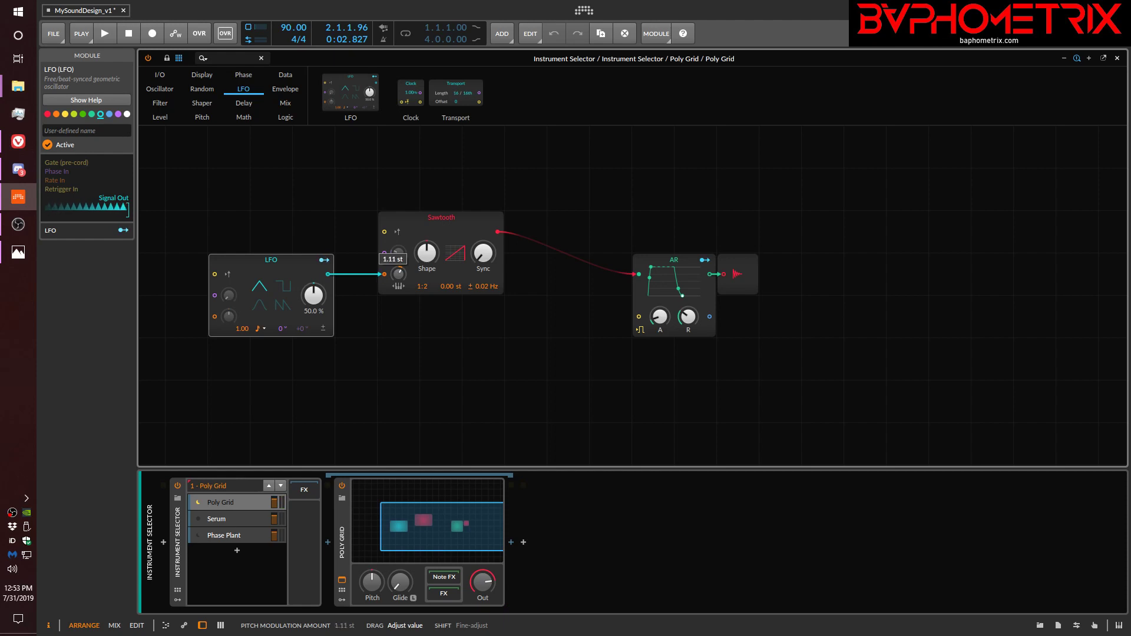
{"action": "left_click_drag", "start_coordinate": [399, 274], "coordinate": [400, 278]}
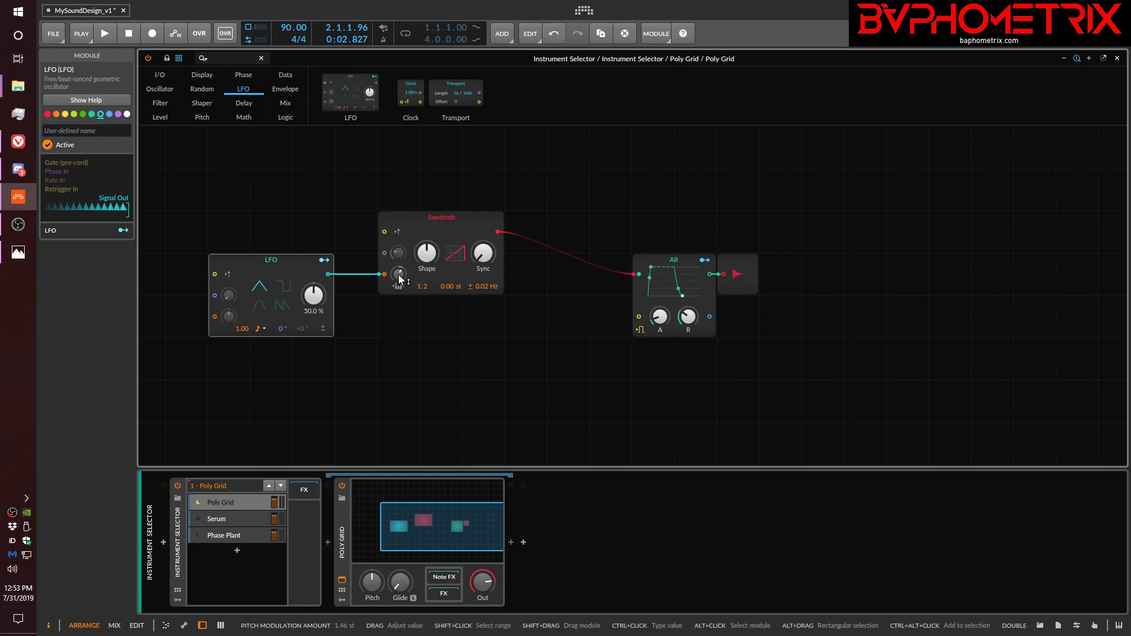
{"action": "left_click", "coordinate": [399, 277], "text": "ctrl"}
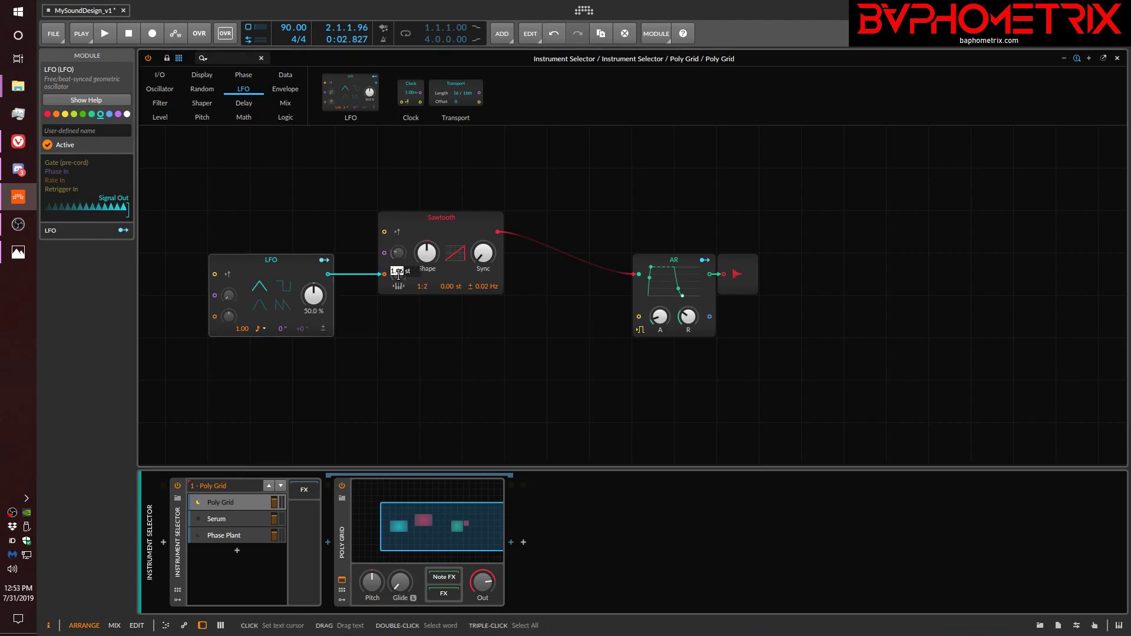
{"action": "type", "text": "2"}
{"action": "key", "text": "Return"}
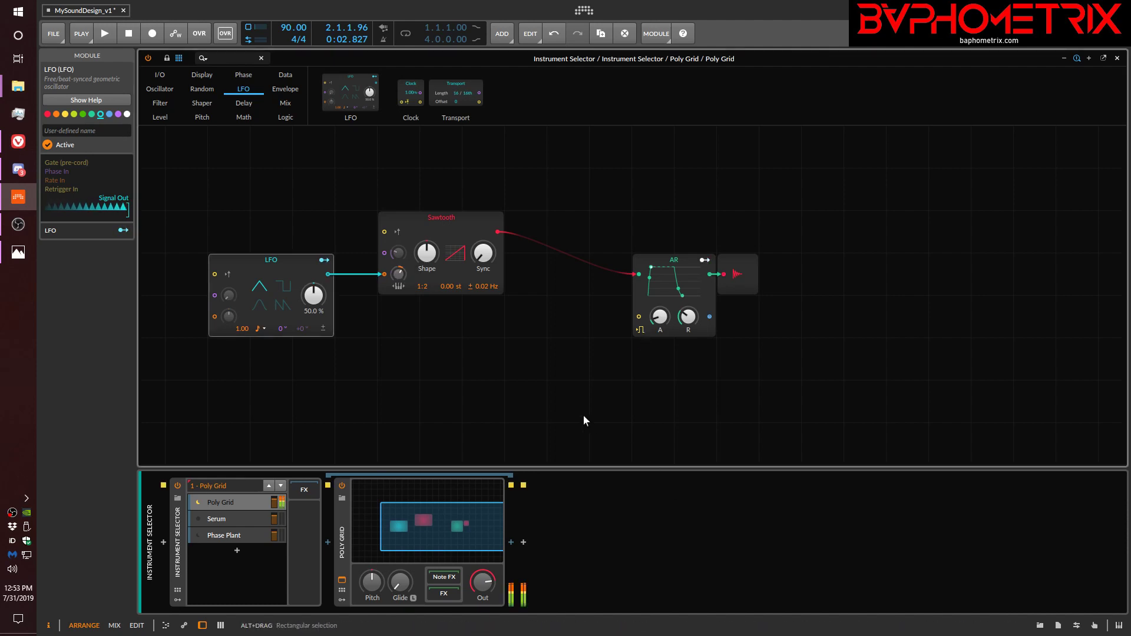
Set the Sawtooth's pitch modulation amount to 12 st, and disconnect the LFO from the pitch input.
{"action": "left_click", "coordinate": [401, 274], "text": "ctrl"}
{"action": "type", "text": "12"}
{"action": "key", "text": "Return"}
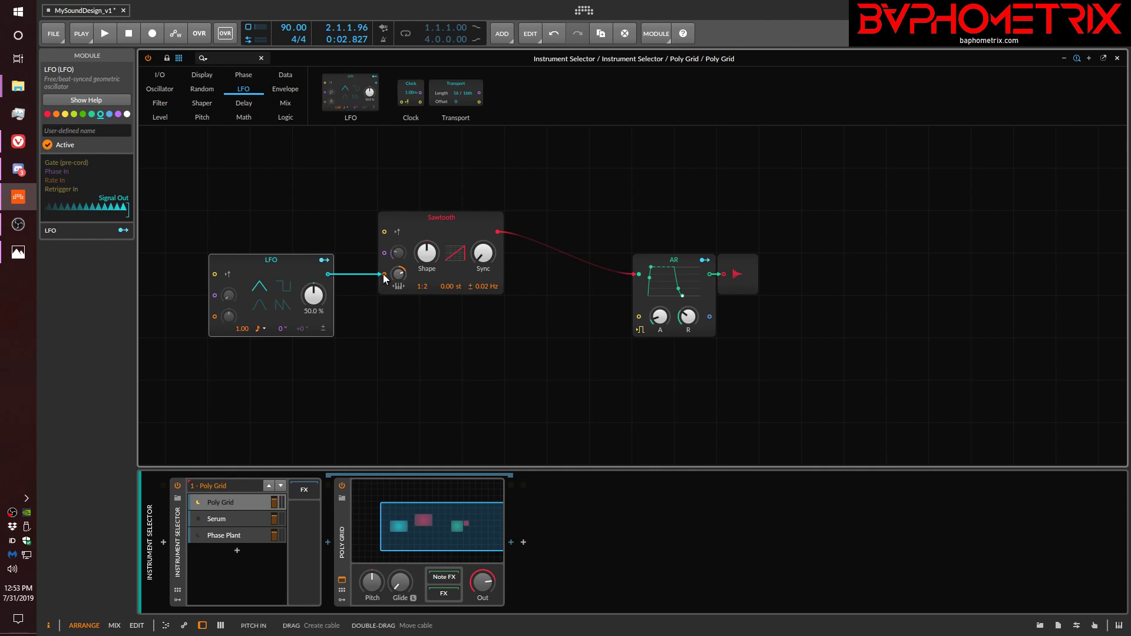
{"action": "left_click_drag", "start_coordinate": [383, 274], "coordinate": [277, 272]}
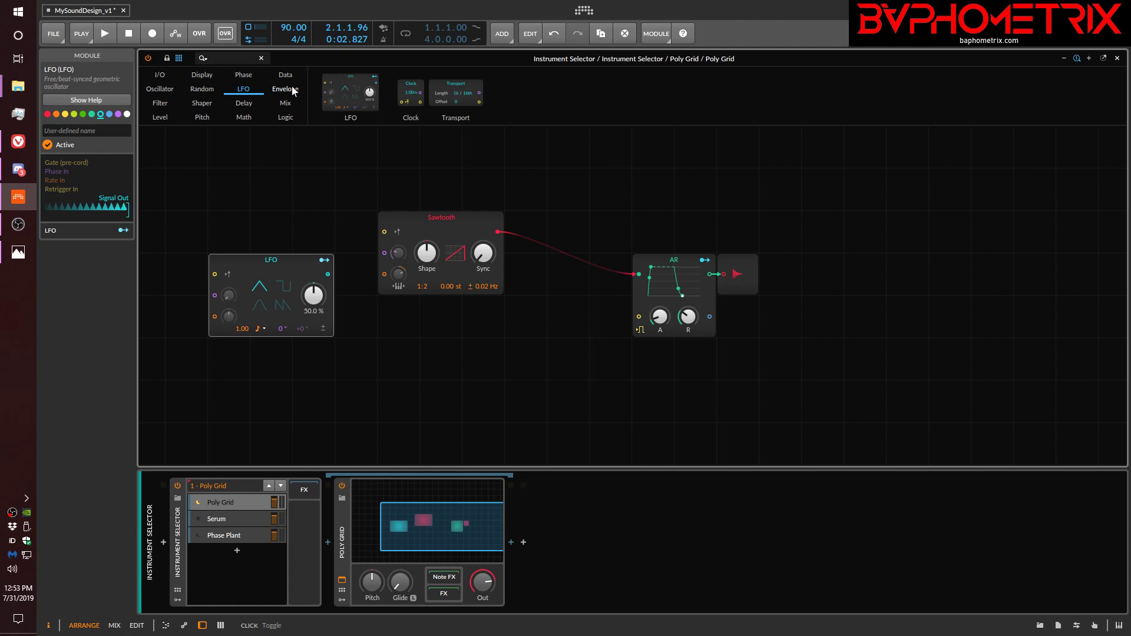
Add a Dice module above the LFO and a Noise module above the Sawtooth.
{"action": "left_click", "coordinate": [157, 84]}
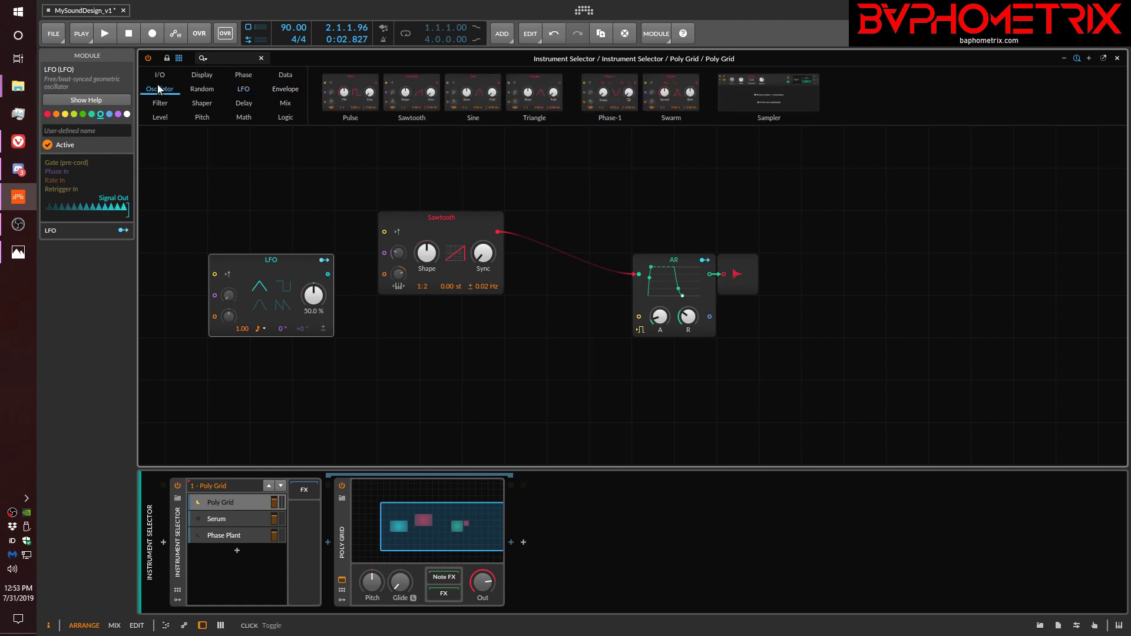
{"action": "left_click", "coordinate": [199, 90]}
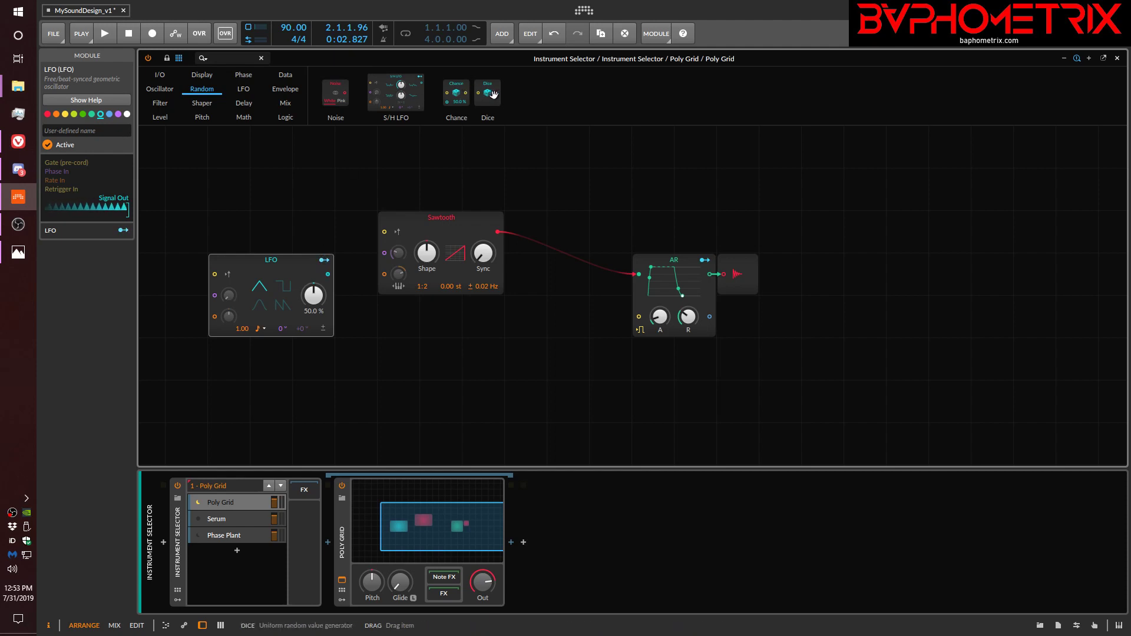
{"action": "left_click_drag", "start_coordinate": [494, 94], "coordinate": [285, 192]}
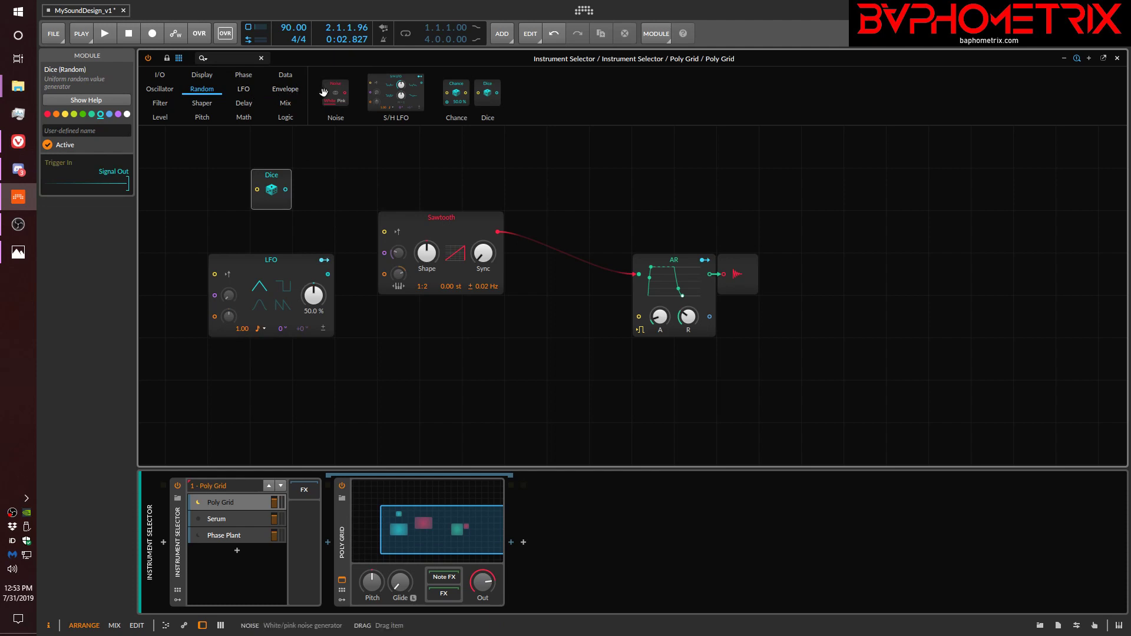
{"action": "left_click_drag", "start_coordinate": [337, 92], "coordinate": [344, 142]}
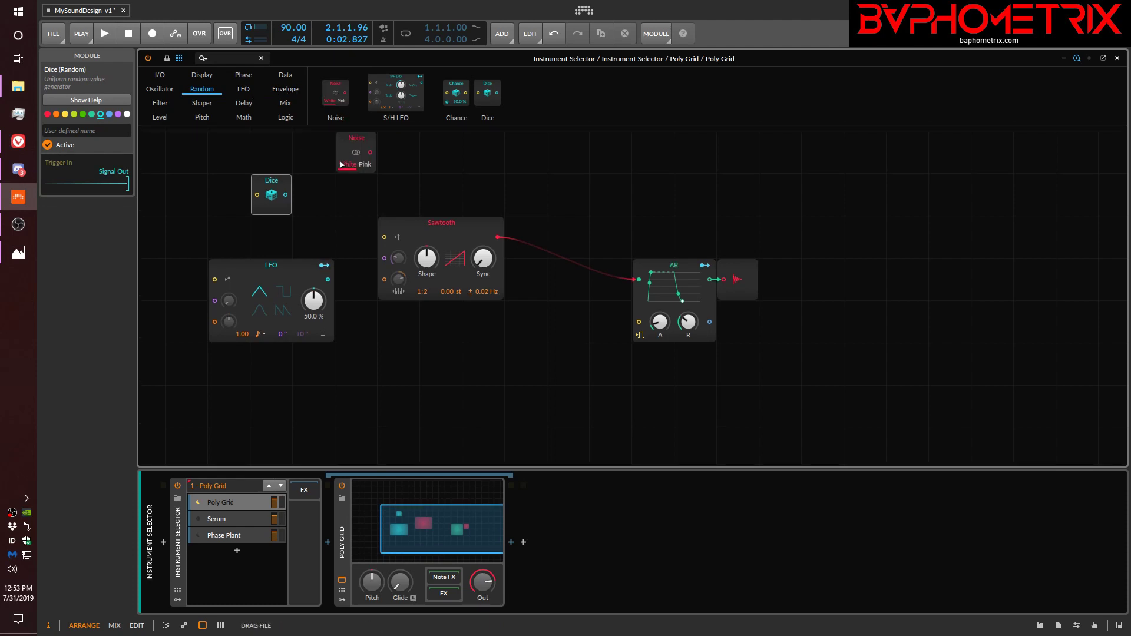
{"action": "left_click", "coordinate": [341, 164]}
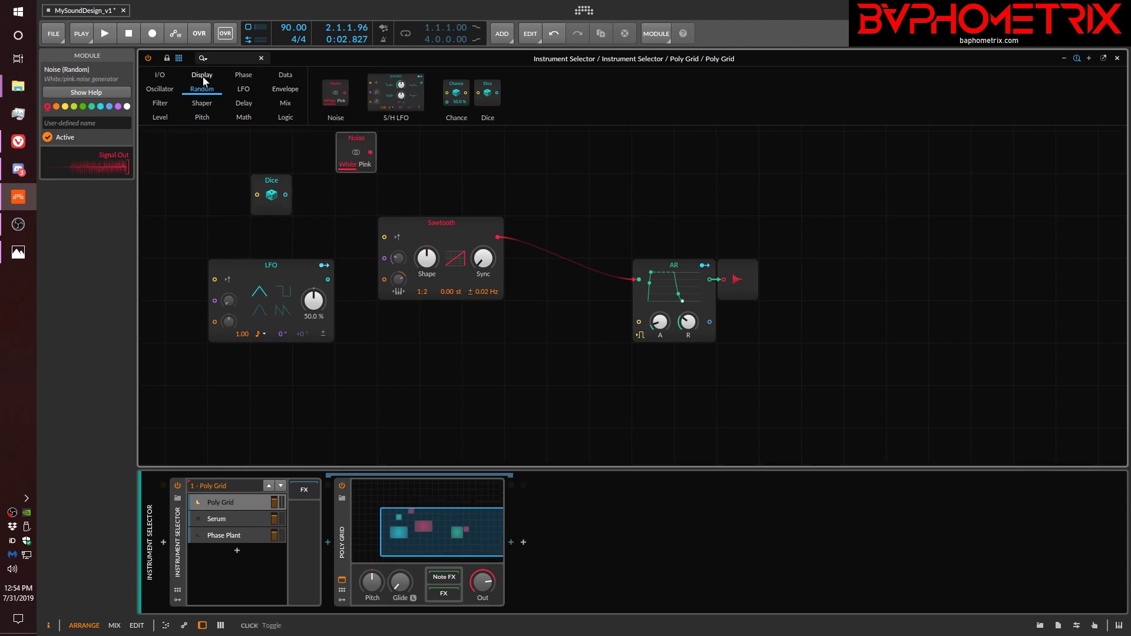
Attach a Modulator Out module to the Noise output and map it to the Sawtooth's Shape with an amount of 0.160.
{"action": "left_click", "coordinate": [161, 74]}
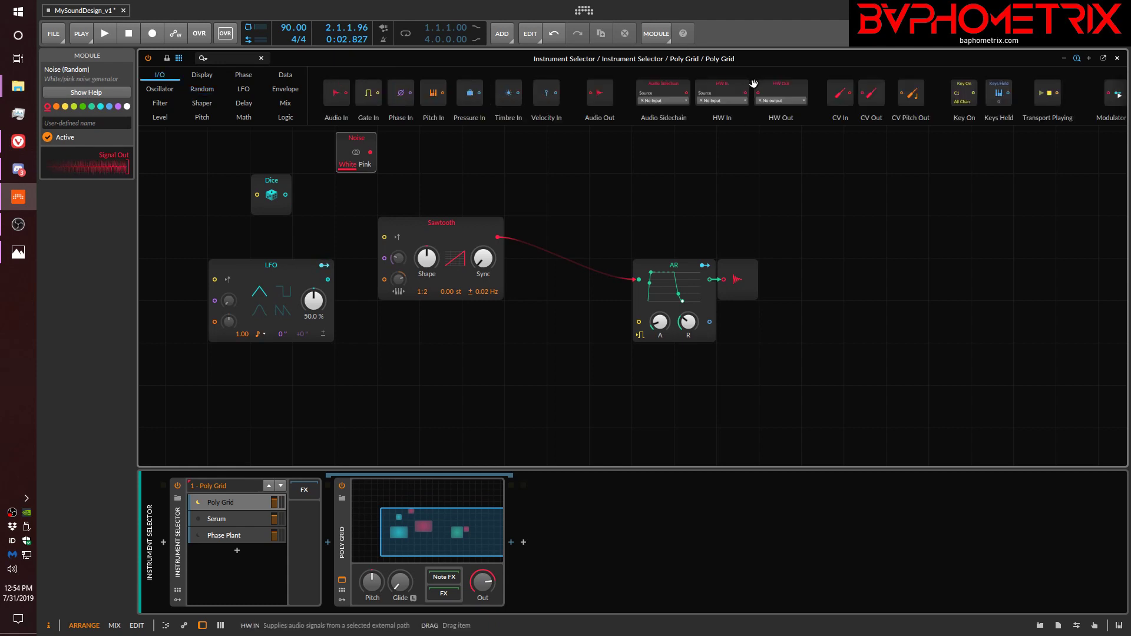
{"action": "scroll", "coordinate": [765, 111], "scroll_direction": "down", "scroll_amount": 1}
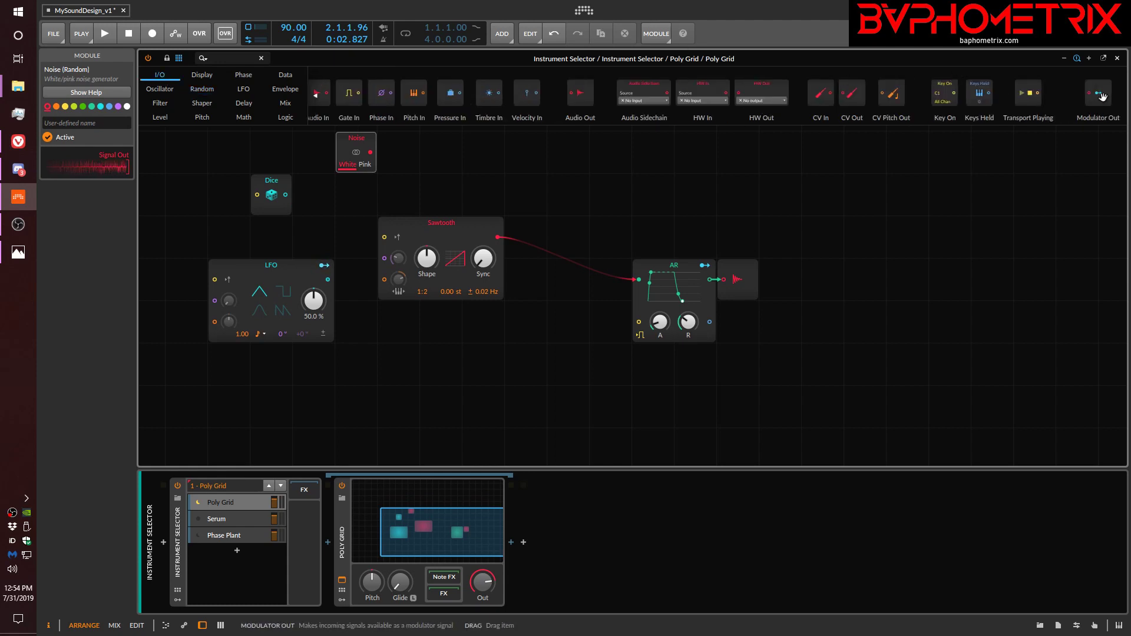
{"action": "left_click_drag", "start_coordinate": [1110, 92], "coordinate": [366, 154]}
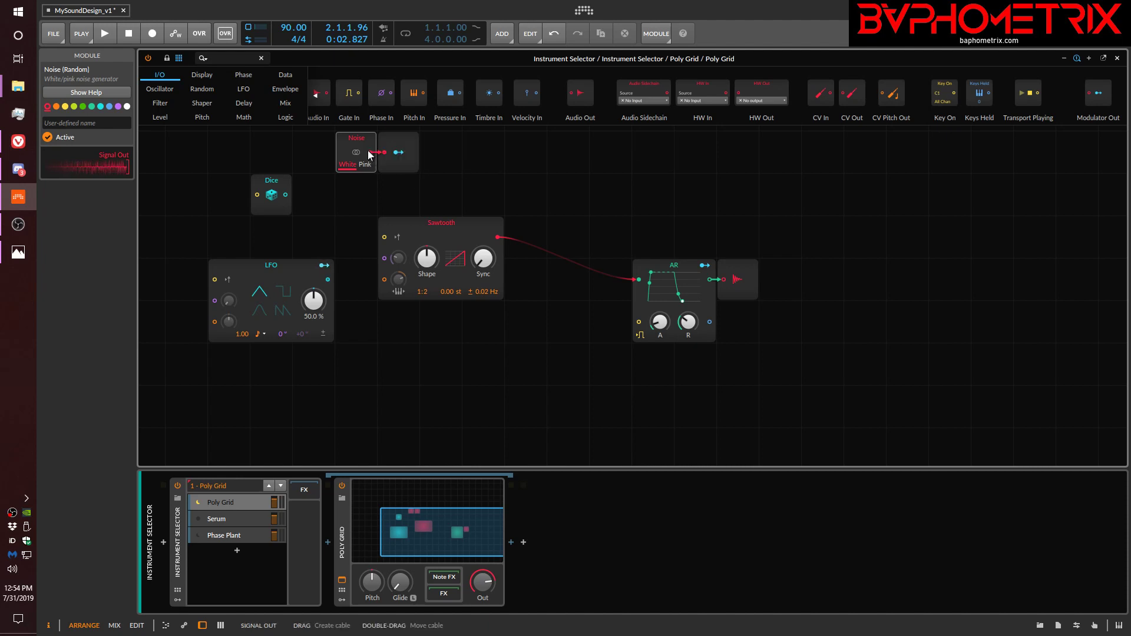
{"action": "left_click", "coordinate": [399, 153]}
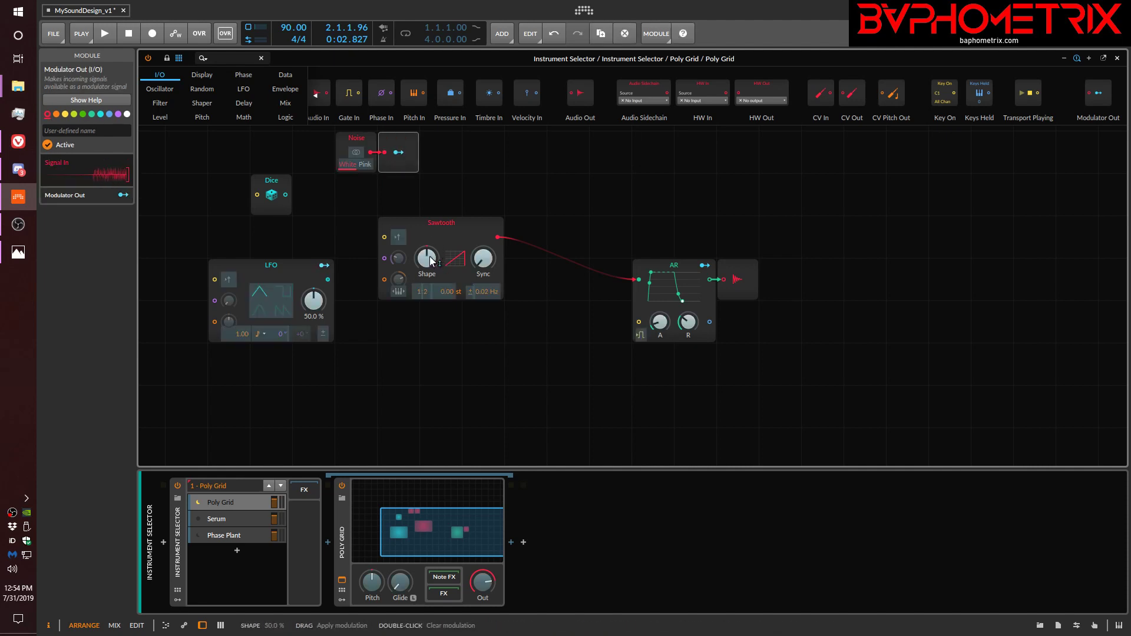
{"action": "left_click_drag", "start_coordinate": [433, 258], "coordinate": [429, 236]}
{"action": "left_click", "coordinate": [399, 153]}
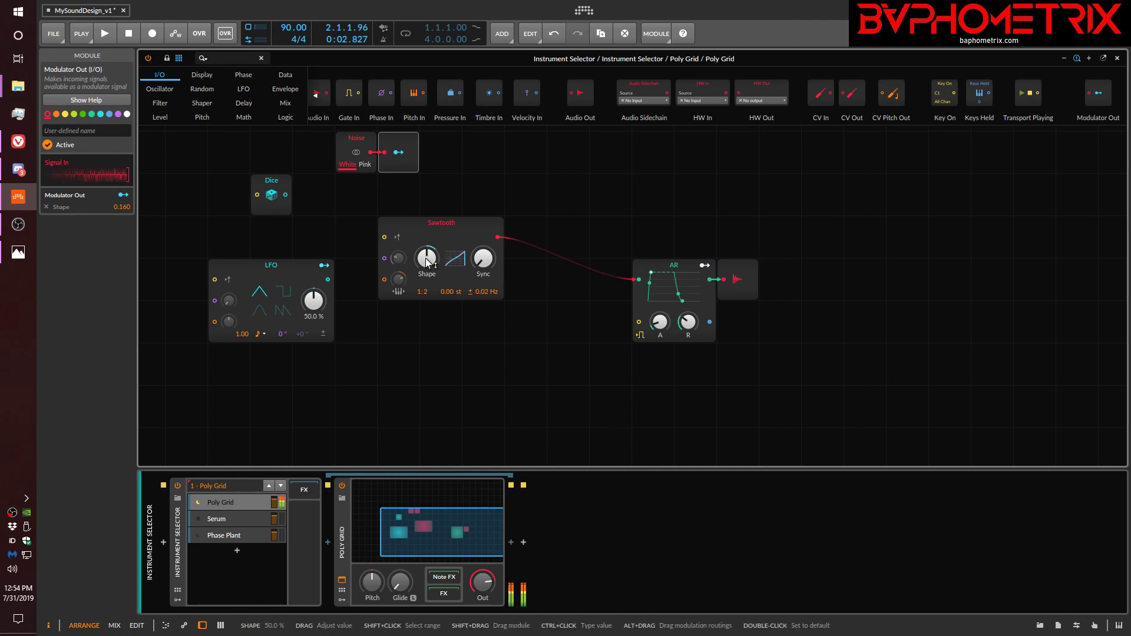
Adjust the Sawtooth's Shape and raise its Sync, and increase the Modulator Out's amount on Shape to 0.470.
{"action": "left_click_drag", "start_coordinate": [426, 258], "coordinate": [426, 295]}
{"action": "left_click_drag", "start_coordinate": [483, 258], "coordinate": [483, 239]}
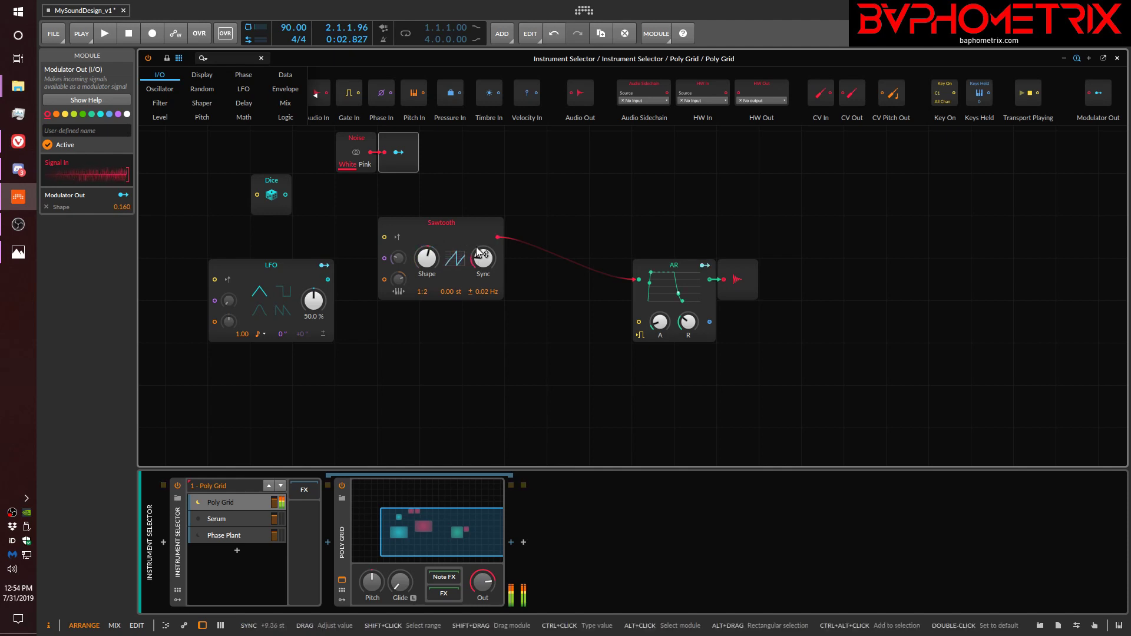
{"action": "left_click", "coordinate": [403, 154]}
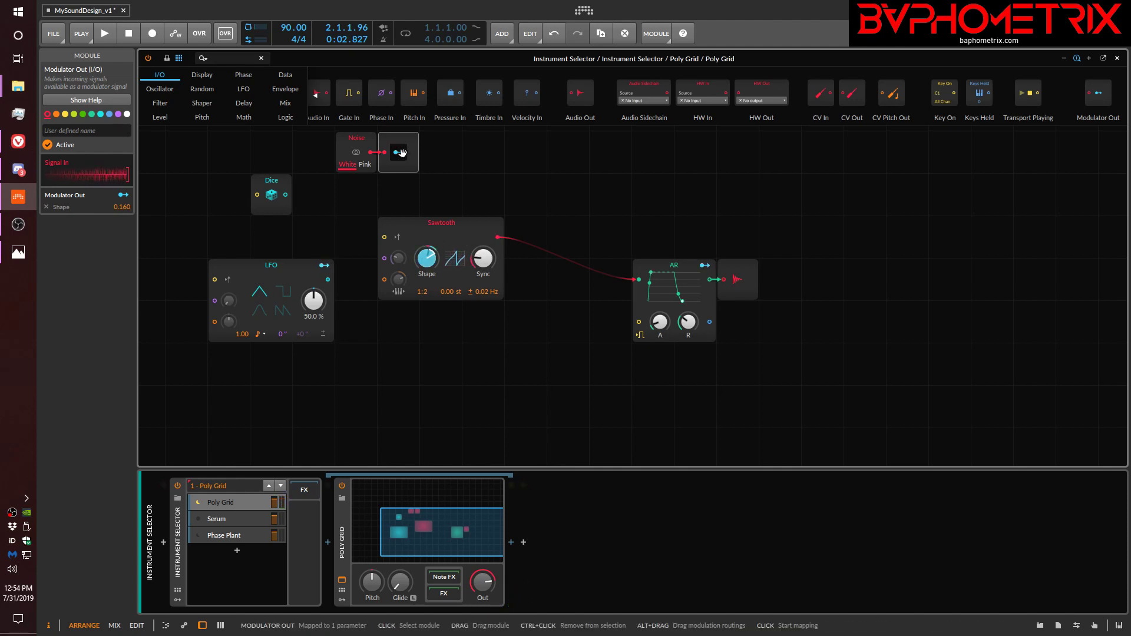
{"action": "left_click_drag", "start_coordinate": [427, 258], "coordinate": [427, 230]}
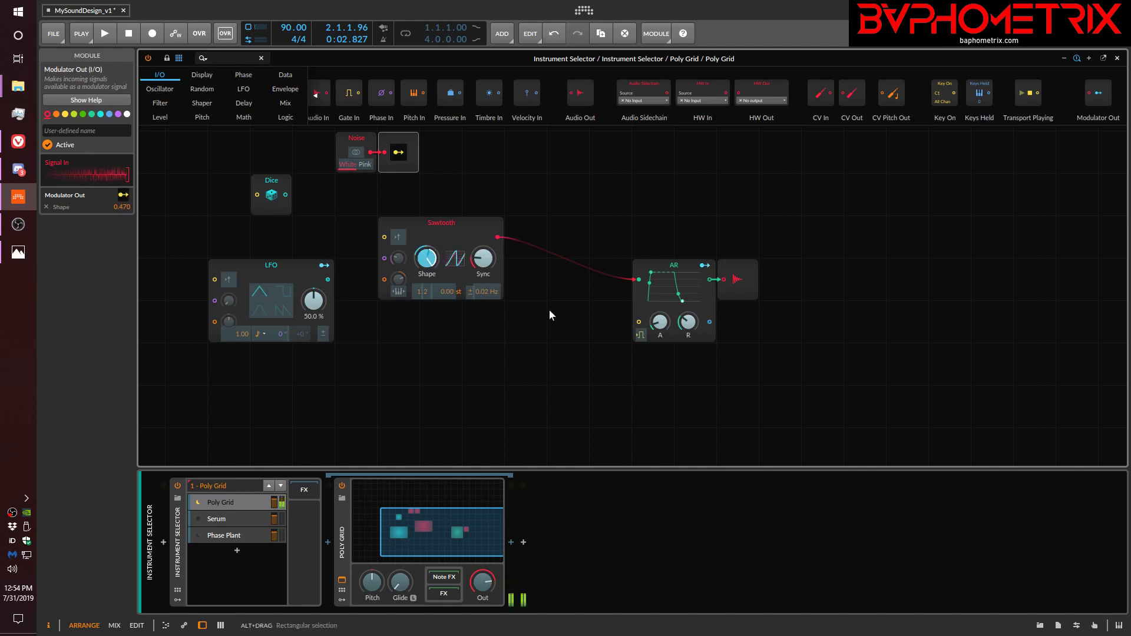
Remove the Modulator Out's Shape mapping and map the LFO to the Sawtooth's Shape at -0.370, Sync at 11.28 and Pitch at 0.200.
{"action": "left_click", "coordinate": [398, 152]}
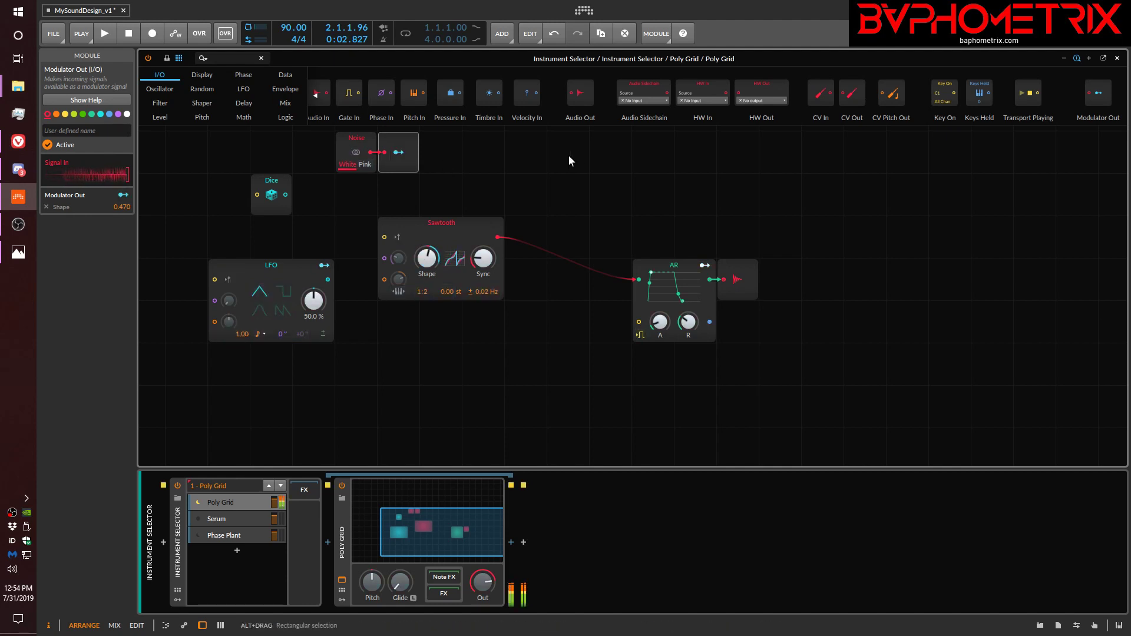
{"action": "left_click", "coordinate": [47, 207]}
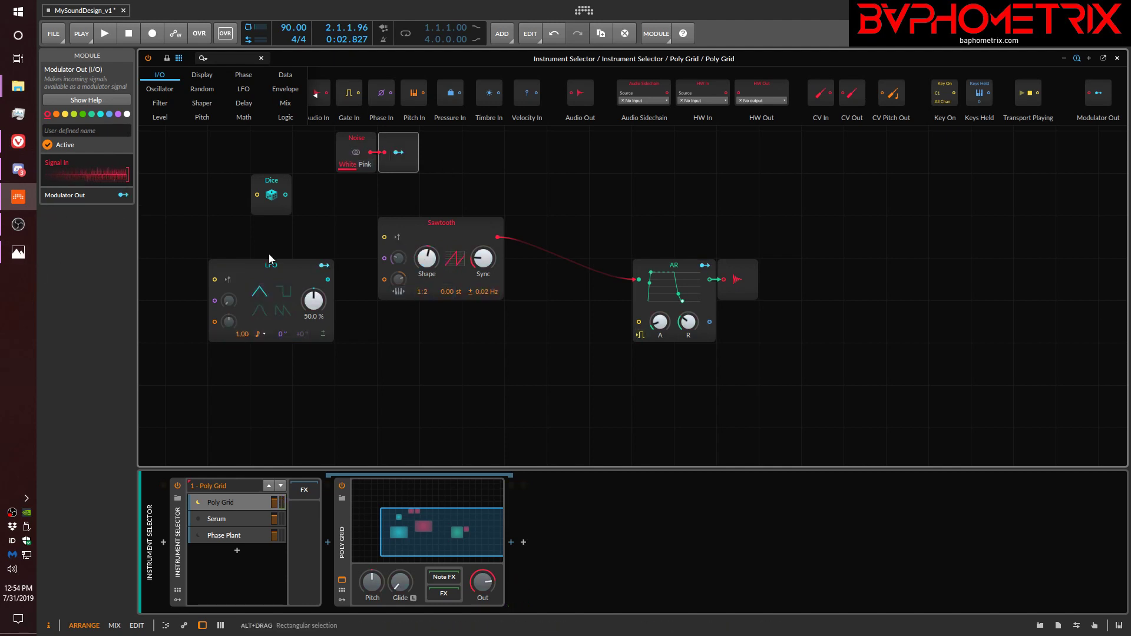
{"action": "left_click", "coordinate": [323, 265]}
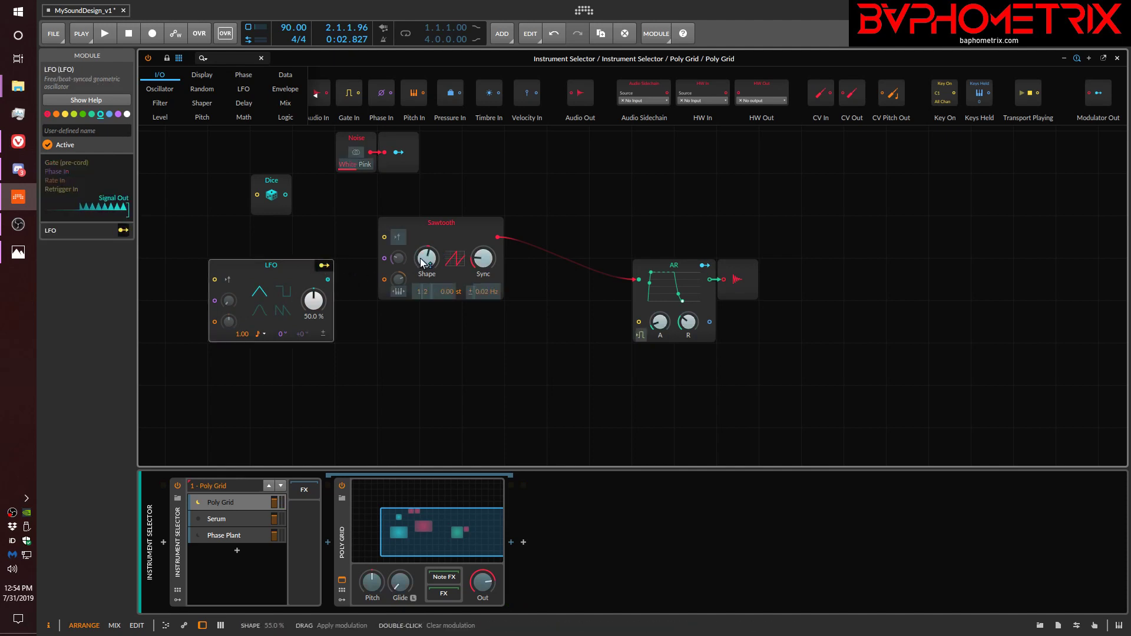
{"action": "left_click_drag", "start_coordinate": [423, 262], "coordinate": [423, 286]}
{"action": "left_click_drag", "start_coordinate": [483, 258], "coordinate": [483, 245]}
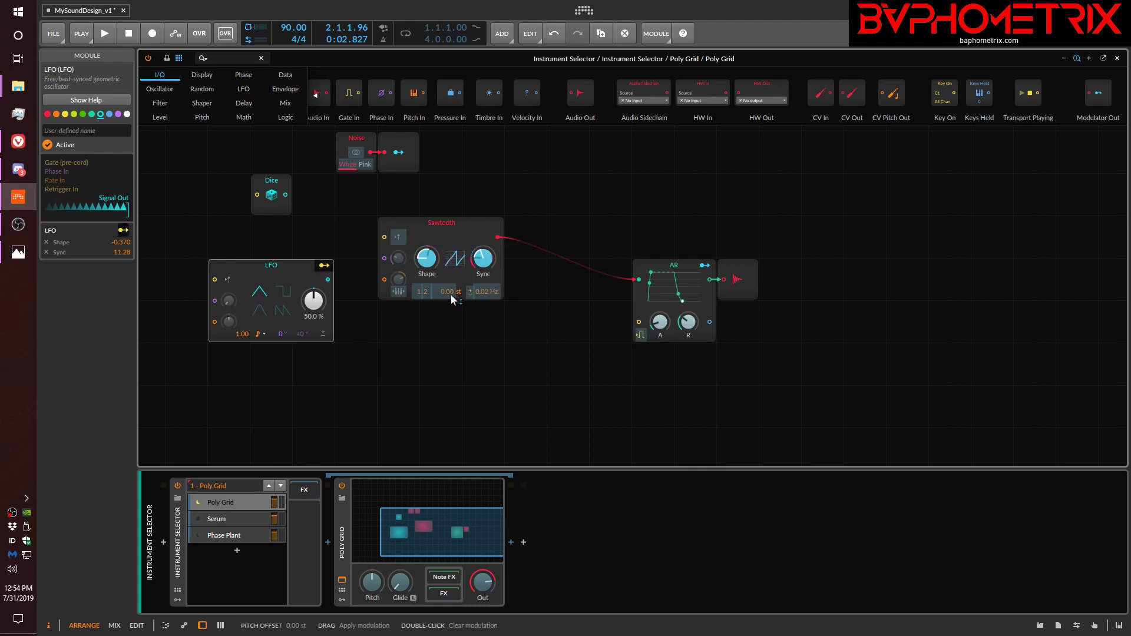
{"action": "left_click_drag", "start_coordinate": [450, 292], "coordinate": [450, 290]}
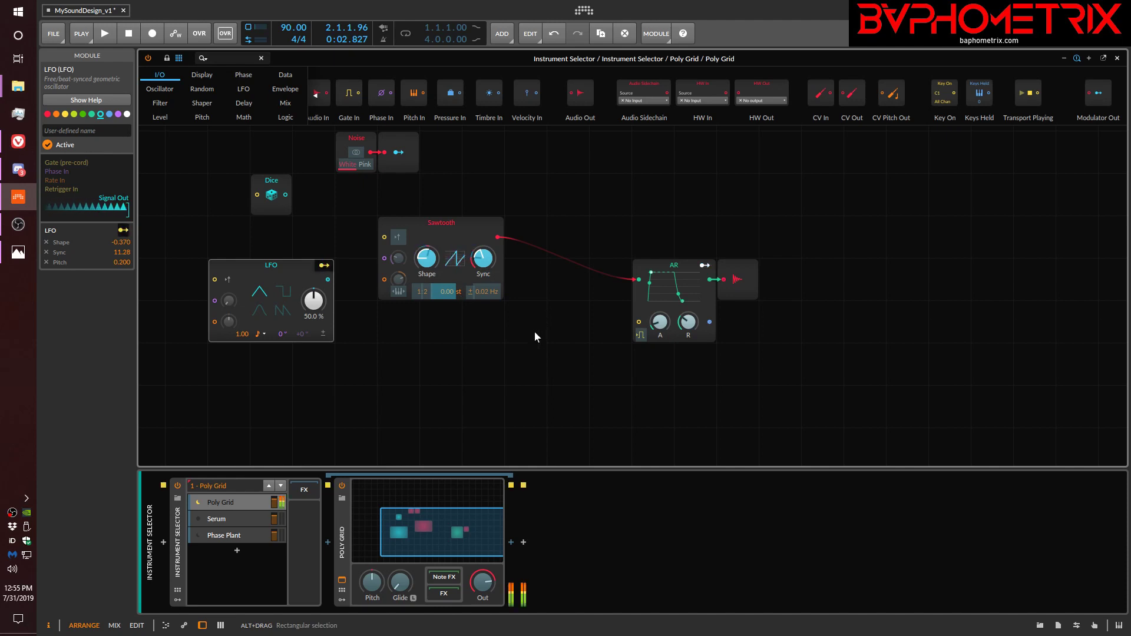
{"action": "left_click", "coordinate": [324, 266]}
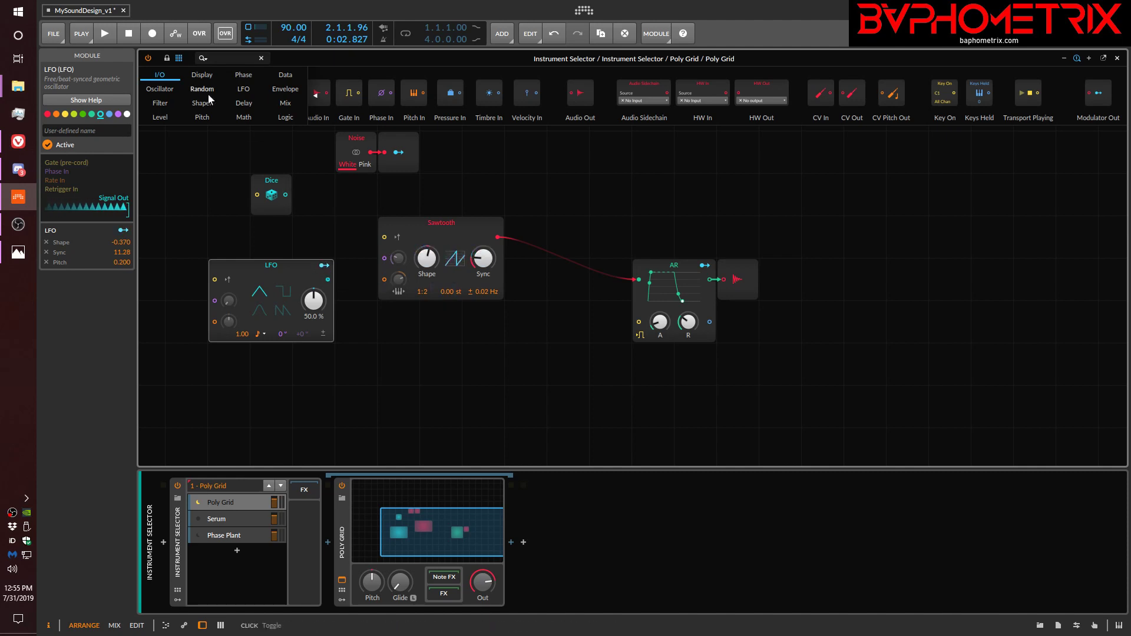
Add an ADSR envelope module above the AR module and set its decay to 1.58 s.
{"action": "left_click", "coordinate": [276, 91]}
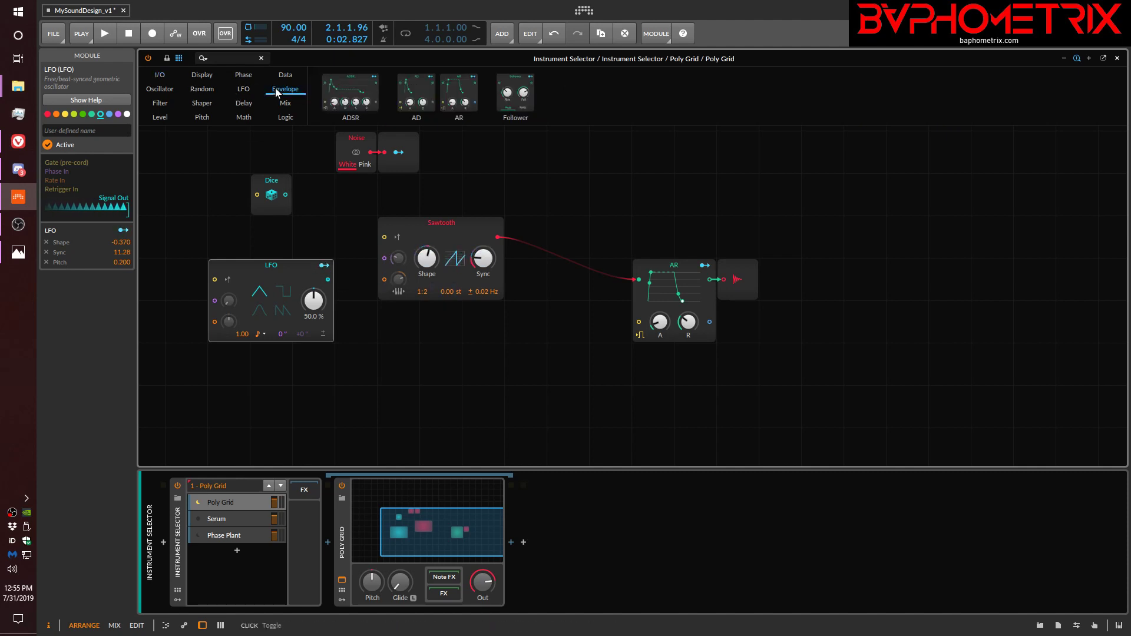
{"action": "left_click_drag", "start_coordinate": [364, 96], "coordinate": [620, 140]}
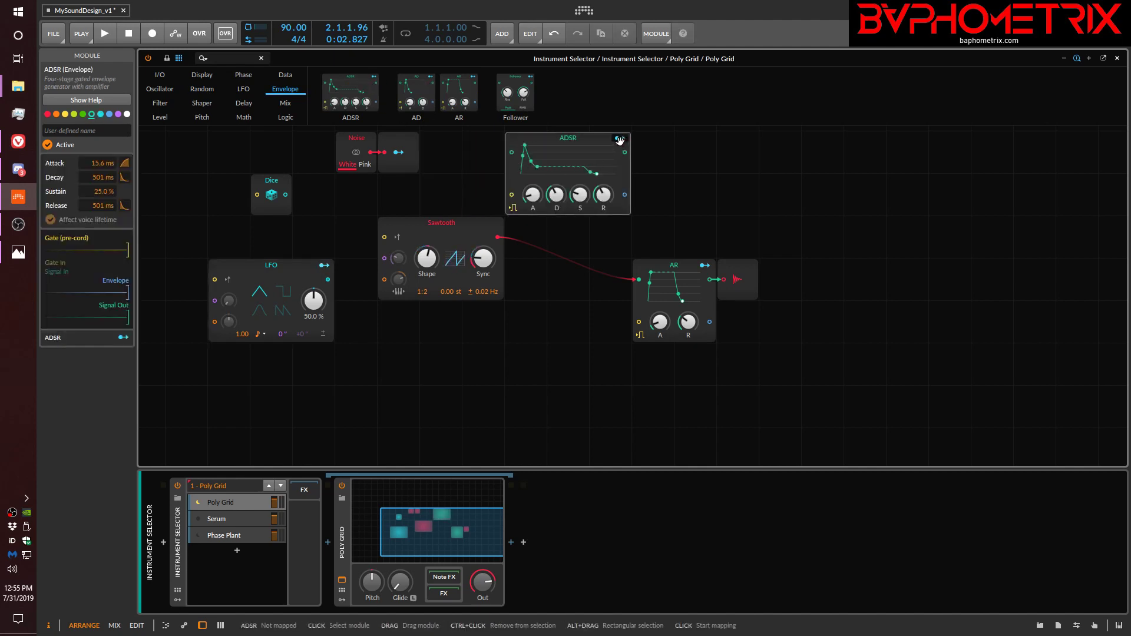
{"action": "left_click_drag", "start_coordinate": [558, 200], "coordinate": [558, 180]}
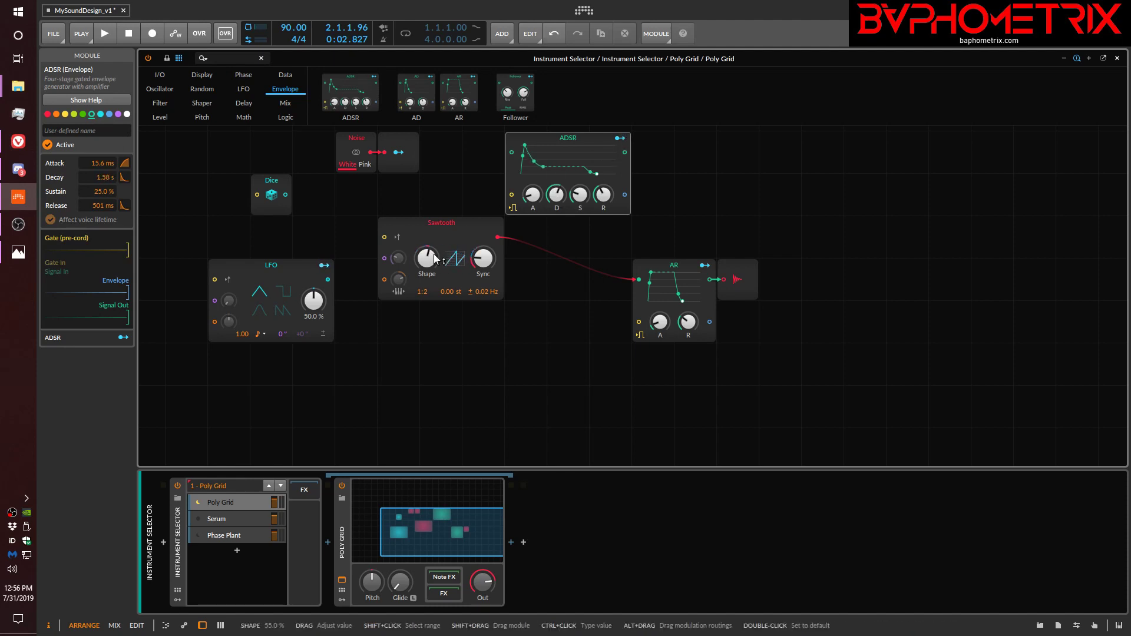
Map the ADSR envelope to the Sawtooth's Detune with an amount of 1.350.
{"action": "left_click", "coordinate": [619, 140]}
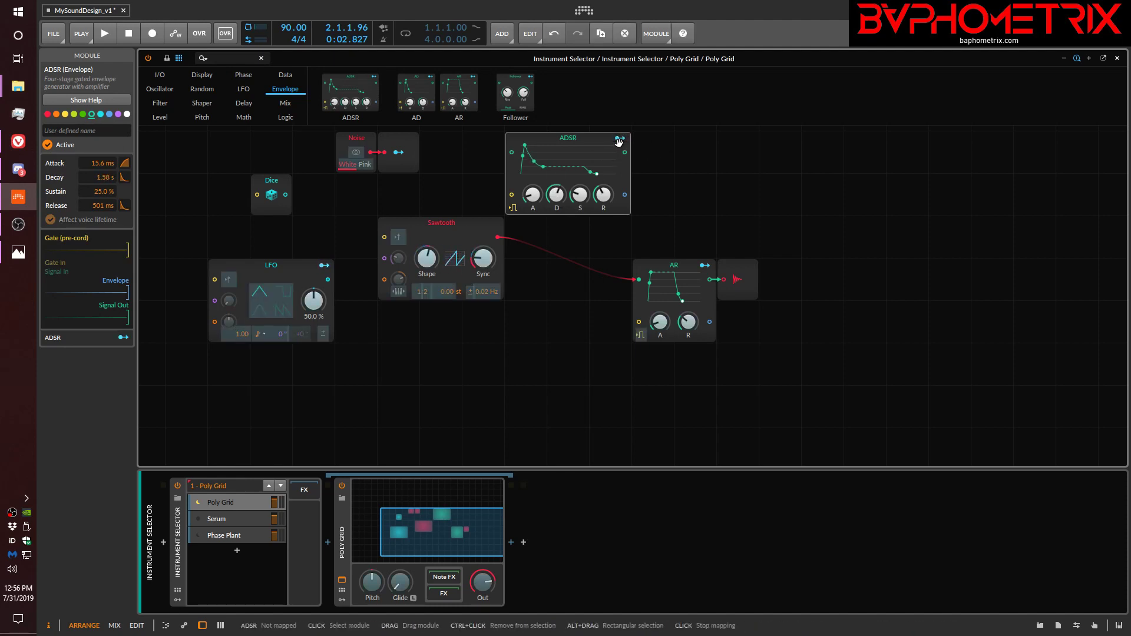
{"action": "scroll", "coordinate": [506, 259], "scroll_direction": "down", "scroll_amount": 2}
{"action": "mouse_move", "coordinate": [489, 249]}
{"action": "left_mouse_down"}
{"action": "mouse_move", "coordinate": [488, 230]}
{"action": "mouse_move", "coordinate": [489, 249]}
{"action": "left_mouse_up"}
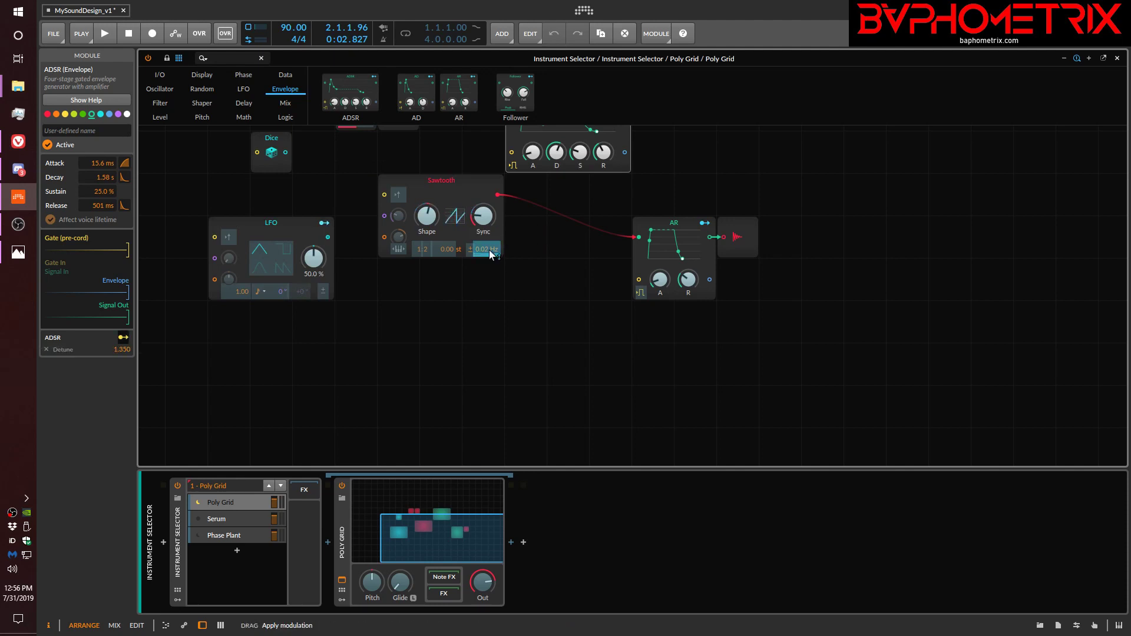
{"action": "left_click", "coordinate": [513, 278]}
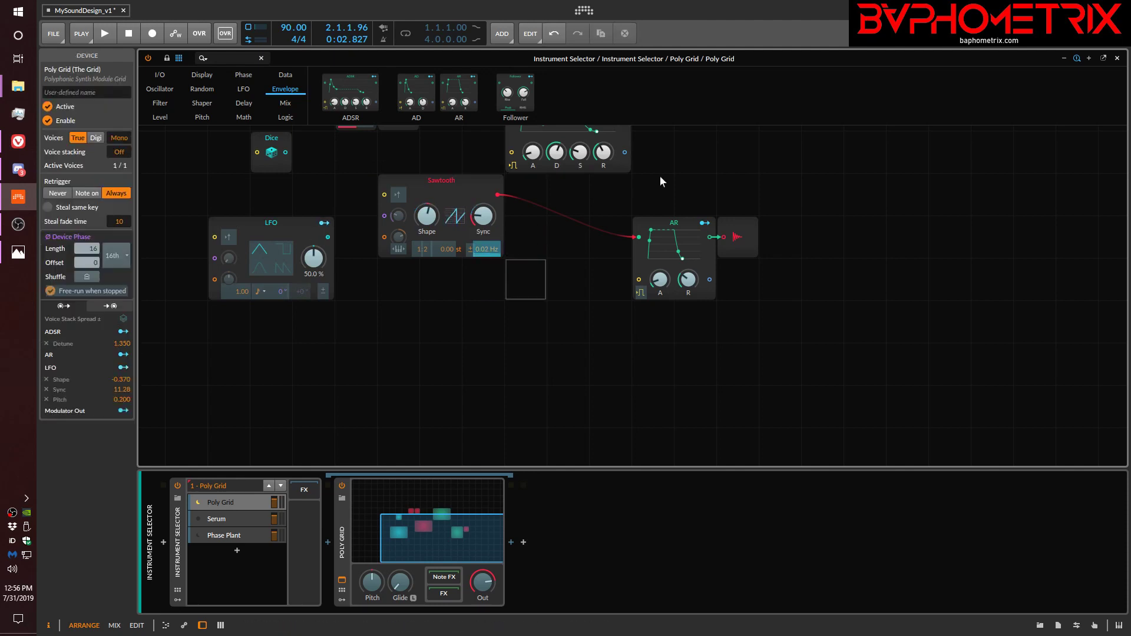
{"action": "scroll", "coordinate": [717, 187], "scroll_direction": "up", "scroll_amount": 4}
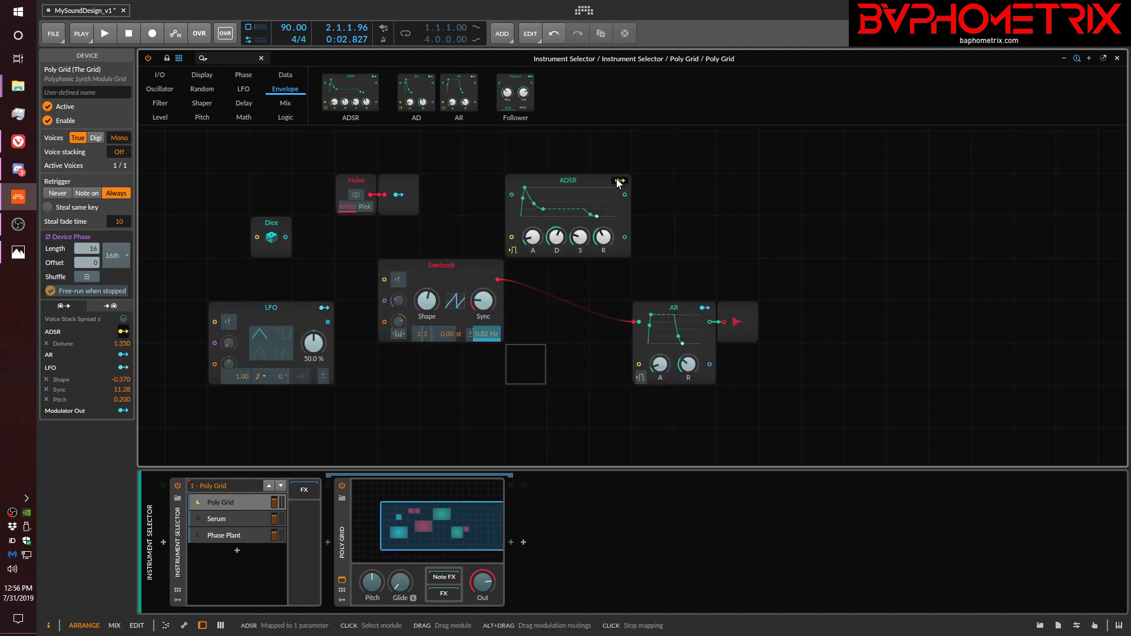
{"action": "left_click", "coordinate": [548, 210]}
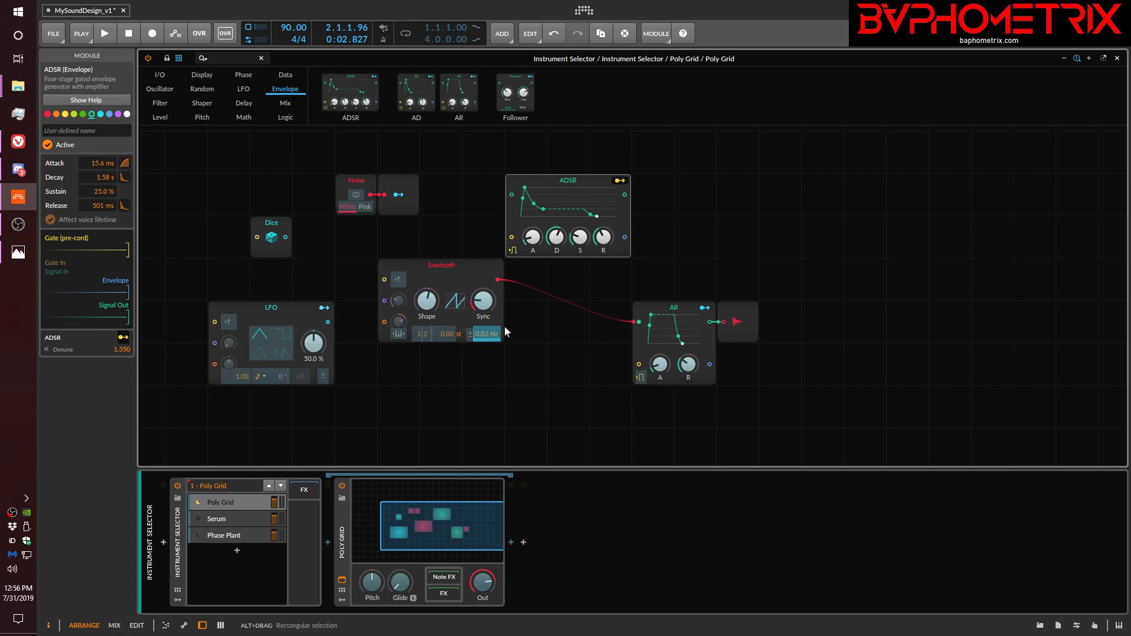
{"action": "left_click", "coordinate": [620, 181]}
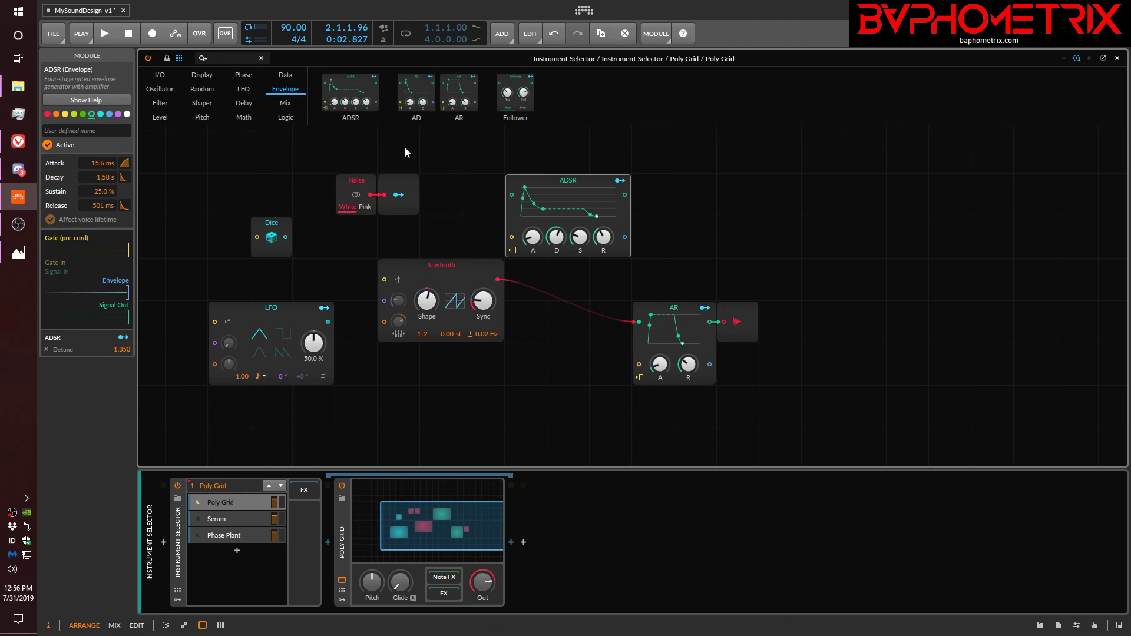
Add a Value module beside the ADSR and attach a Modulator Out module to its output.
{"action": "left_click", "coordinate": [157, 74]}
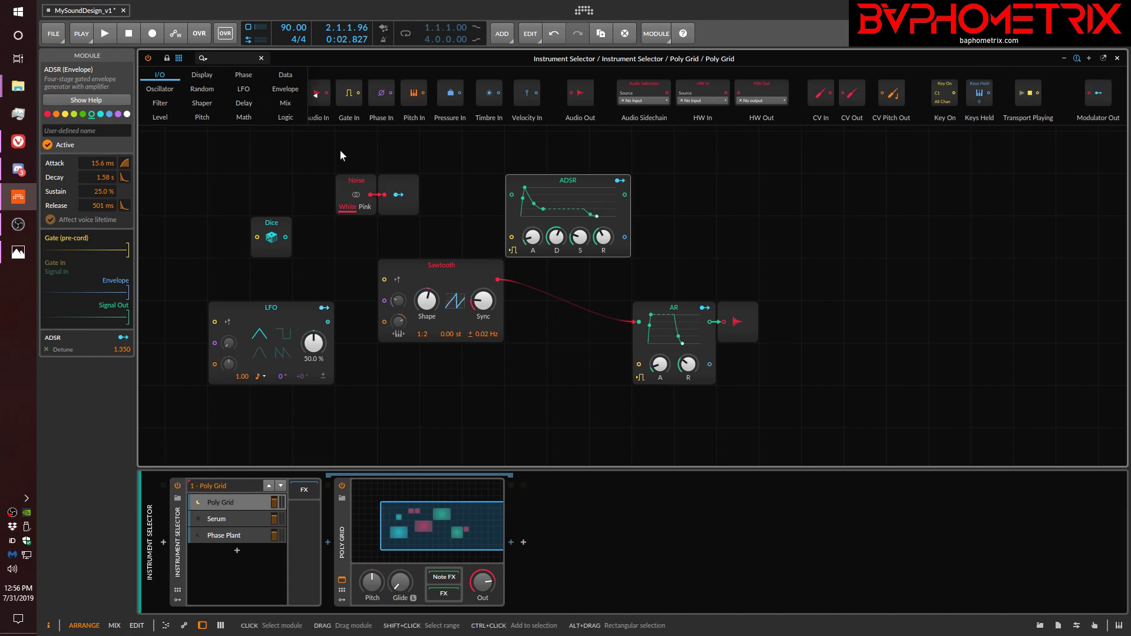
{"action": "left_click", "coordinate": [161, 117]}
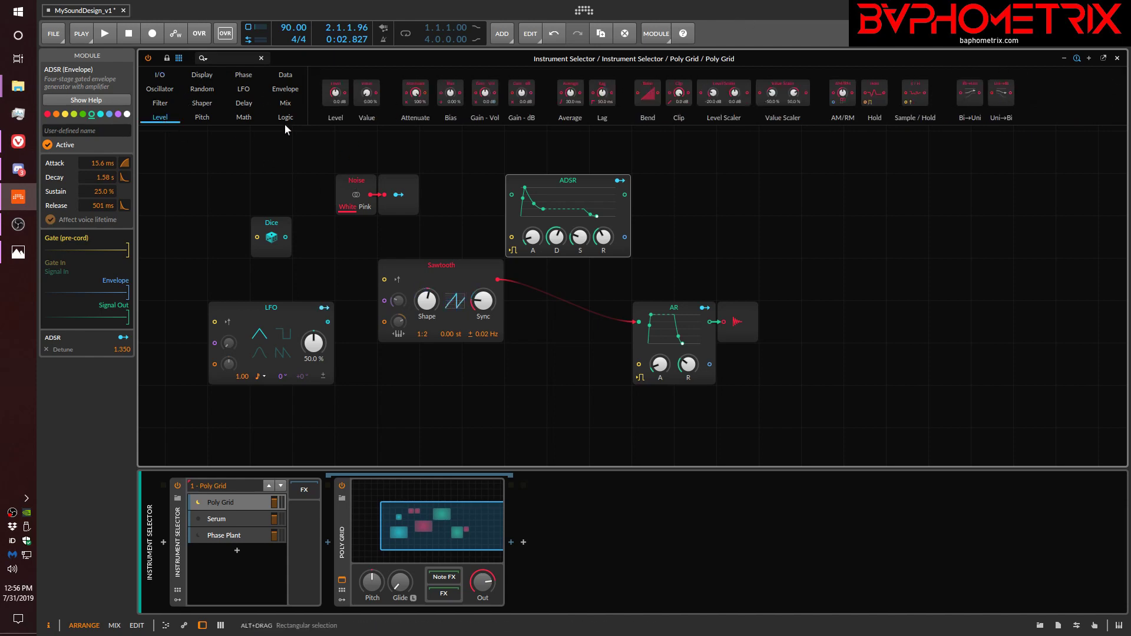
{"action": "left_click_drag", "start_coordinate": [367, 95], "coordinate": [822, 191]}
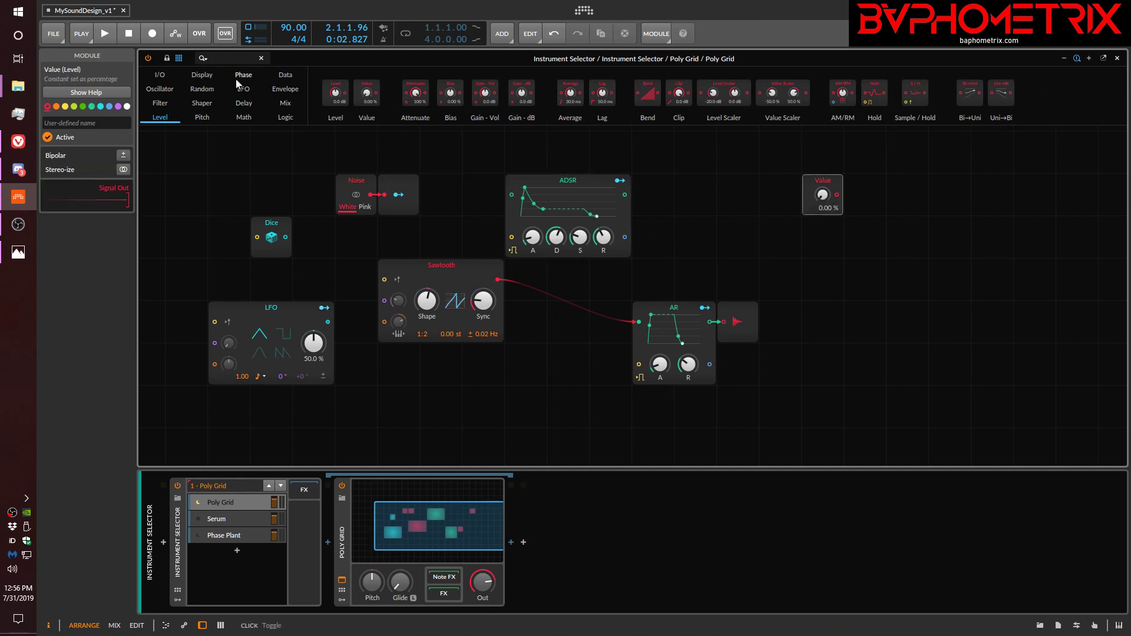
{"action": "left_click", "coordinate": [159, 74]}
{"action": "scroll", "coordinate": [942, 103], "scroll_direction": "down", "scroll_amount": 1}
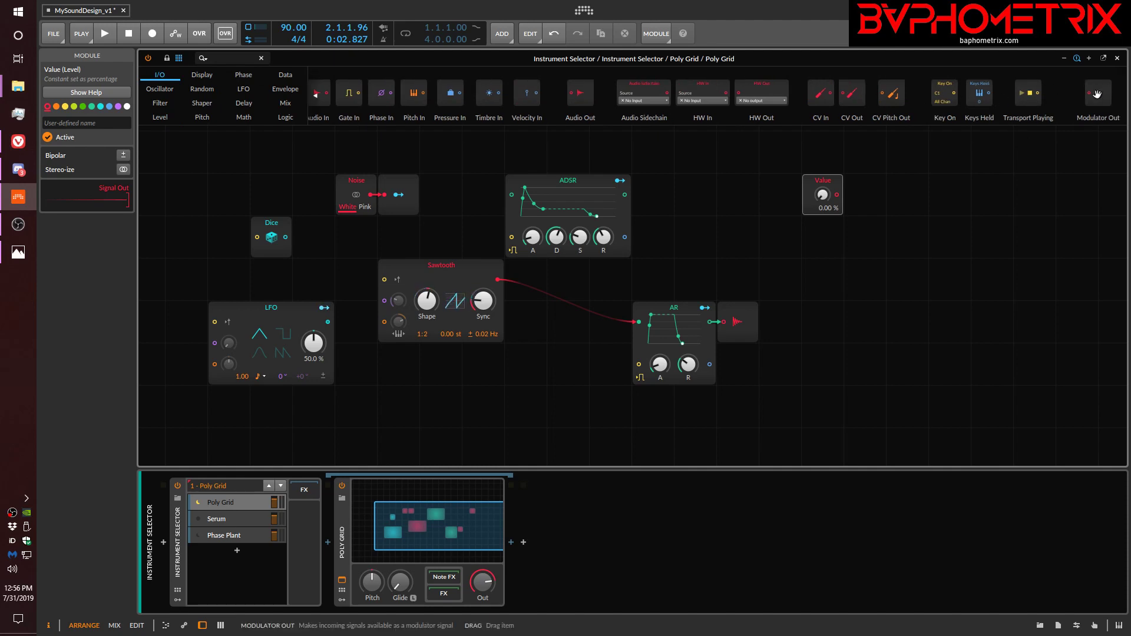
{"action": "left_click_drag", "start_coordinate": [1096, 94], "coordinate": [821, 196]}
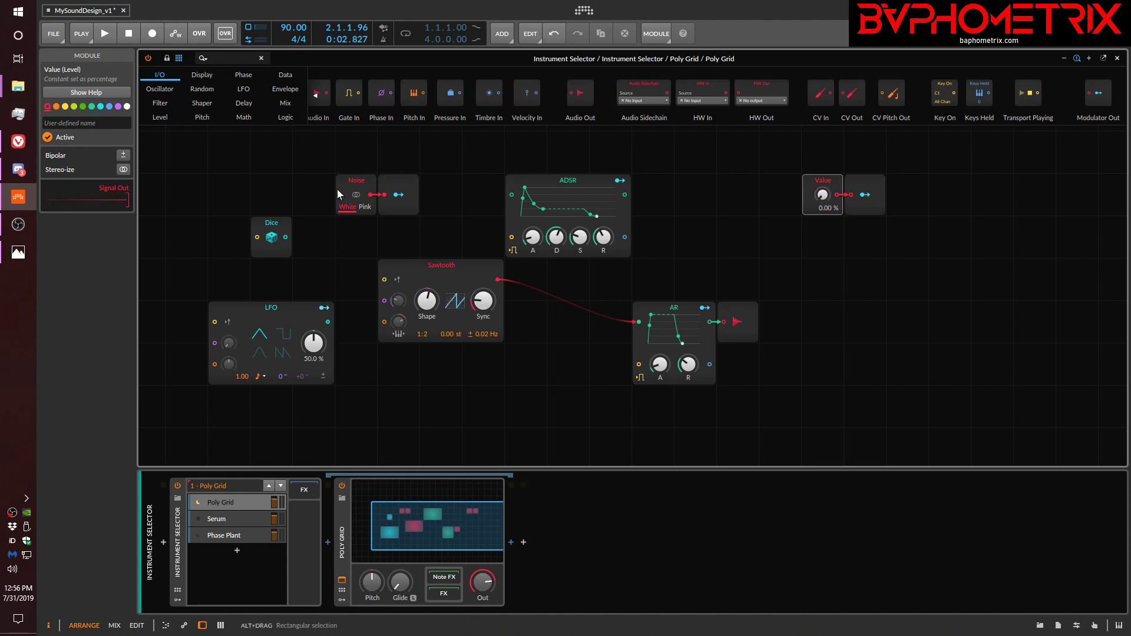
Remove the ADSR's Detune mapping and the LFO's Shape, Sync and Pitch mappings from the Poly Grid.
{"action": "left_click", "coordinate": [402, 270]}
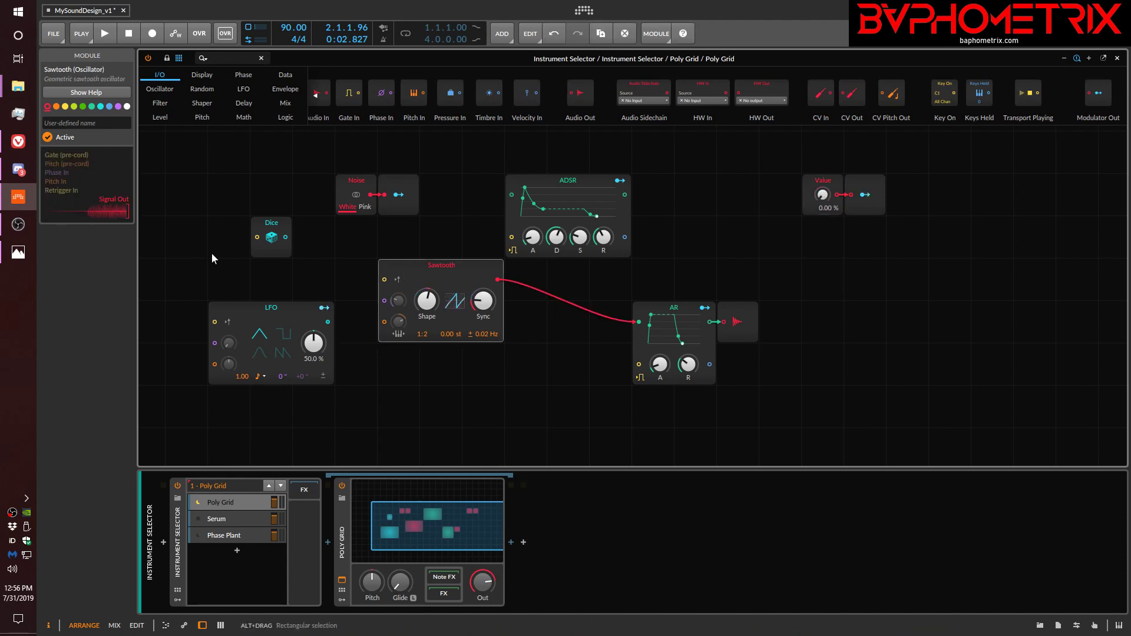
{"action": "left_click", "coordinate": [180, 553]}
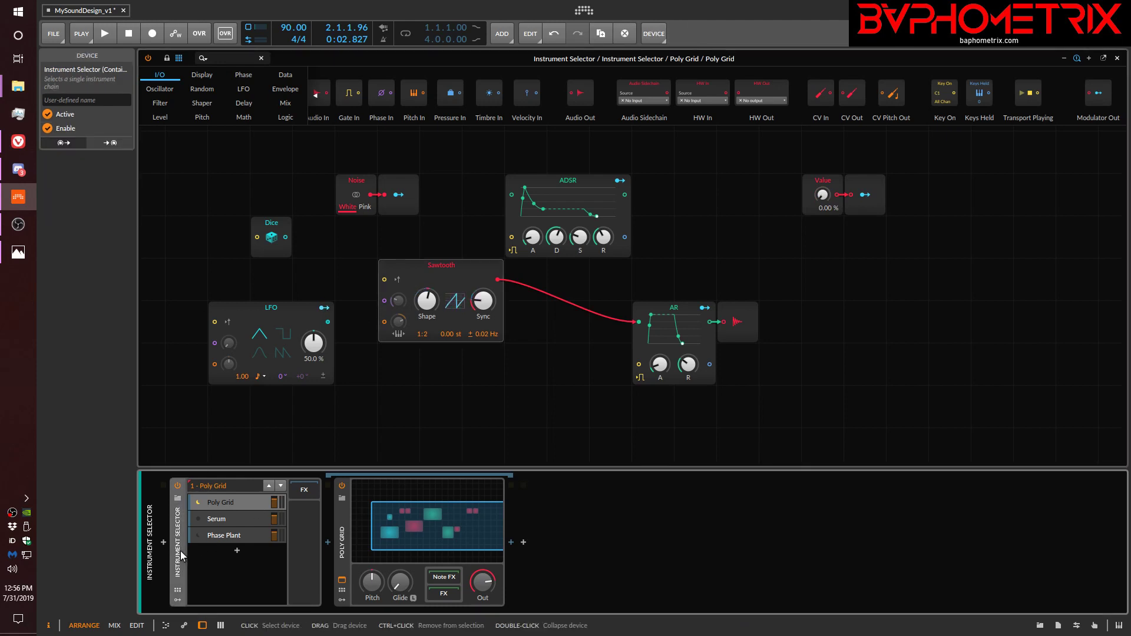
{"action": "left_click", "coordinate": [345, 539]}
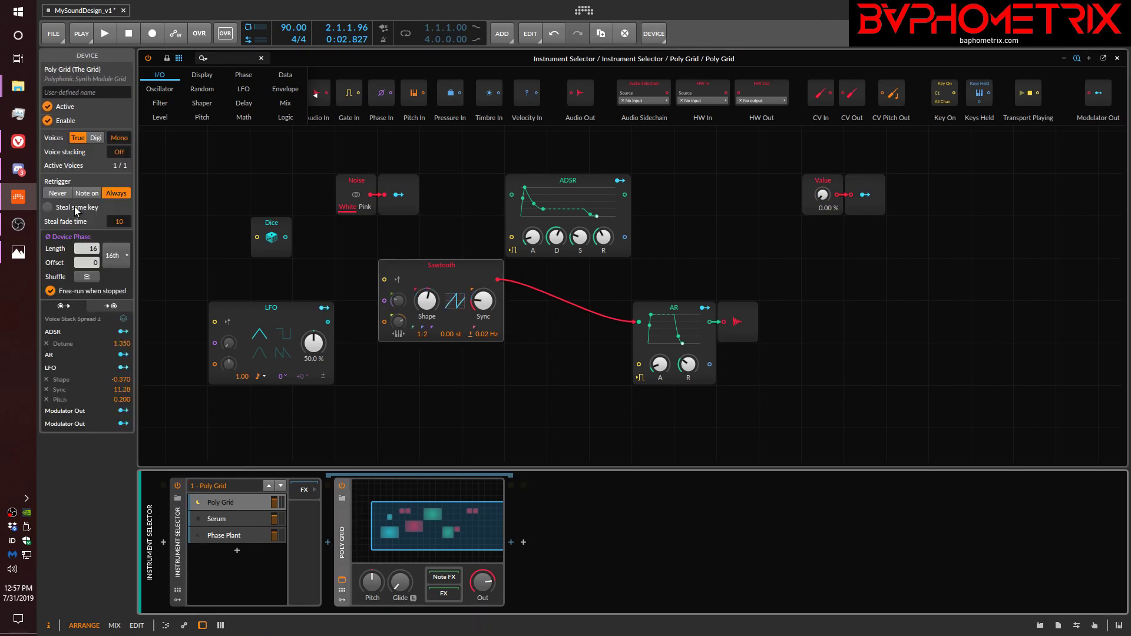
{"action": "left_click", "coordinate": [47, 342]}
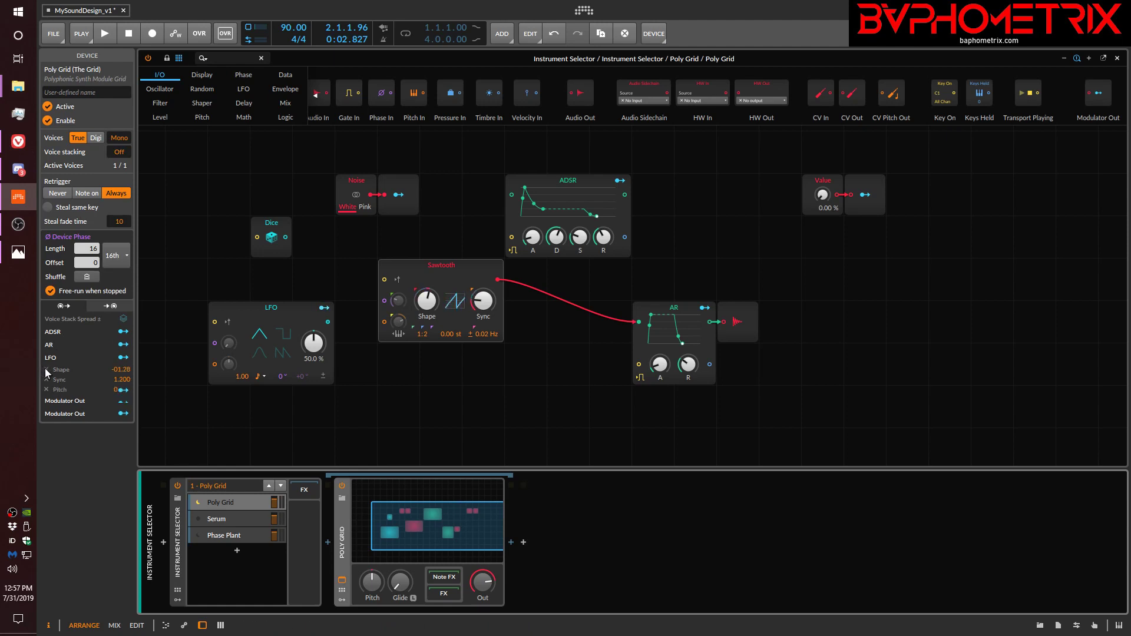
{"action": "left_click", "coordinate": [45, 369]}
{"action": "left_click", "coordinate": [45, 369]}
{"action": "left_click", "coordinate": [45, 369]}
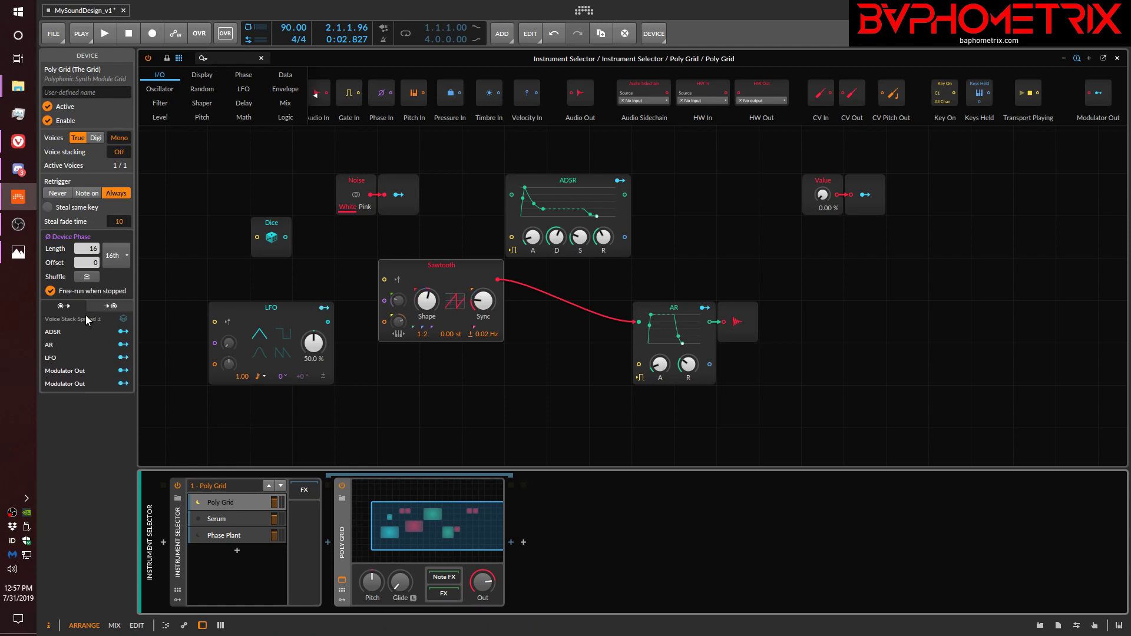
{"action": "left_click", "coordinate": [440, 422]}
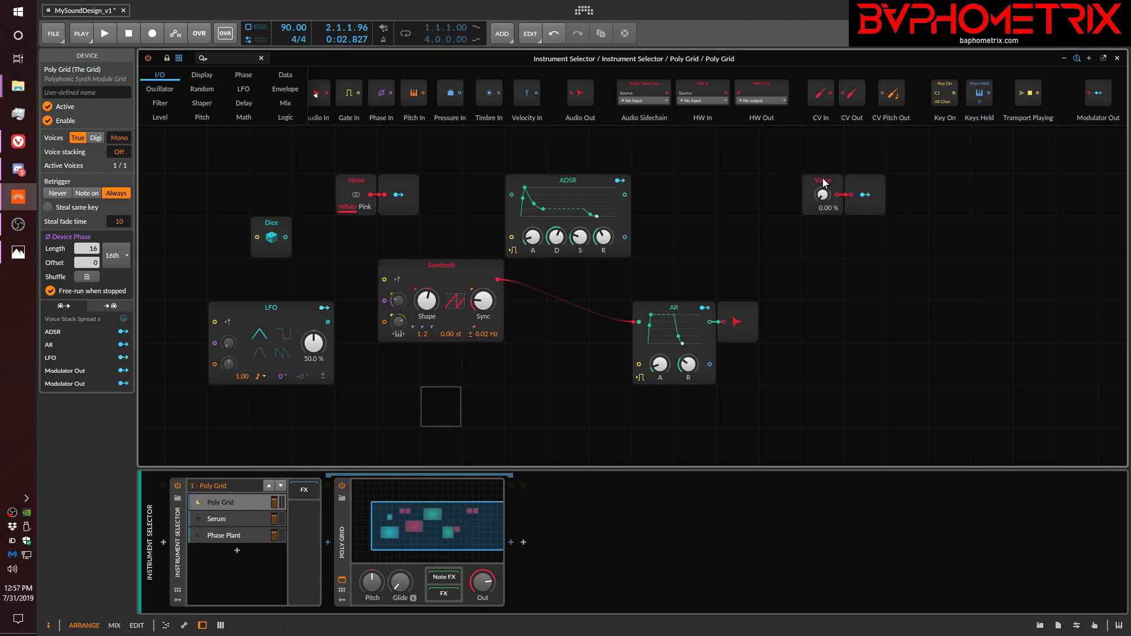
Map the Value's Modulator Out to the Sawtooth's Sync with an amount of 18.72 and try out the Value knob.
{"action": "left_click", "coordinate": [864, 197]}
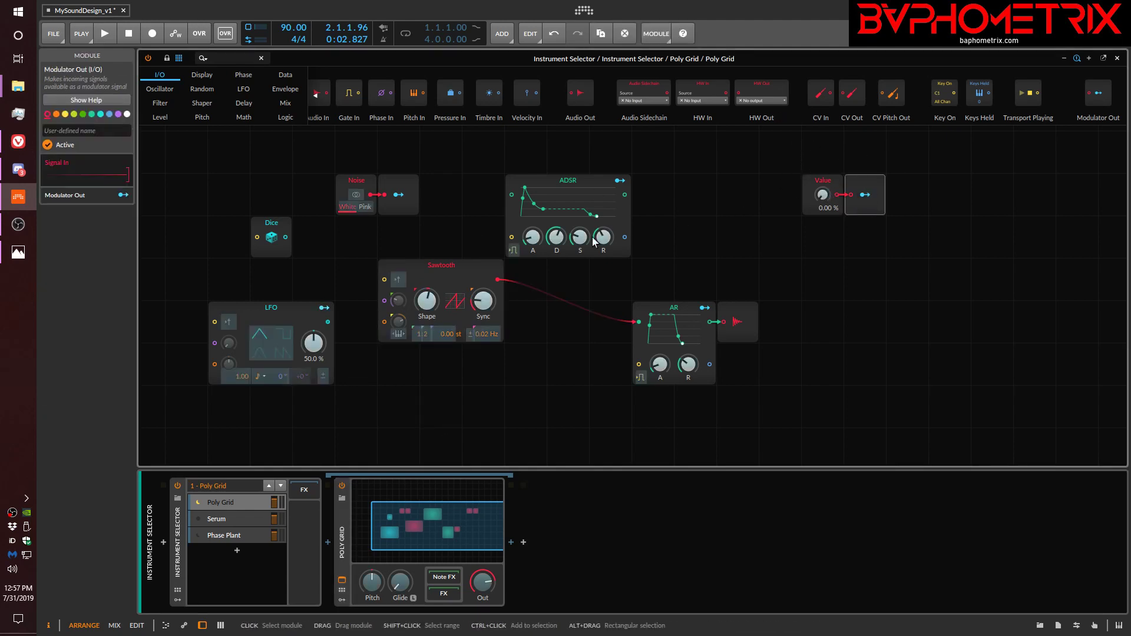
{"action": "left_click_drag", "start_coordinate": [483, 300], "coordinate": [482, 288]}
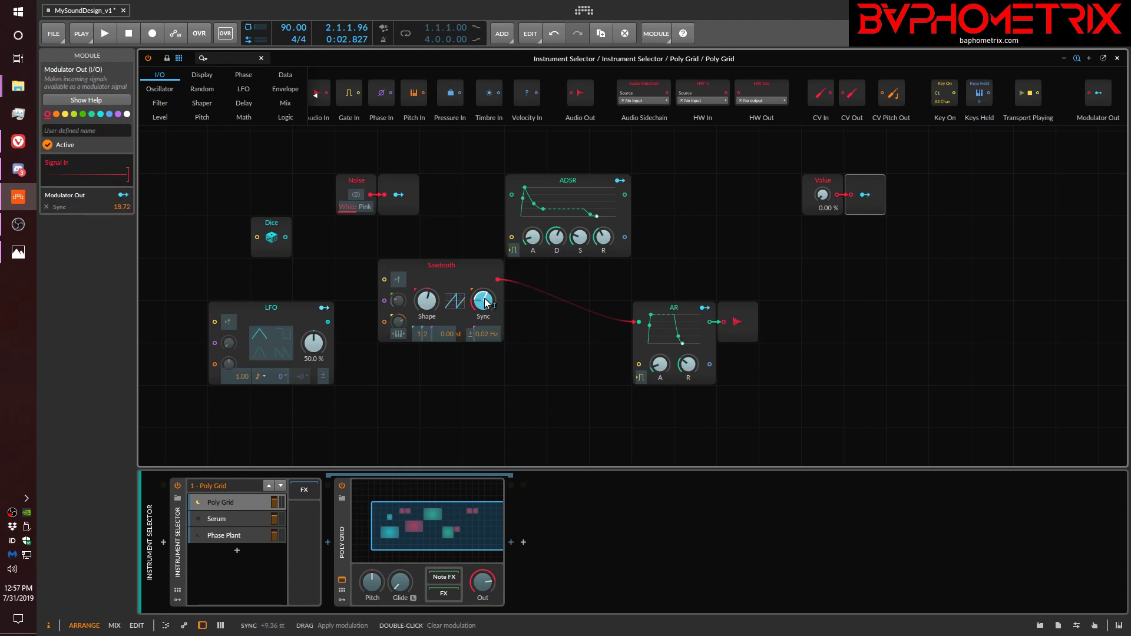
{"action": "left_click", "coordinate": [865, 196]}
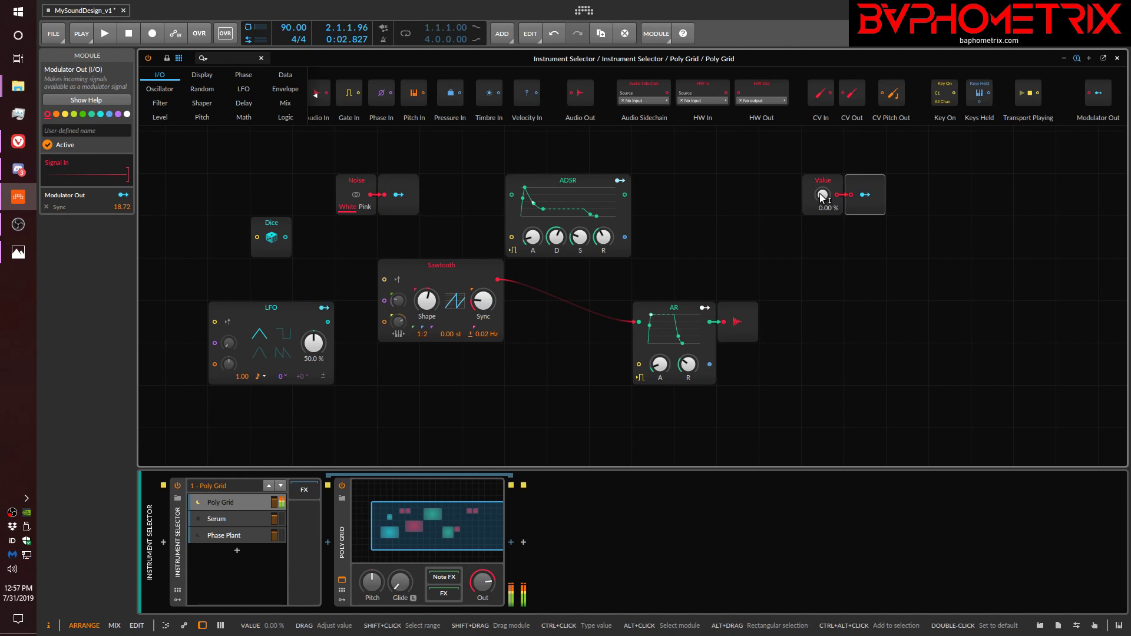
{"action": "mouse_move", "coordinate": [821, 195]}
{"action": "left_mouse_down"}
{"action": "mouse_move", "coordinate": [822, 147]}
{"action": "mouse_move", "coordinate": [822, 197]}
{"action": "left_mouse_up"}
Map the same Modulator Out to the AR's Attack at -0.230 and the Sawtooth's Pitch Mod % at -0.270.
{"action": "left_click", "coordinate": [865, 194]}
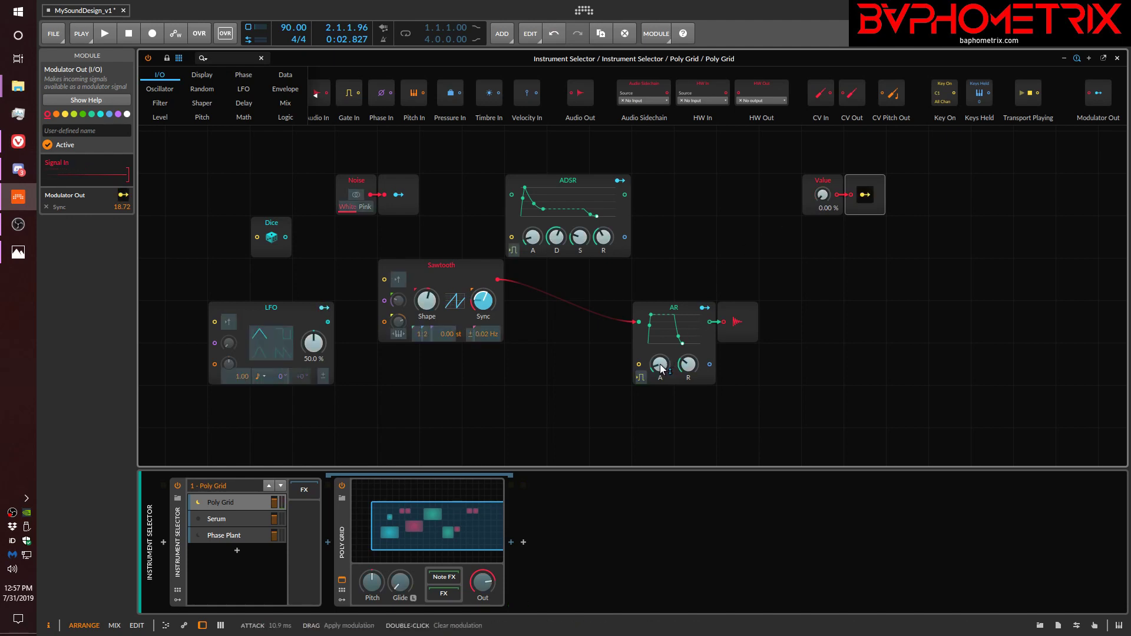
{"action": "mouse_move", "coordinate": [661, 368]}
{"action": "left_mouse_down"}
{"action": "mouse_move", "coordinate": [661, 388]}
{"action": "mouse_move", "coordinate": [661, 376]}
{"action": "left_mouse_up"}
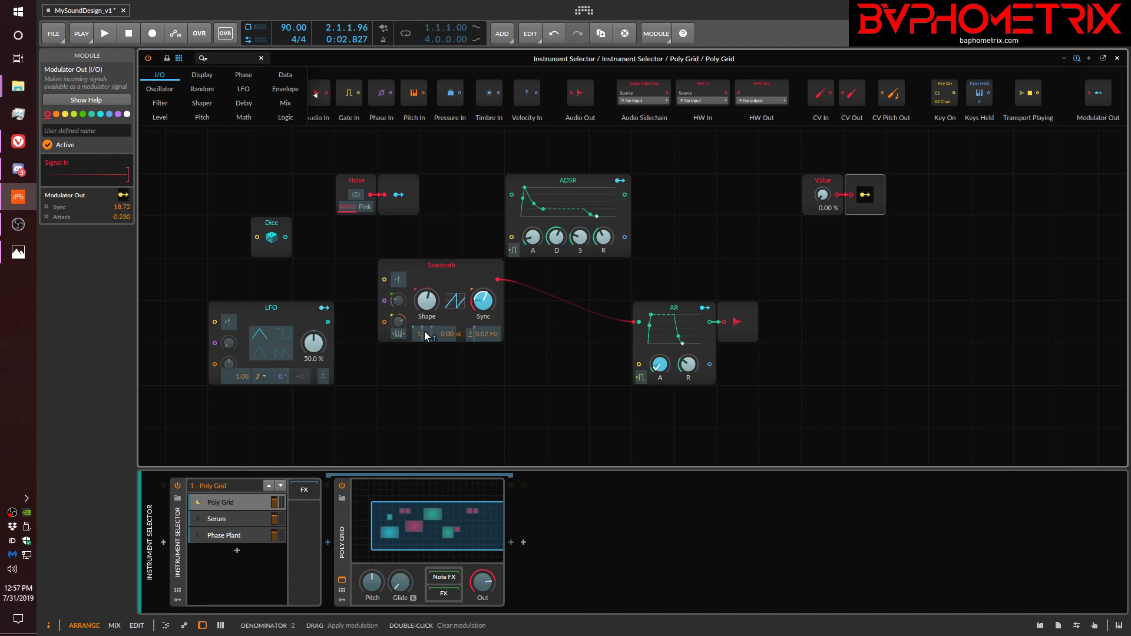
{"action": "left_click_drag", "start_coordinate": [399, 323], "coordinate": [400, 328]}
{"action": "left_click", "coordinate": [865, 195]}
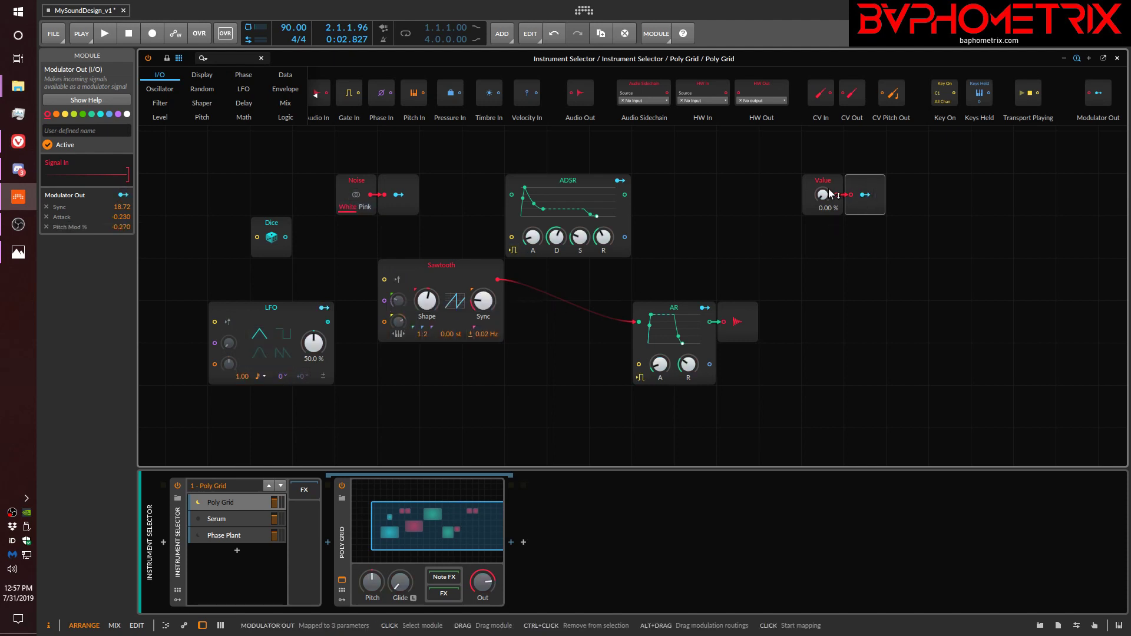
Raise the Value module to 81 %, then to 100 %, to drive its mapped parameters together.
{"action": "left_click_drag", "start_coordinate": [822, 194], "coordinate": [822, 151]}
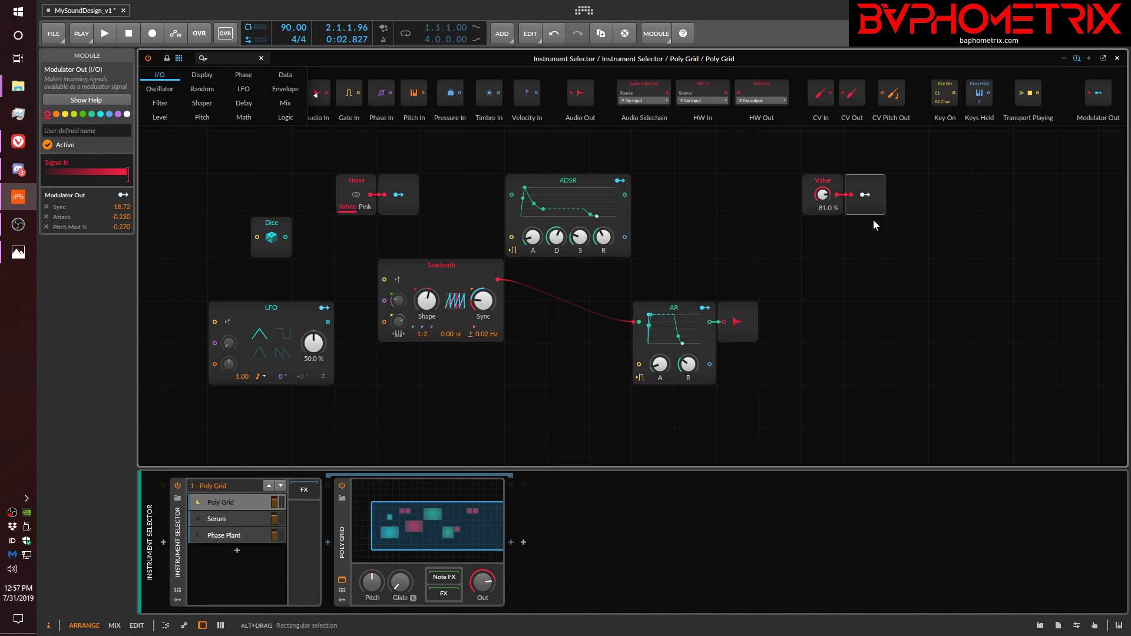
{"action": "mouse_move", "coordinate": [822, 195]}
{"action": "left_mouse_down"}
{"action": "mouse_move", "coordinate": [823, 240]}
{"action": "mouse_move", "coordinate": [822, 185]}
{"action": "left_mouse_up"}
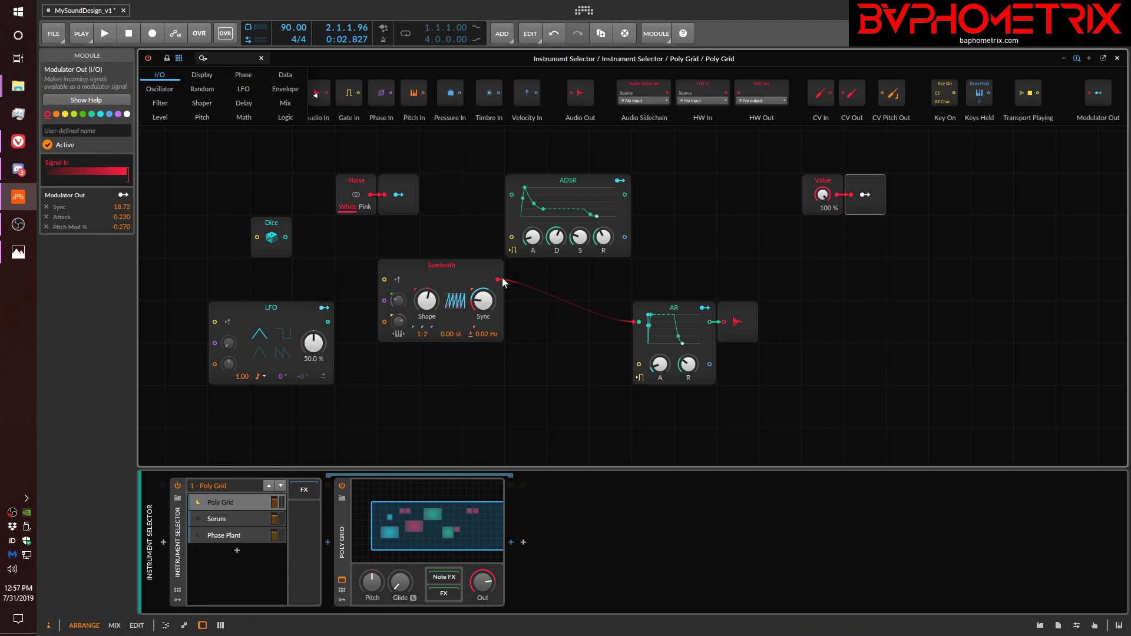
{"action": "mouse_move", "coordinate": [822, 194]}
{"action": "left_mouse_down"}
{"action": "mouse_move", "coordinate": [822, 232]}
{"action": "mouse_move", "coordinate": [822, 194]}
{"action": "left_mouse_up"}
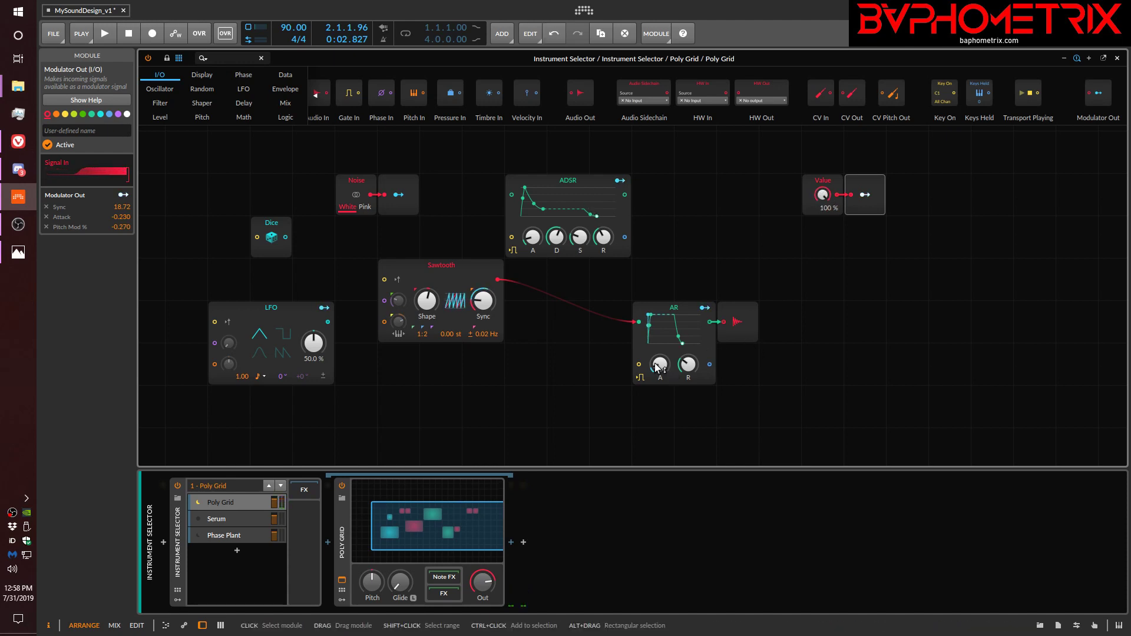
Raise the AR's attack slightly and lower the Value module to 23.5 %.
{"action": "left_click_drag", "start_coordinate": [660, 364], "coordinate": [659, 361]}
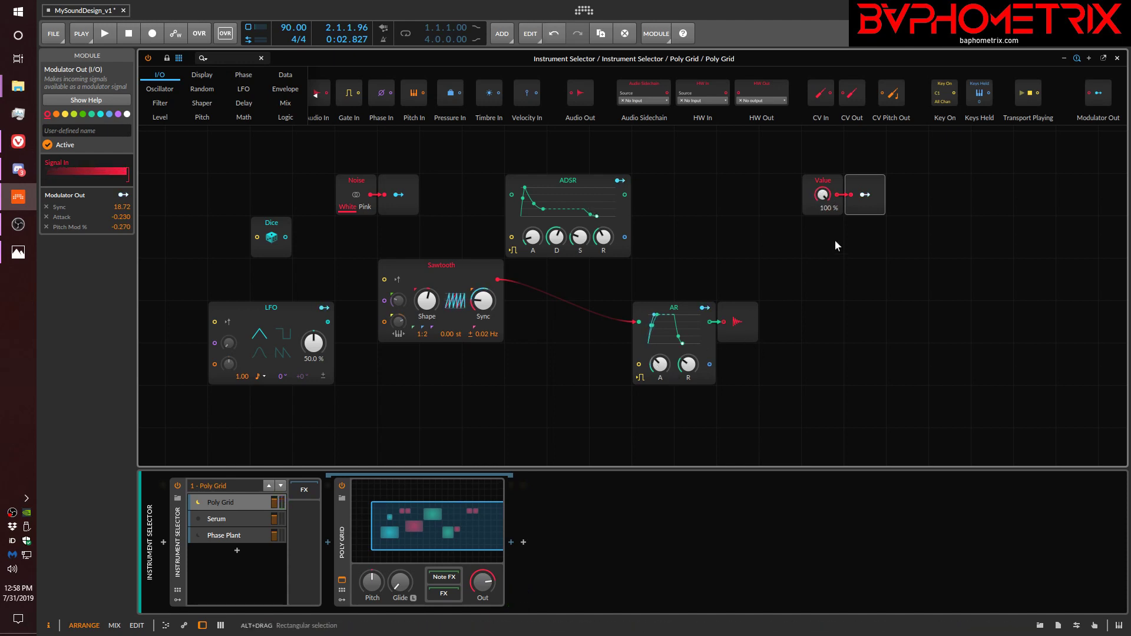
{"action": "left_click_drag", "start_coordinate": [827, 202], "coordinate": [827, 203]}
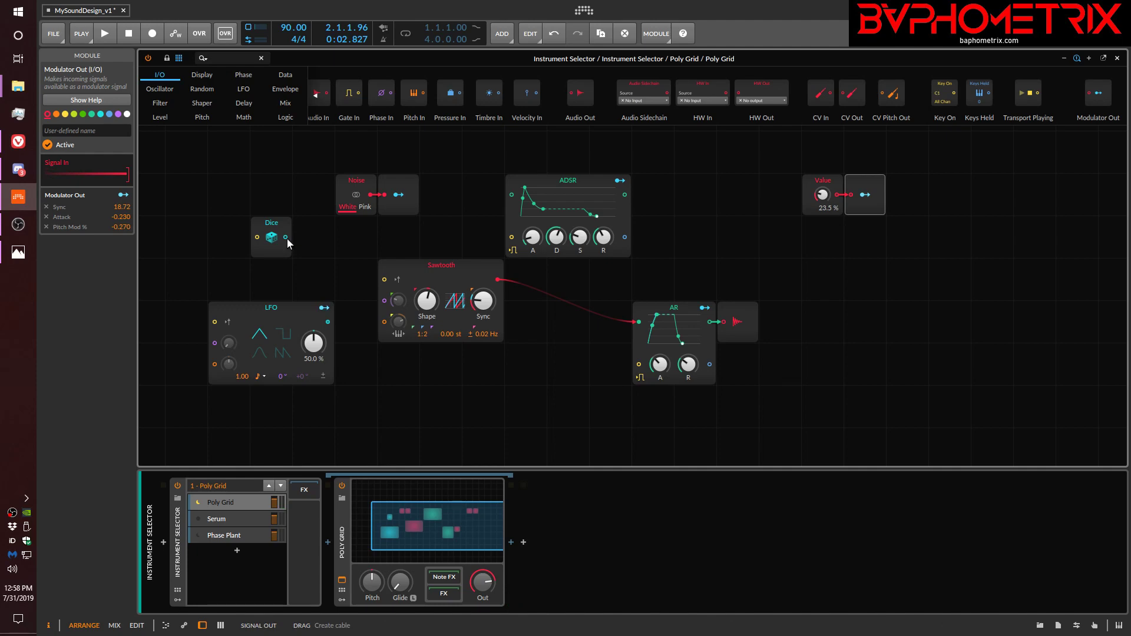
Move the Dice closer to the Sawtooth, connect it to the phase input, and raise the Phase Modulation Amount to about 16.6 %.
{"action": "left_click_drag", "start_coordinate": [287, 242], "coordinate": [330, 260]}
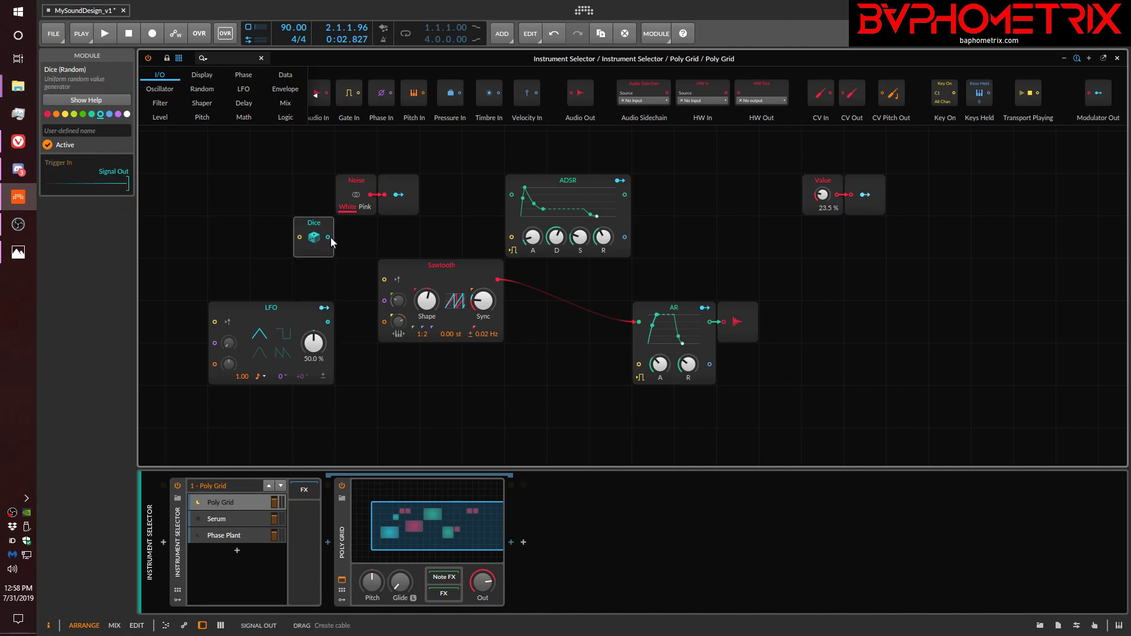
{"action": "left_click_drag", "start_coordinate": [328, 238], "coordinate": [383, 301]}
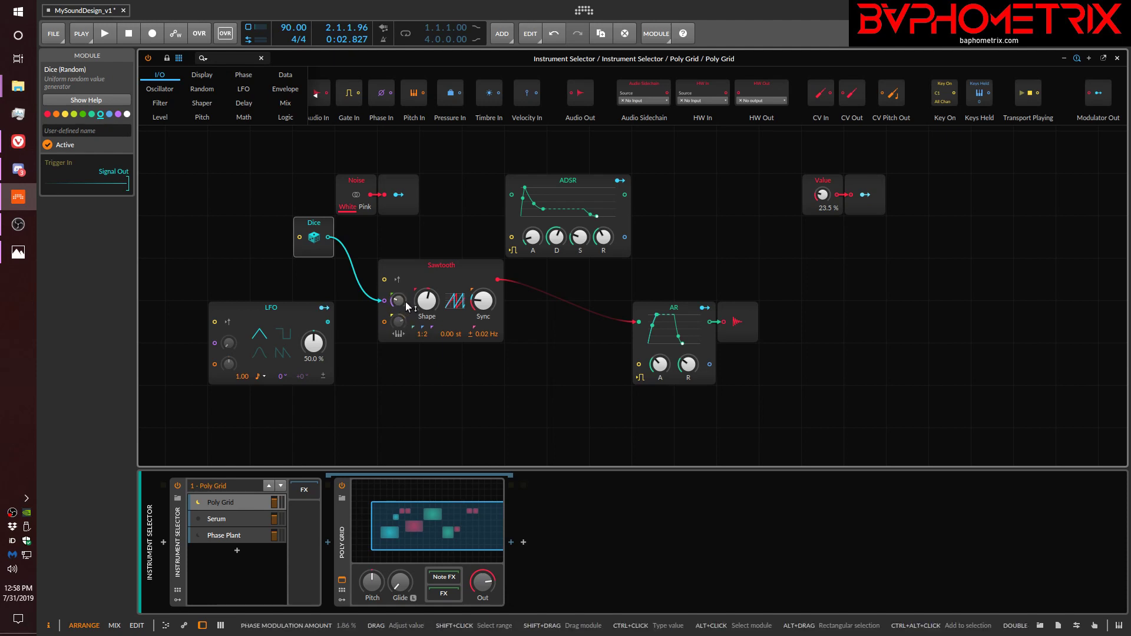
{"action": "left_click_drag", "start_coordinate": [400, 304], "coordinate": [401, 288]}
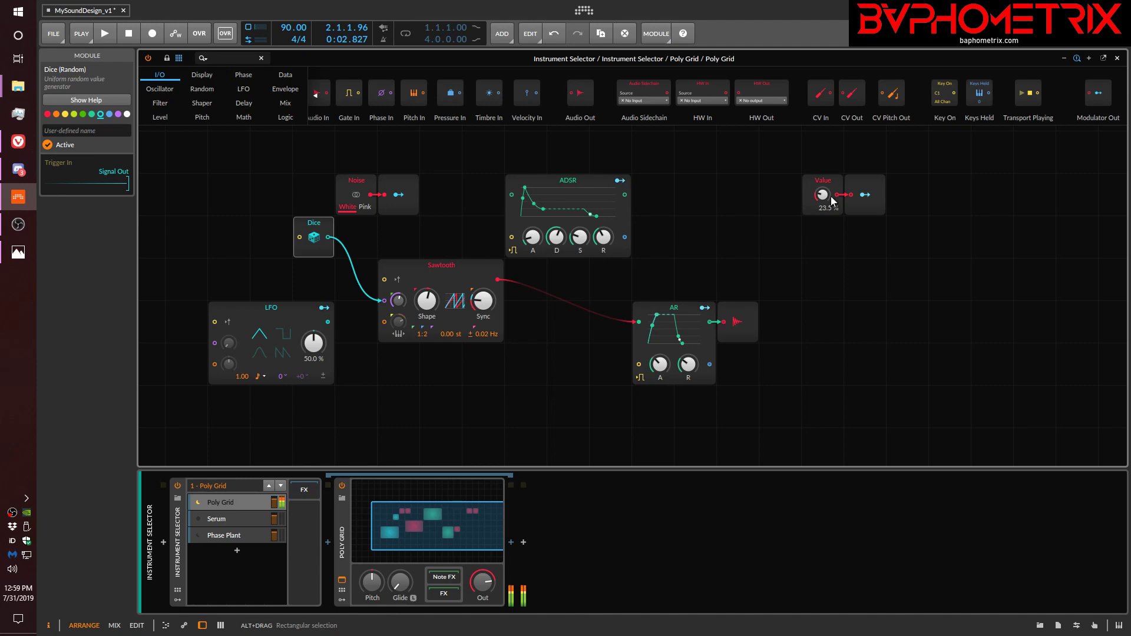
Try the Value module at 22 % and set it to 25 %.
{"action": "mouse_move", "coordinate": [832, 200]}
{"action": "left_mouse_down"}
{"action": "mouse_move", "coordinate": [832, 183]}
{"action": "mouse_move", "coordinate": [833, 205]}
{"action": "left_mouse_up"}
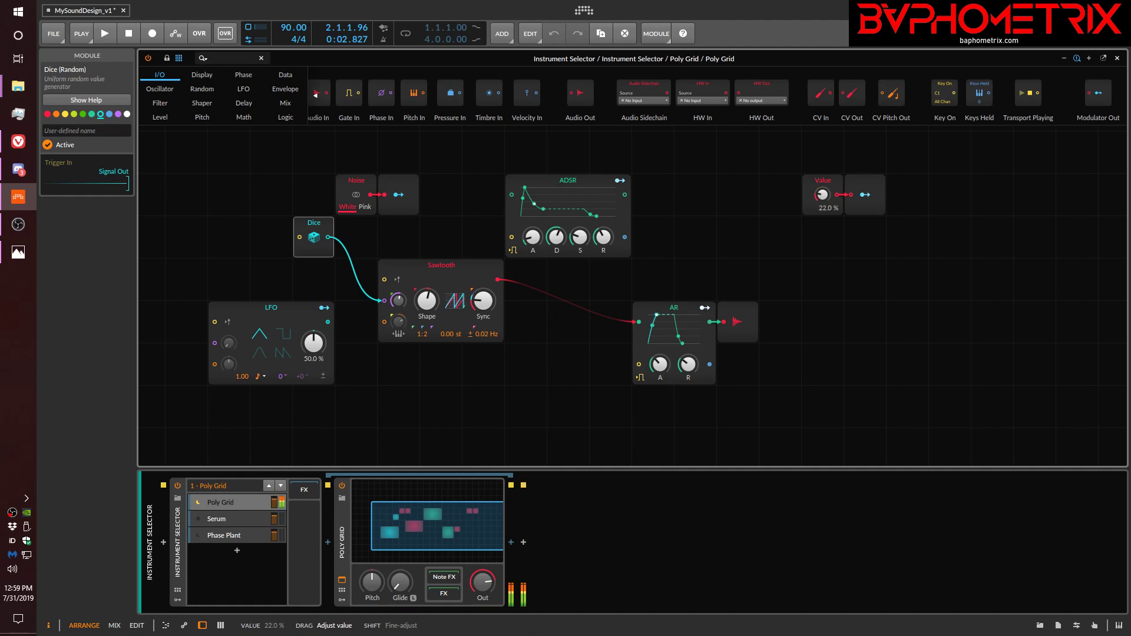
{"action": "left_click_drag", "start_coordinate": [833, 203], "coordinate": [833, 201]}
{"action": "left_click_drag", "start_coordinate": [833, 201], "coordinate": [833, 201]}
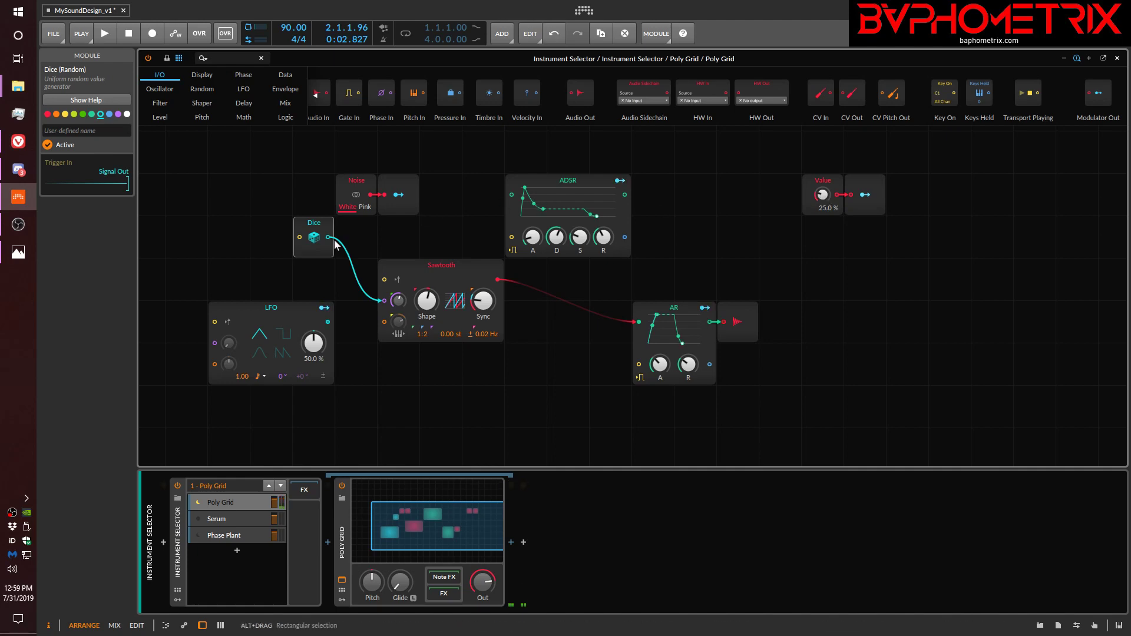
Connect the Dice to the Sawtooth's pitch input as well, and replace the Dice with an S/H LFO.
{"action": "left_click_drag", "start_coordinate": [329, 237], "coordinate": [375, 327]}
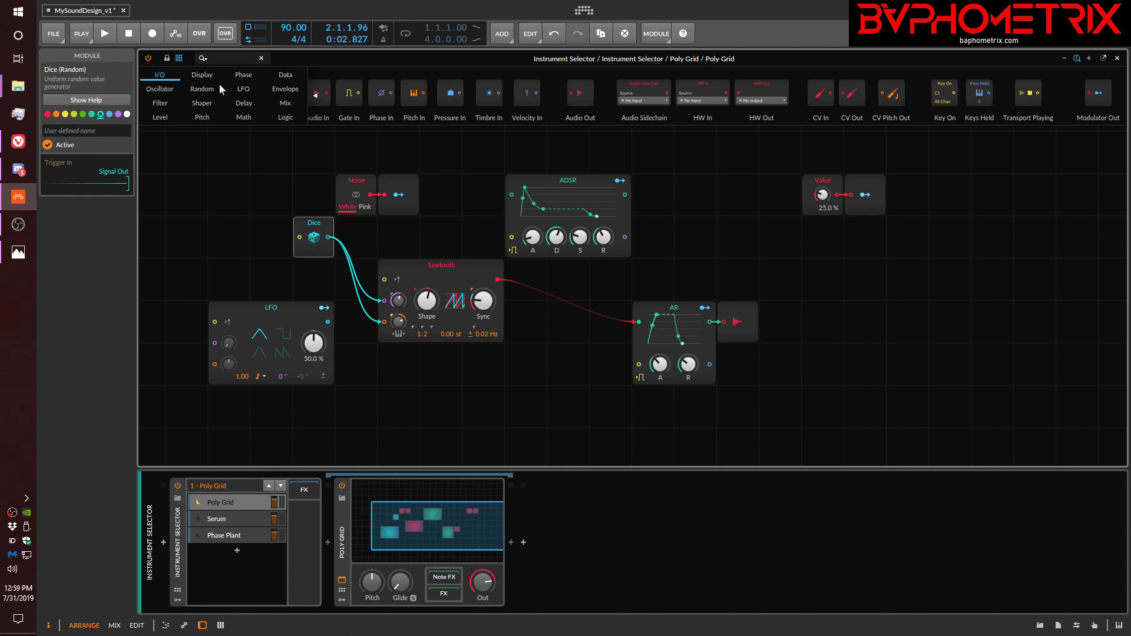
{"action": "left_click", "coordinate": [207, 91]}
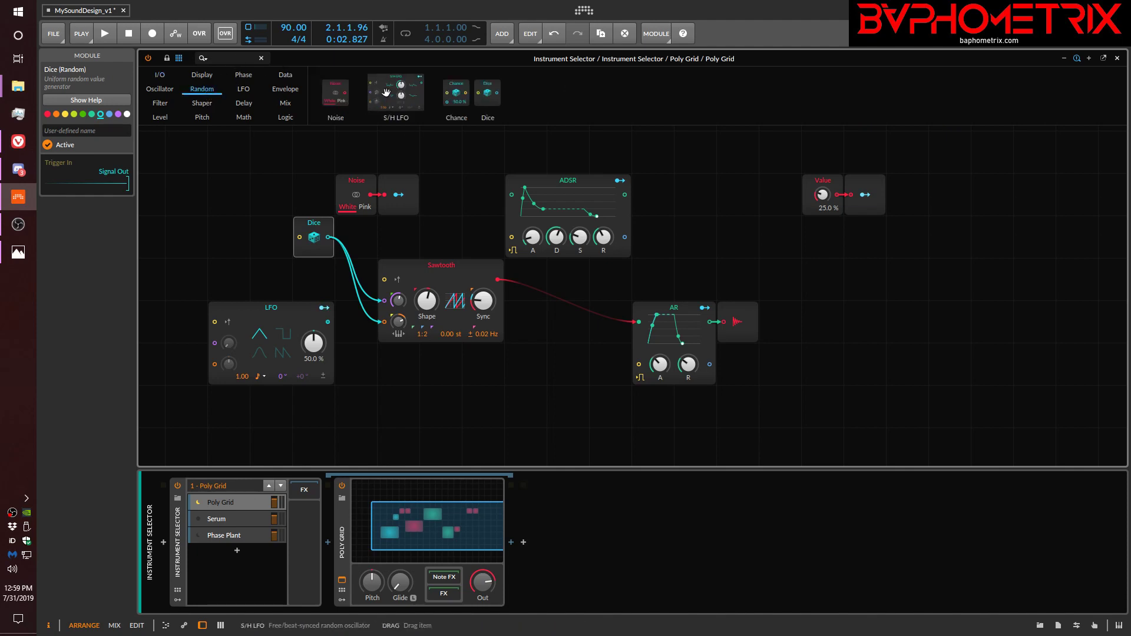
{"action": "left_click_drag", "start_coordinate": [312, 234], "coordinate": [313, 234]}
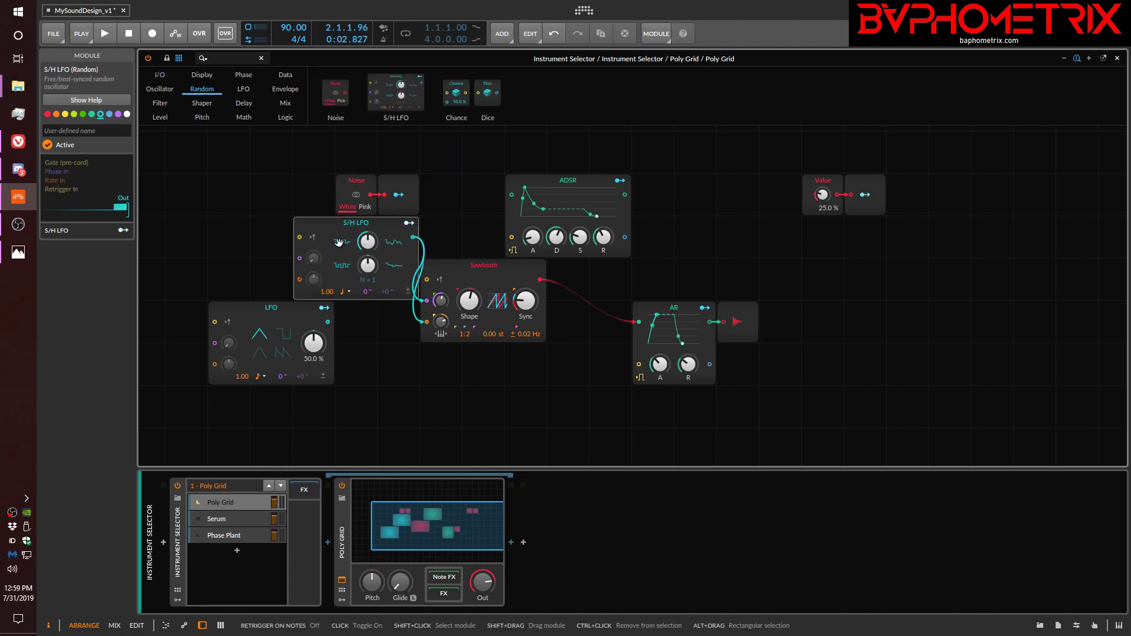
Place the S/H LFO directly above the LFO and sweep its Feedback down to -100 % and up into the positive range.
{"action": "left_click_drag", "start_coordinate": [393, 257], "coordinate": [305, 265]}
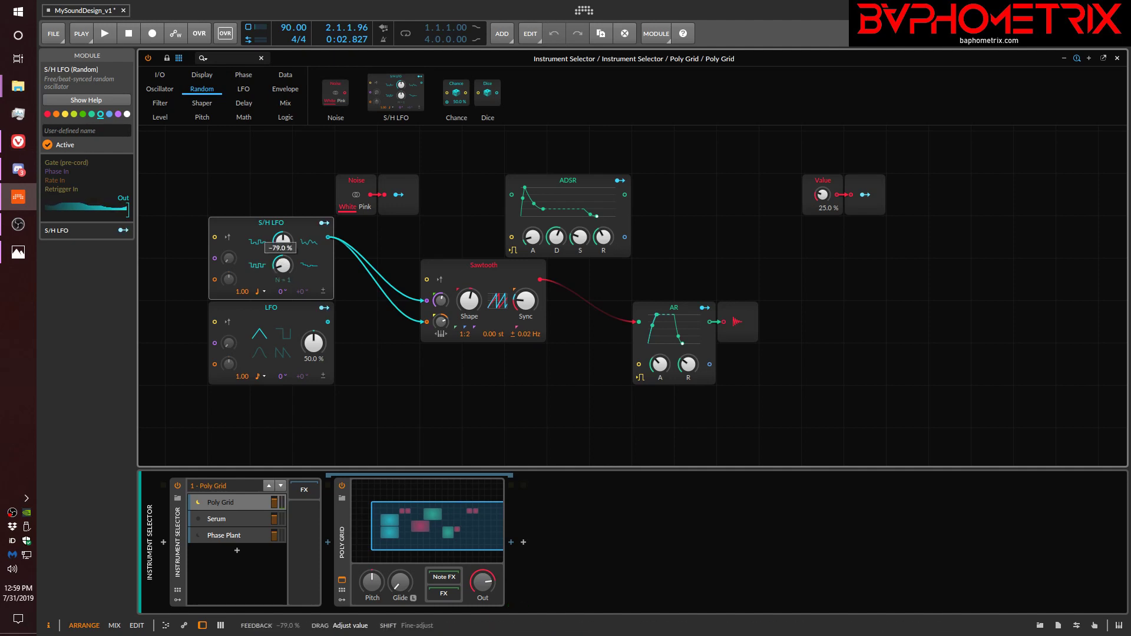
{"action": "left_click_drag", "start_coordinate": [279, 267], "coordinate": [279, 307]}
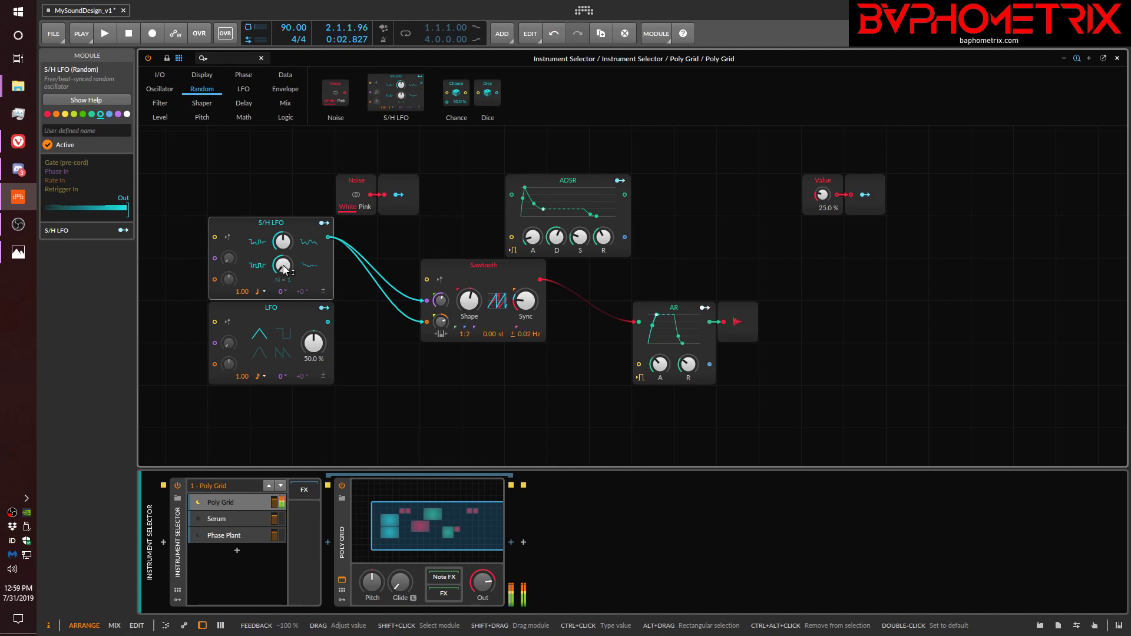
{"action": "left_click_drag", "start_coordinate": [283, 265], "coordinate": [282, 232]}
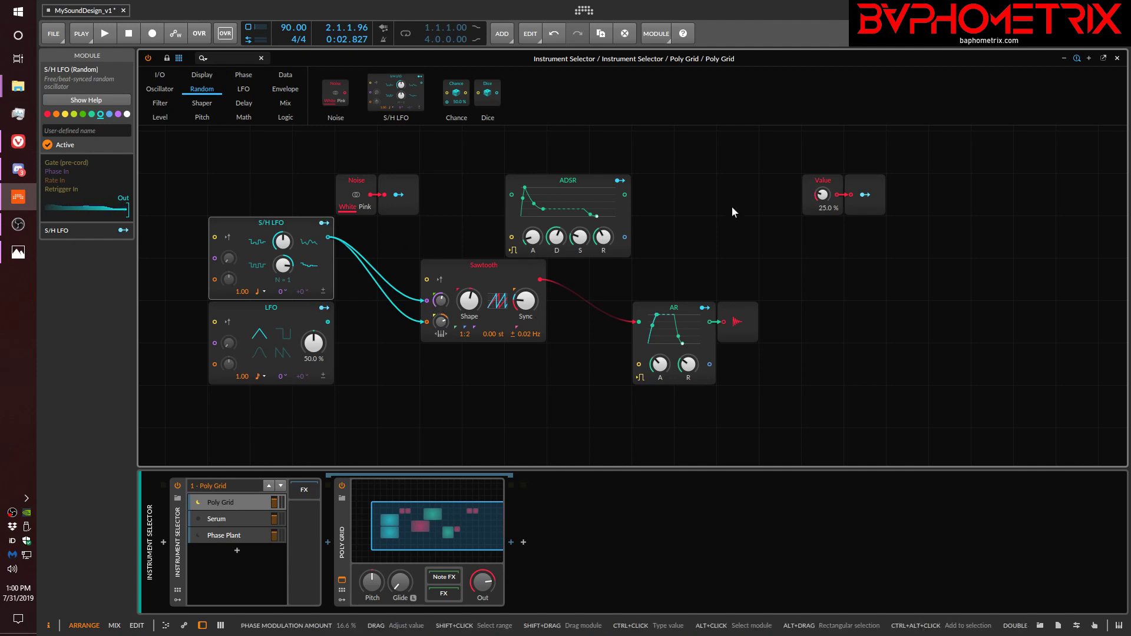
Delete the Value module together with its attached Modulator Out.
{"action": "left_click_drag", "start_coordinate": [796, 154], "coordinate": [895, 232]}
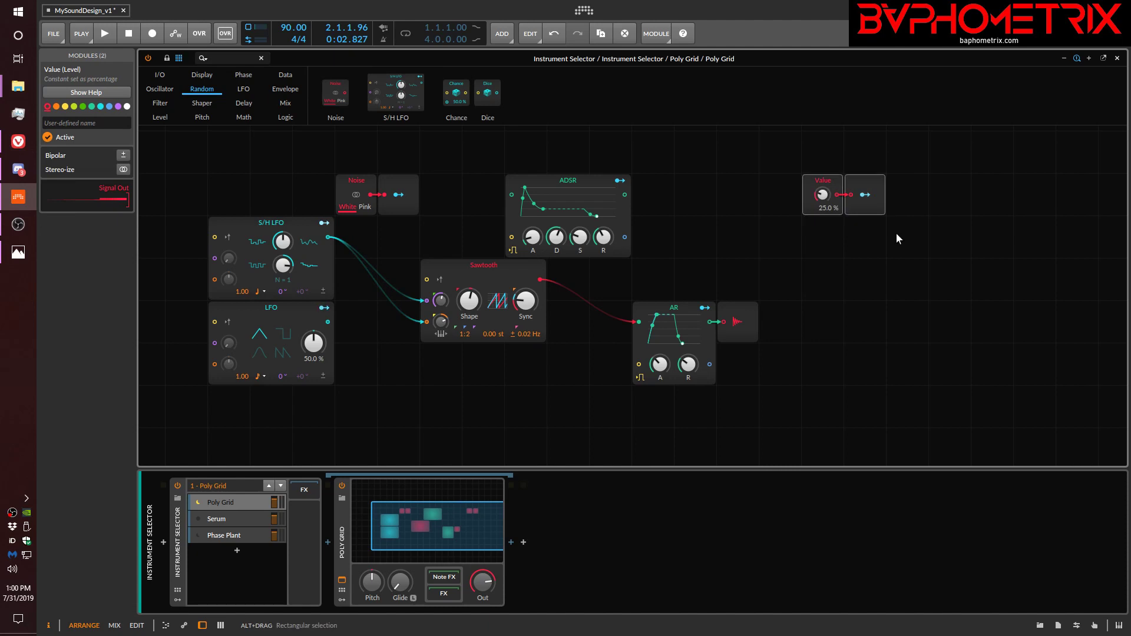
{"action": "key", "text": "Delete"}
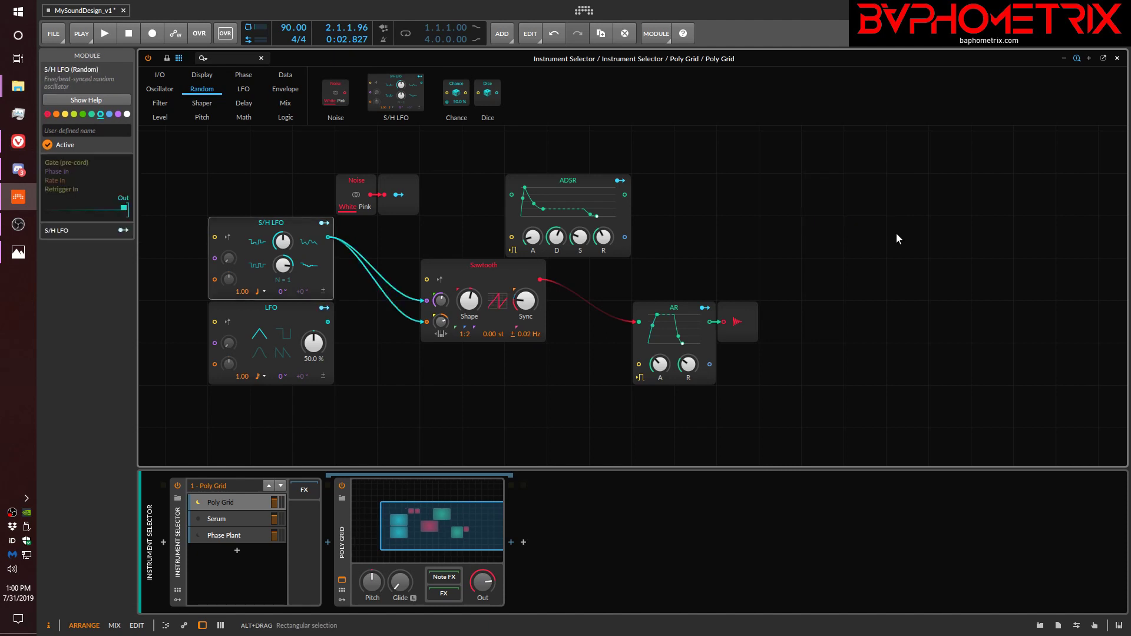
Add a Sampler oscillator in Cycles mode with playback frozen and its position set to 60.5 %.
{"action": "left_click", "coordinate": [160, 89]}
{"action": "left_click_drag", "start_coordinate": [766, 100], "coordinate": [713, 200]}
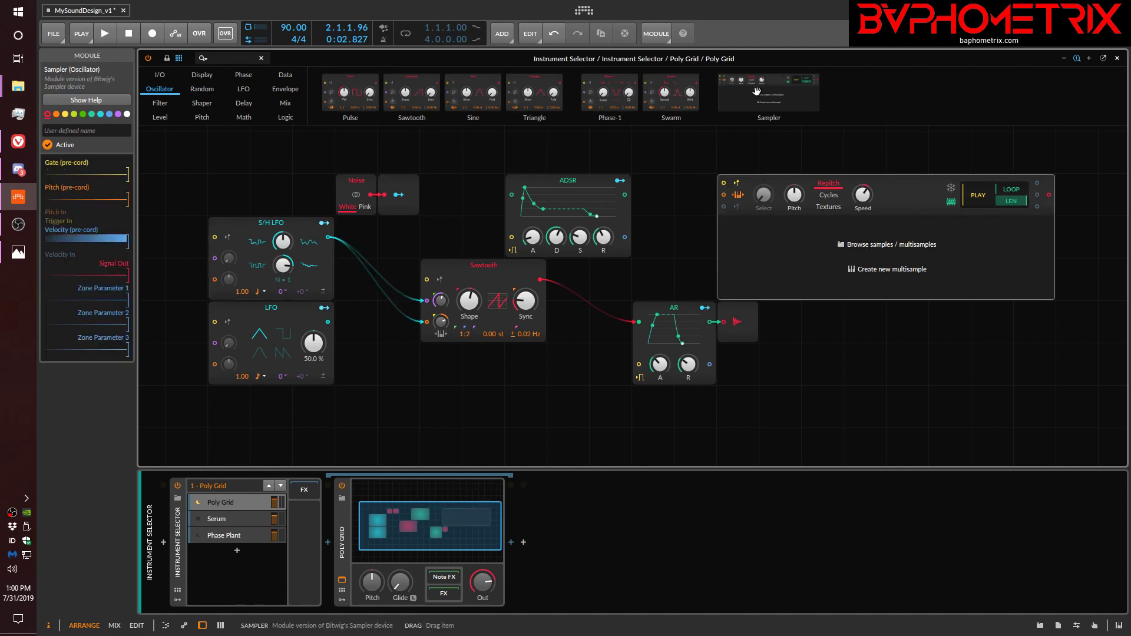
{"action": "left_click", "coordinate": [832, 195]}
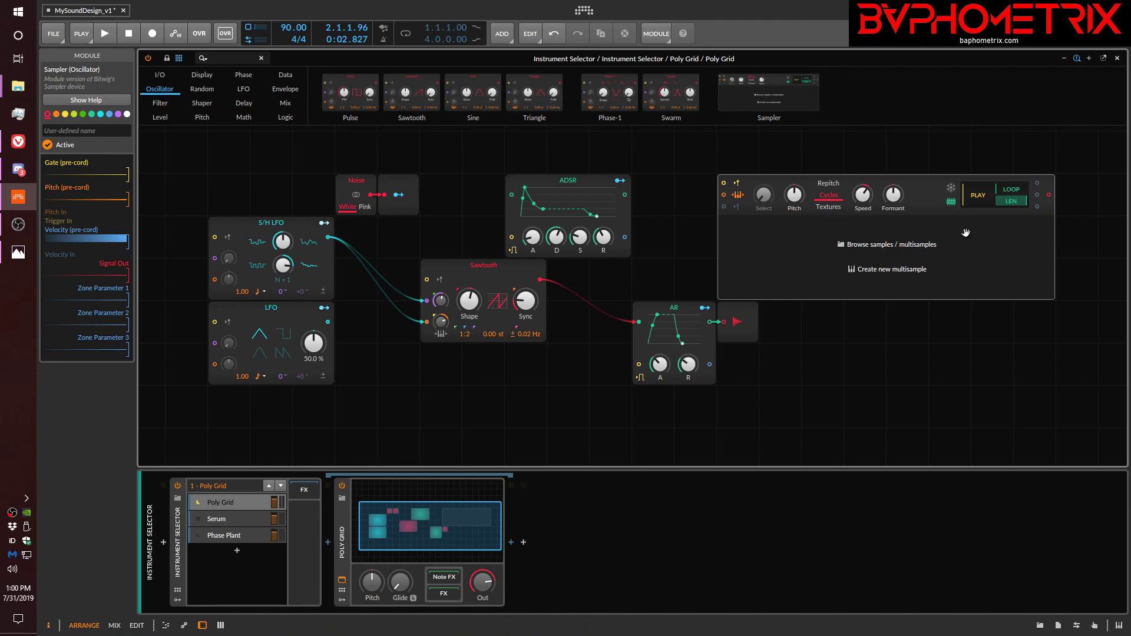
{"action": "left_click", "coordinate": [950, 187]}
{"action": "mouse_move", "coordinate": [863, 203]}
{"action": "mouse_move", "coordinate": [864, 203]}
{"action": "left_mouse_down"}
{"action": "mouse_move", "coordinate": [863, 139]}
{"action": "mouse_move", "coordinate": [861, 187]}
{"action": "left_mouse_up"}
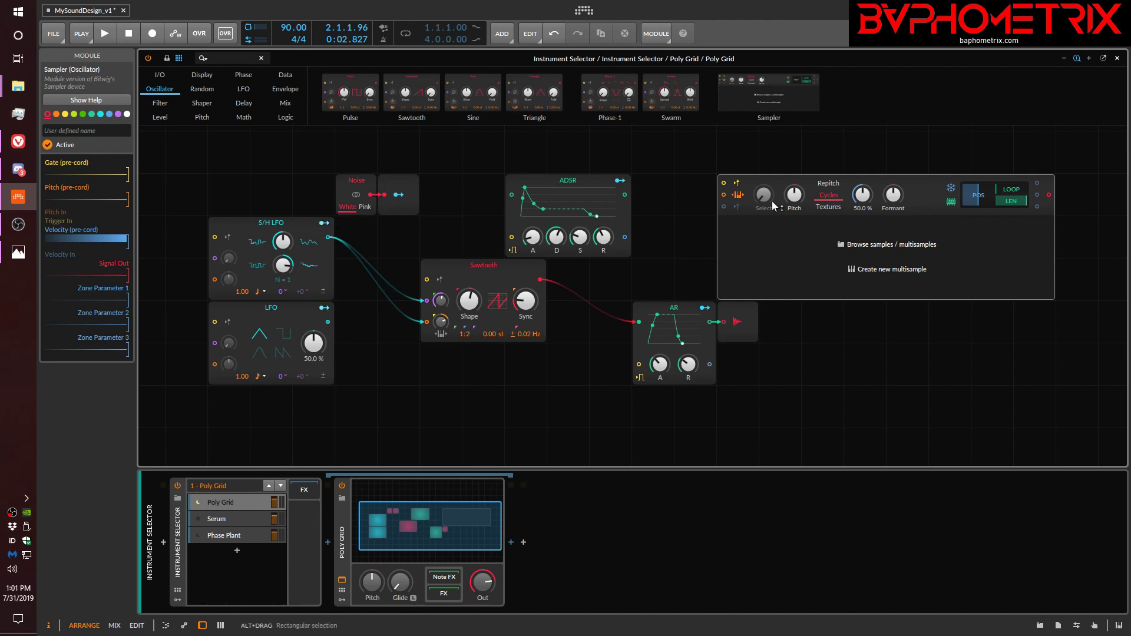
{"action": "mouse_move", "coordinate": [862, 199]}
{"action": "left_mouse_down"}
{"action": "mouse_move", "coordinate": [863, 170]}
{"action": "mouse_move", "coordinate": [862, 190]}
{"action": "left_mouse_up"}
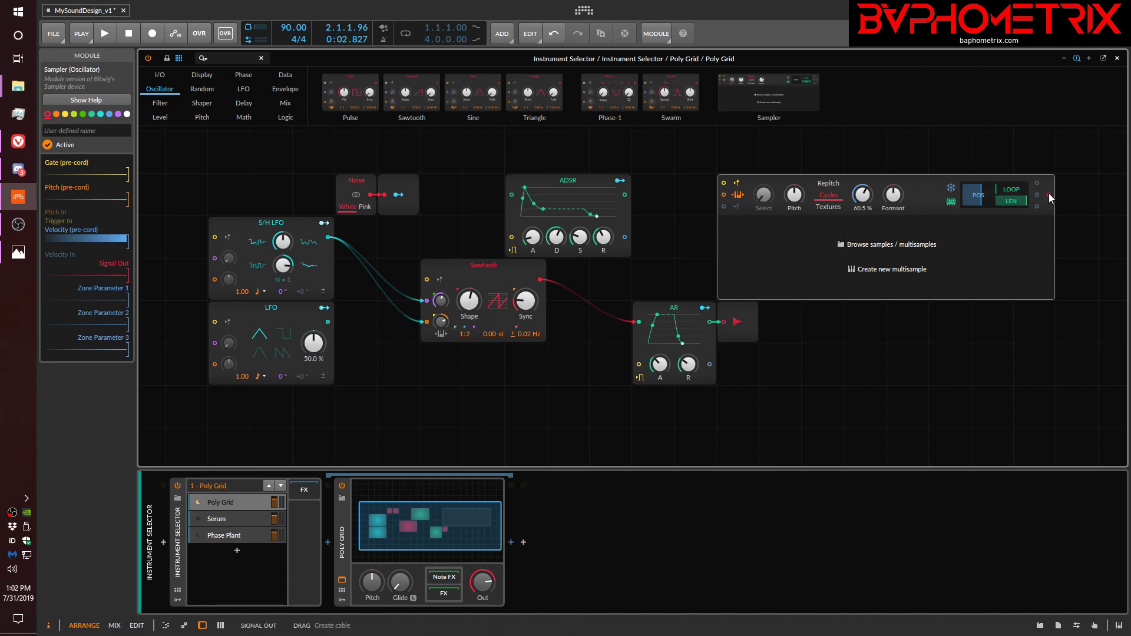
Connect the Sampler's signal output to the Sawtooth's phase input, and delete the Sampler.
{"action": "left_click_drag", "start_coordinate": [1050, 193], "coordinate": [422, 303]}
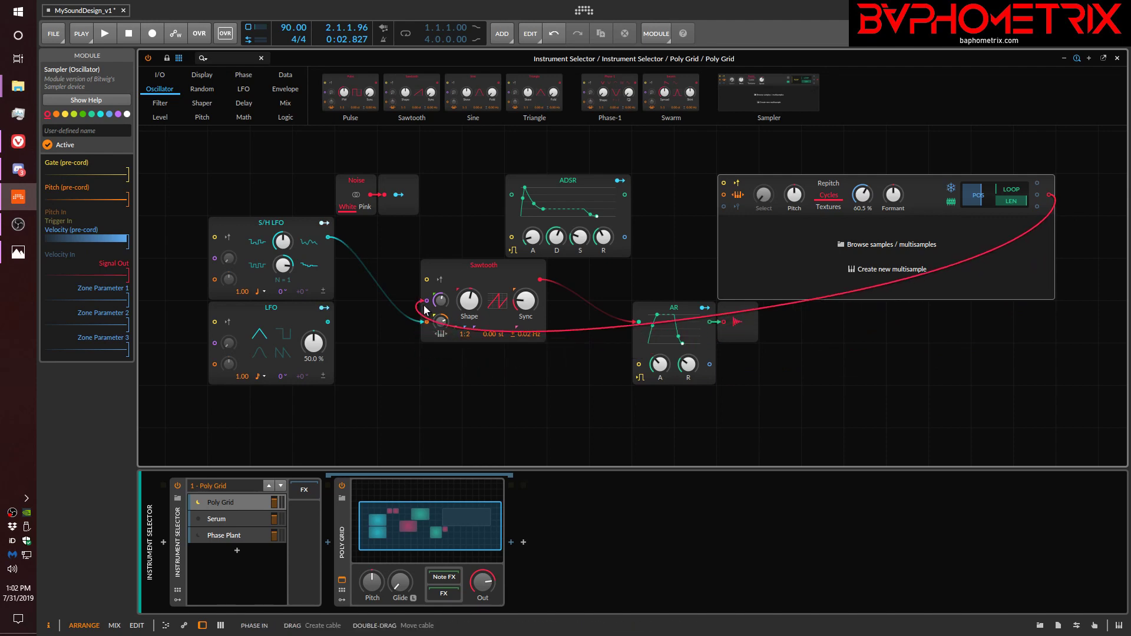
{"action": "left_click_drag", "start_coordinate": [488, 283], "coordinate": [512, 286]}
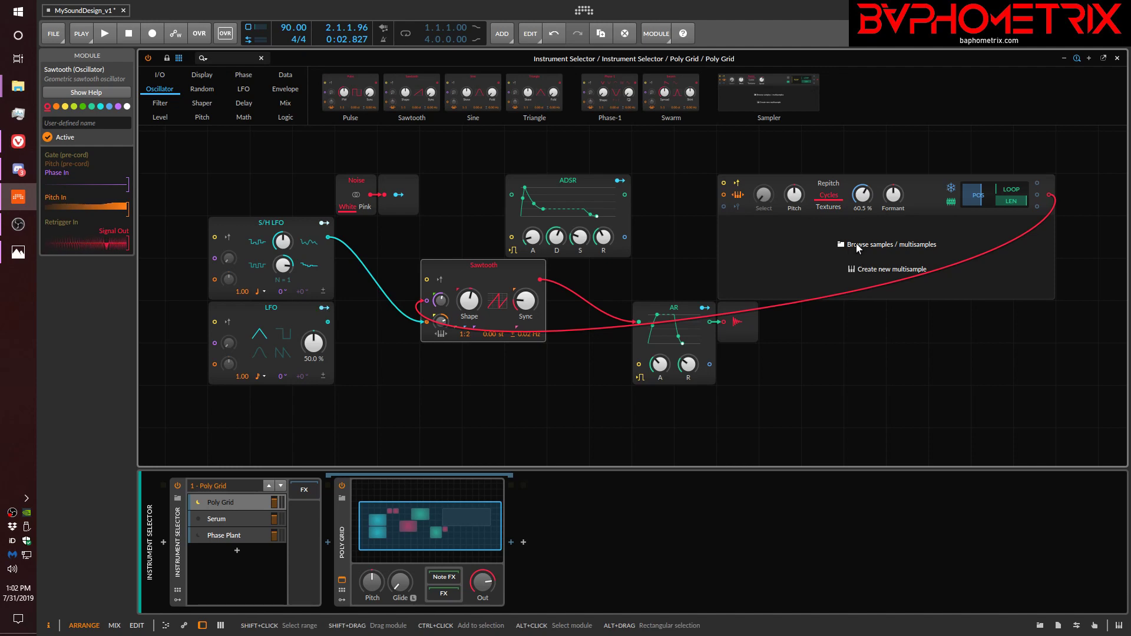
{"action": "left_click_drag", "start_coordinate": [917, 185], "coordinate": [920, 173]}
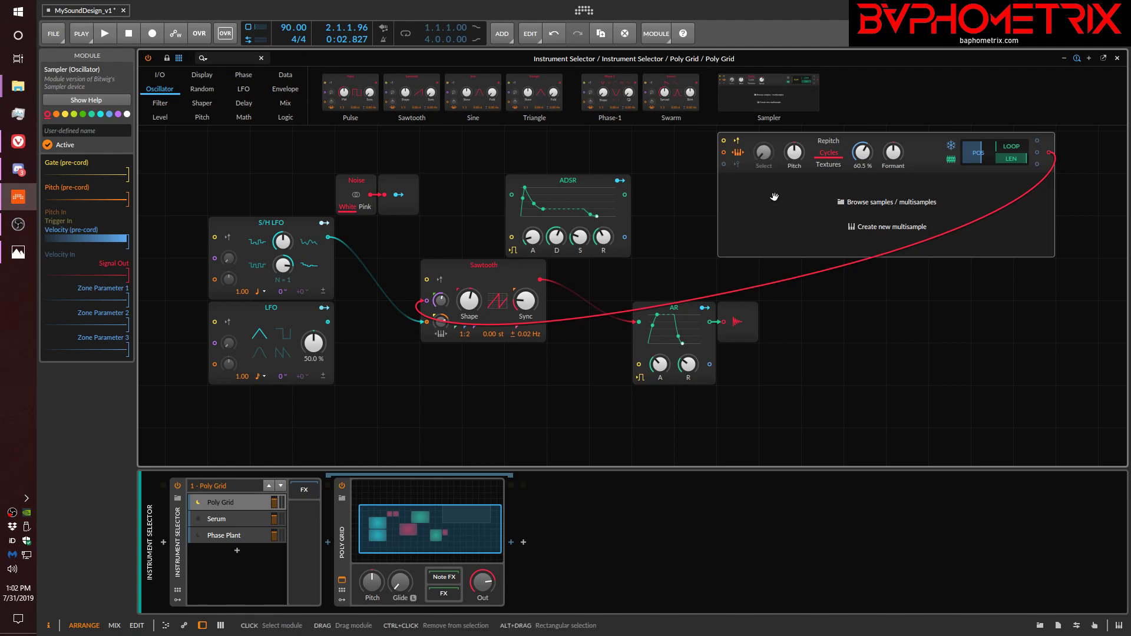
{"action": "key", "text": "Delete"}
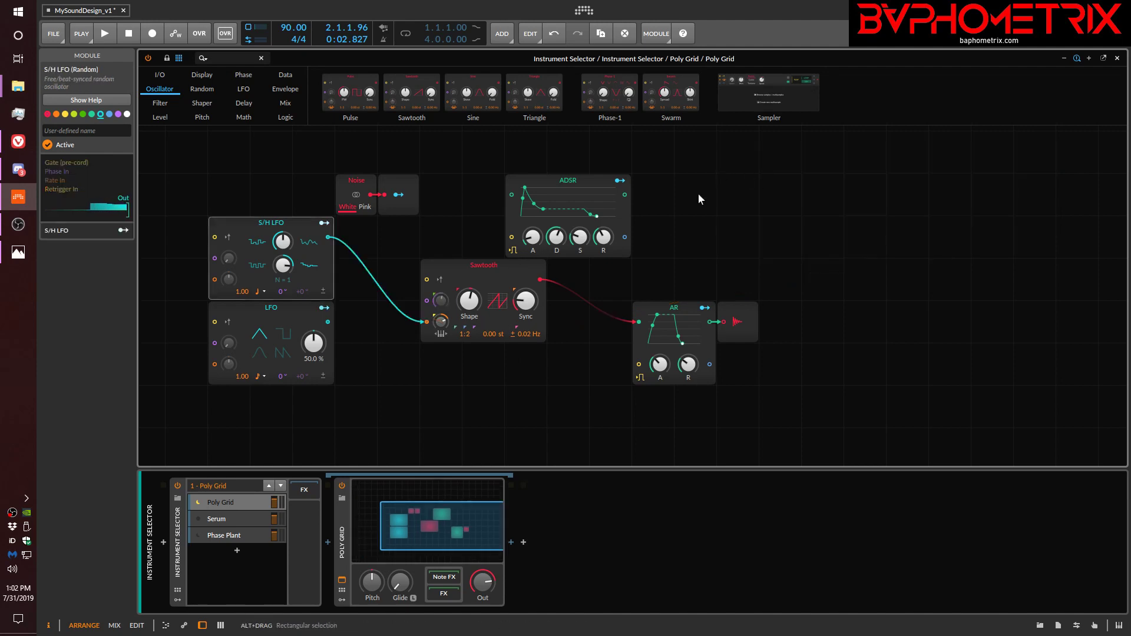
Insert a Gain - Vol module between the Sawtooth and the AR.
{"action": "left_click", "coordinate": [734, 312]}
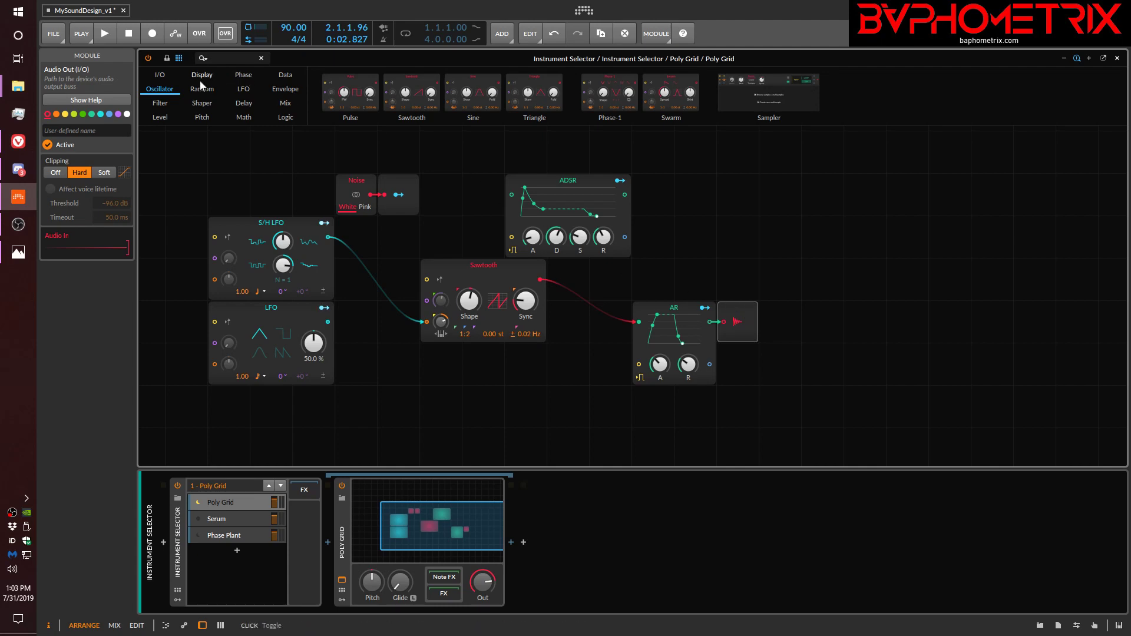
{"action": "left_click", "coordinate": [163, 119]}
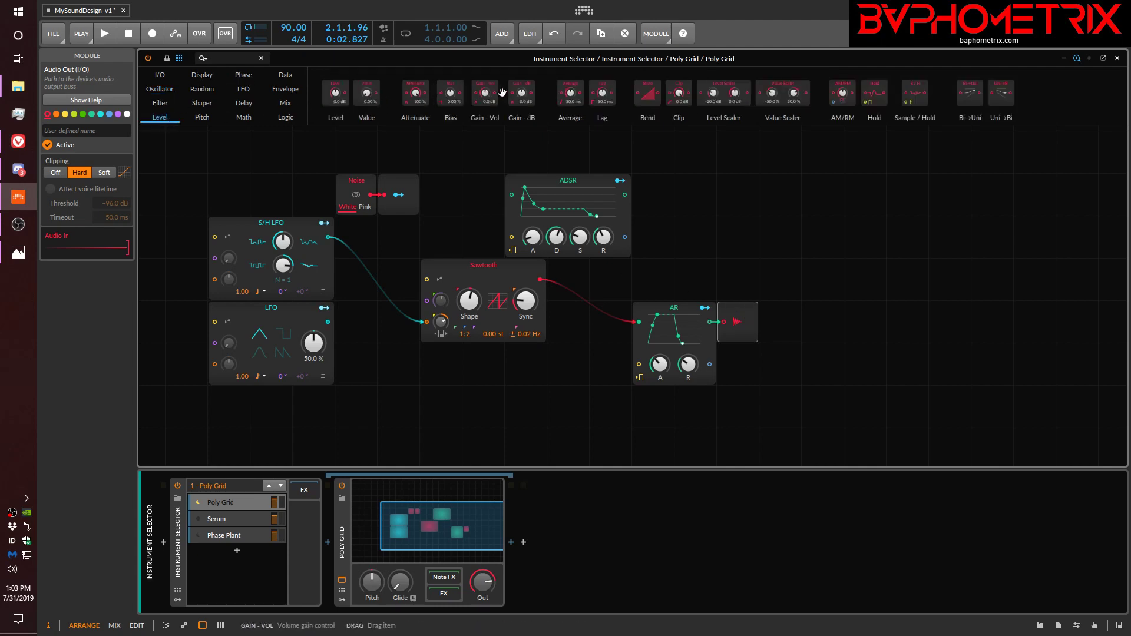
{"action": "left_click_drag", "start_coordinate": [491, 91], "coordinate": [611, 328]}
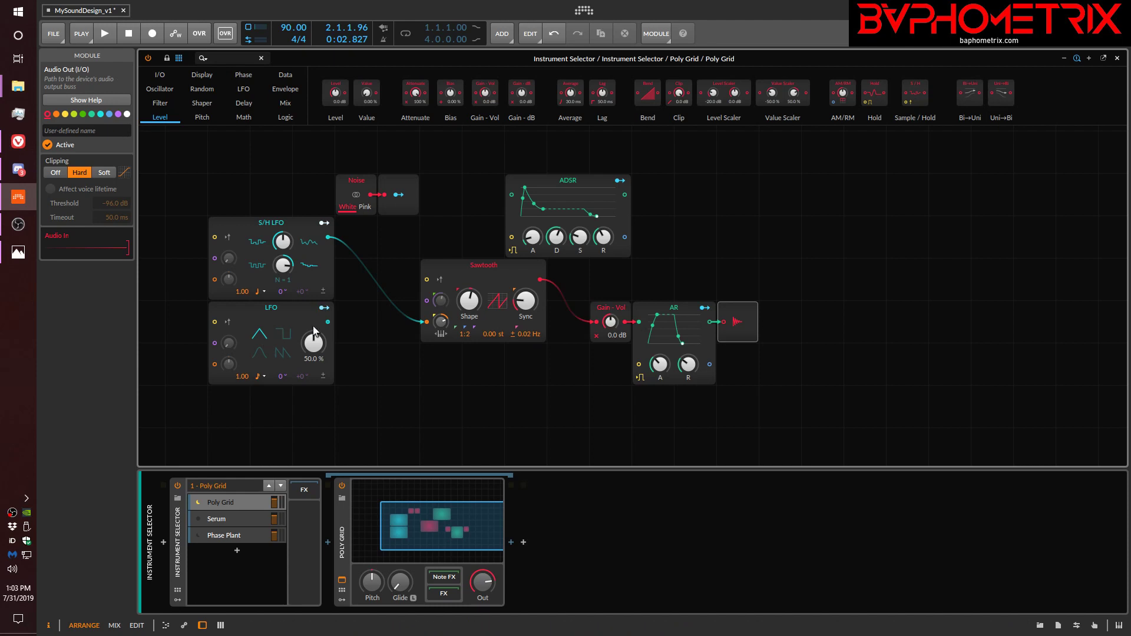
Try mapping the LFO to the Gain - Vol level with an amount of 0.290 and remove the mapping.
{"action": "left_click", "coordinate": [322, 309]}
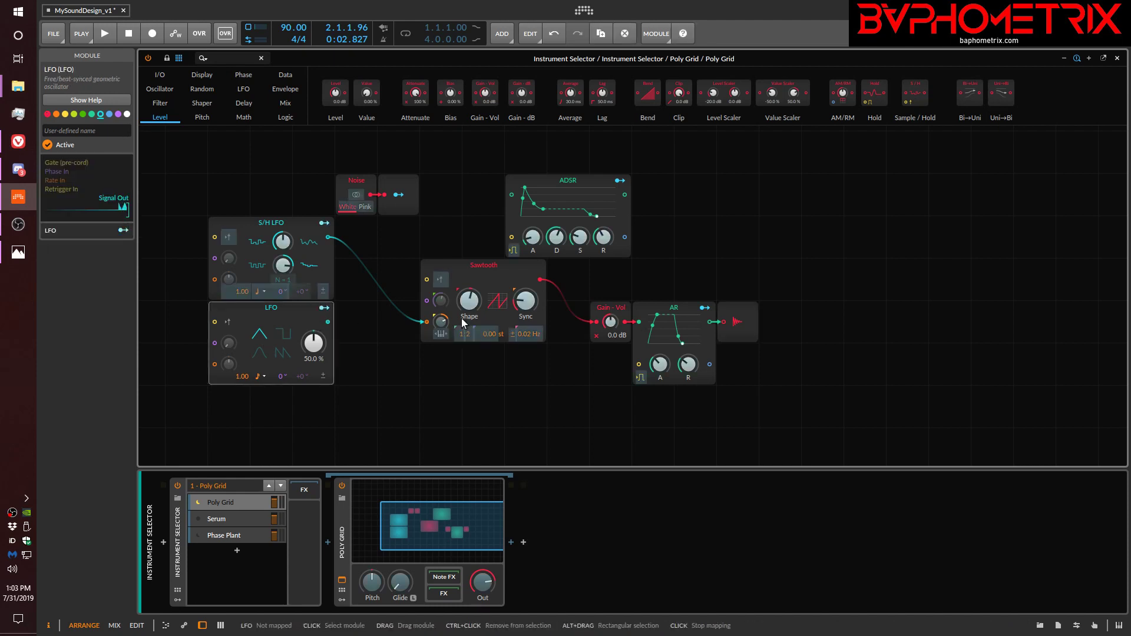
{"action": "left_click_drag", "start_coordinate": [613, 326], "coordinate": [610, 328]}
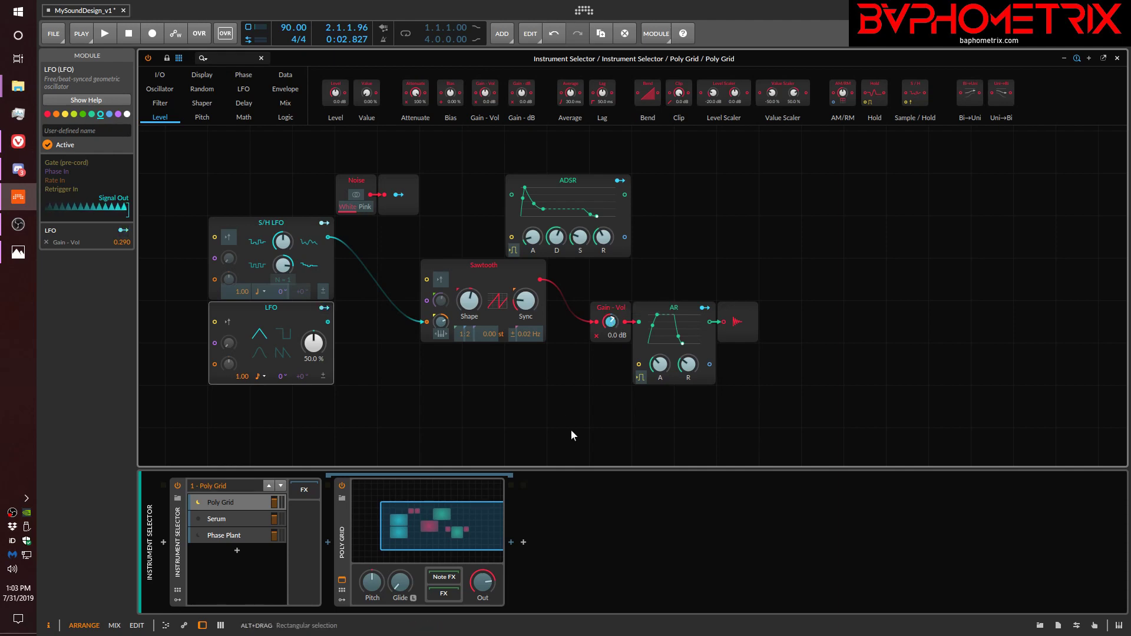
{"action": "left_click", "coordinate": [46, 241]}
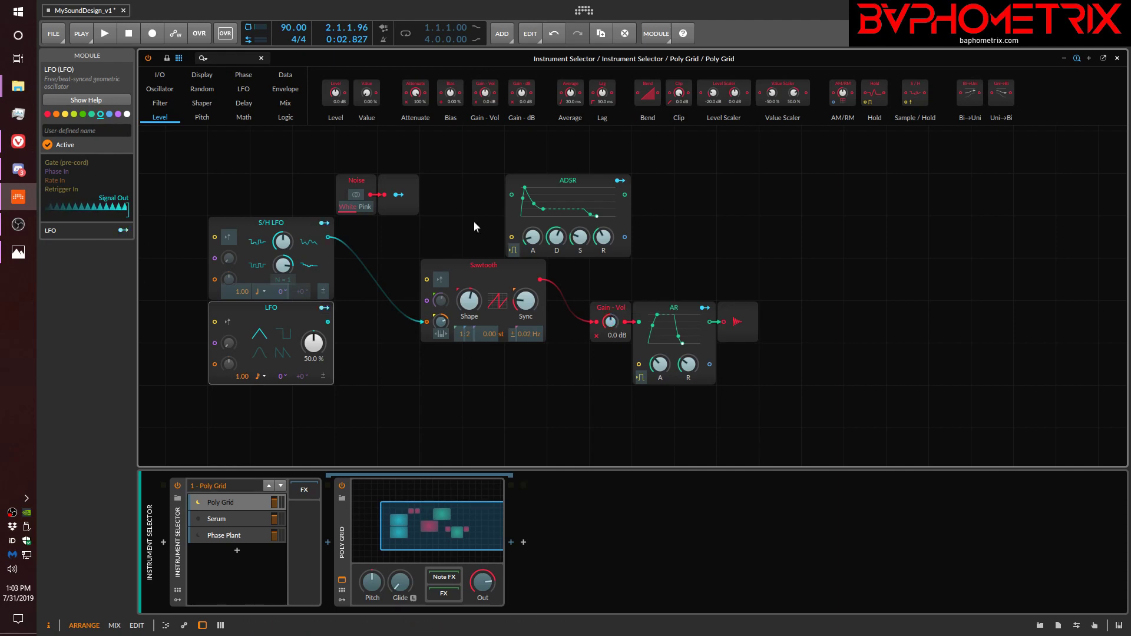
Add a Sine oscillator directly below the Sawtooth.
{"action": "left_click", "coordinate": [159, 89]}
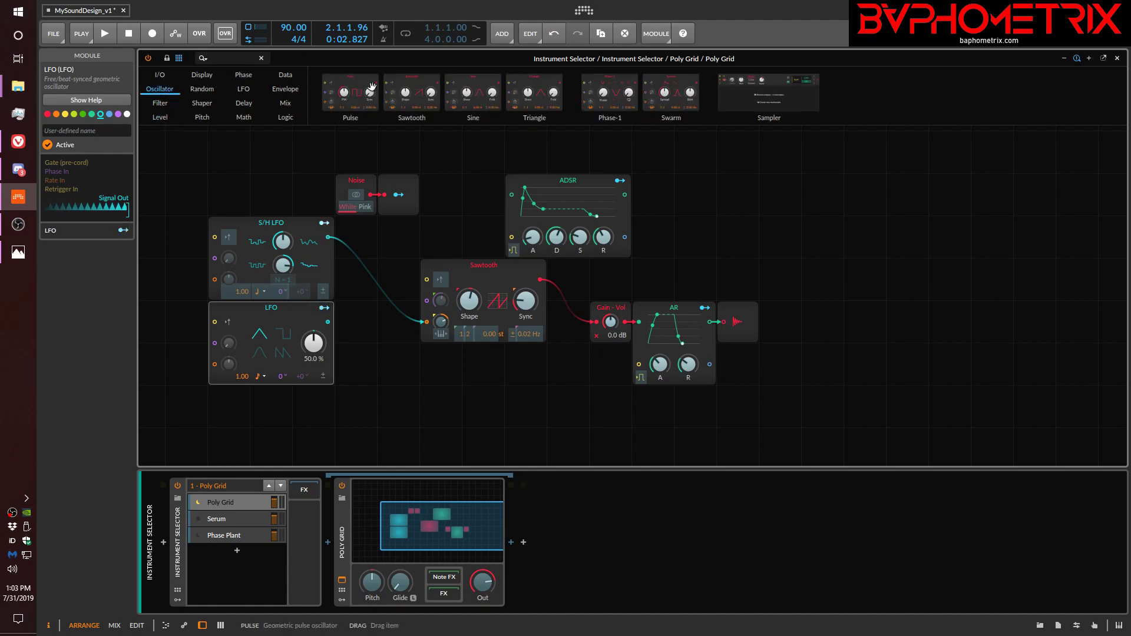
{"action": "left_click_drag", "start_coordinate": [473, 93], "coordinate": [456, 349]}
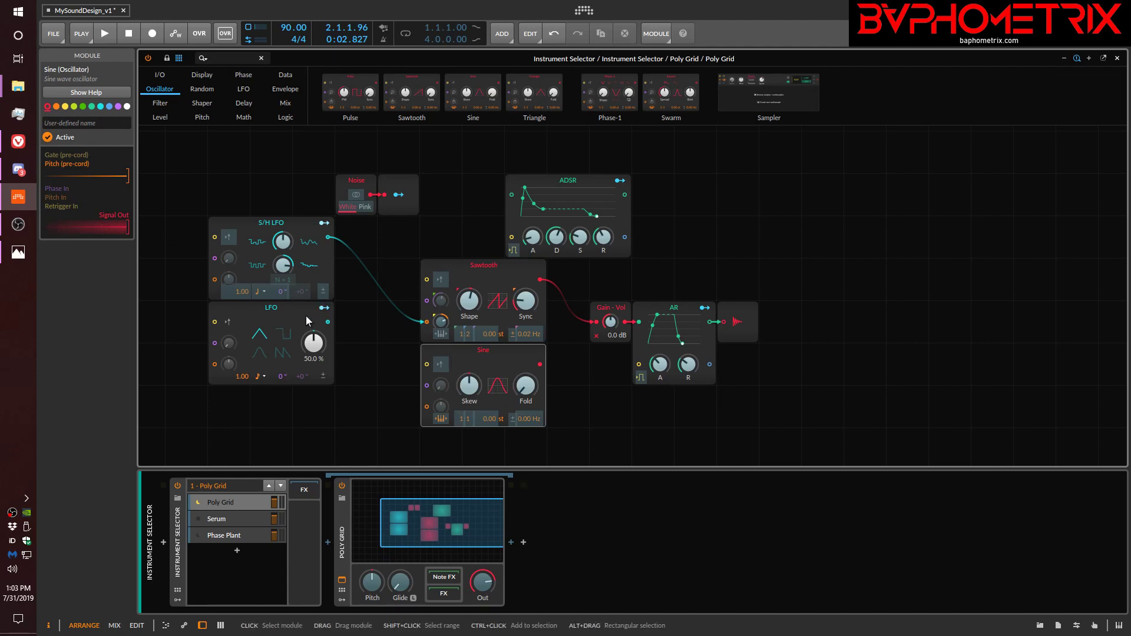
Attach a Modulator Out to the Sine's output and map it to the Gain - Vol level with an amount of 0.410.
{"action": "left_click", "coordinate": [321, 308]}
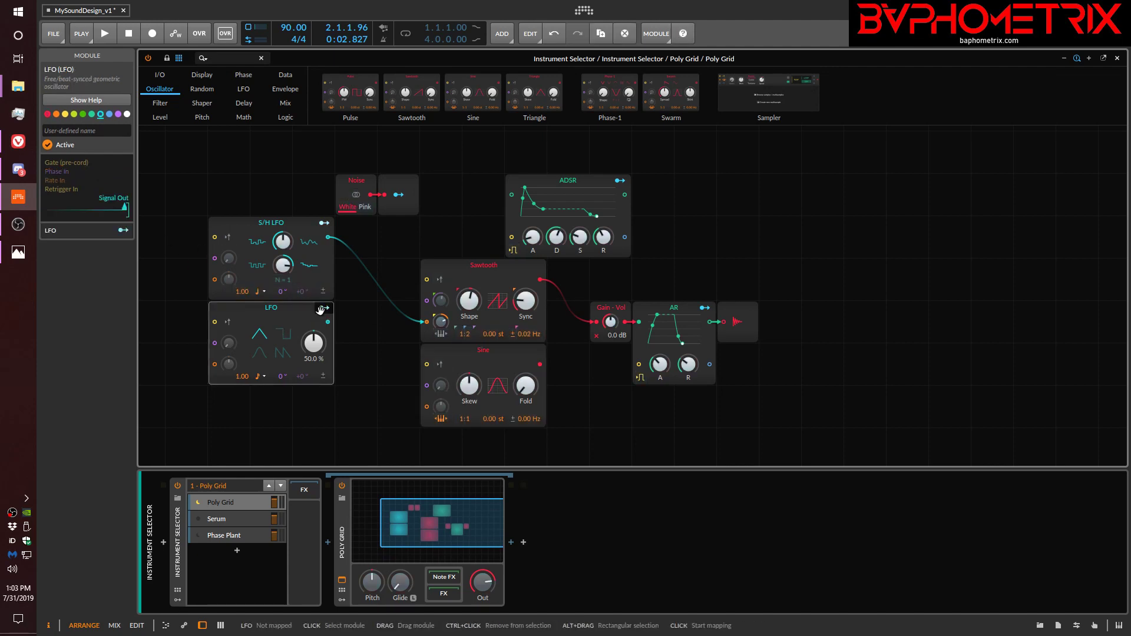
{"action": "left_click", "coordinate": [160, 75]}
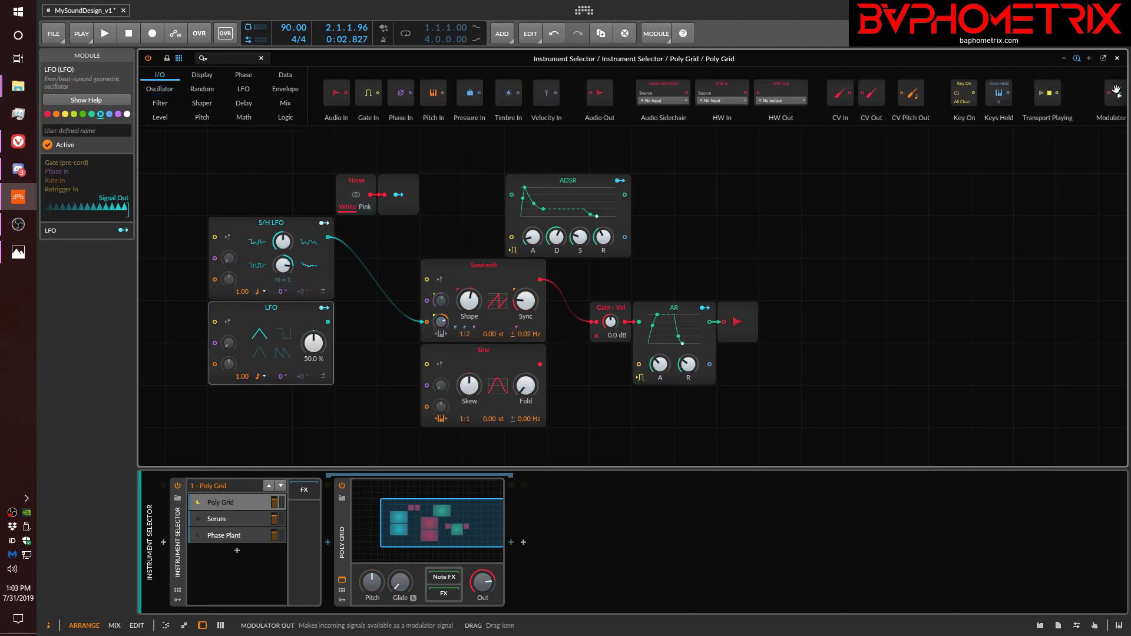
{"action": "left_click_drag", "start_coordinate": [1112, 94], "coordinate": [560, 369]}
{"action": "left_click", "coordinate": [562, 366]}
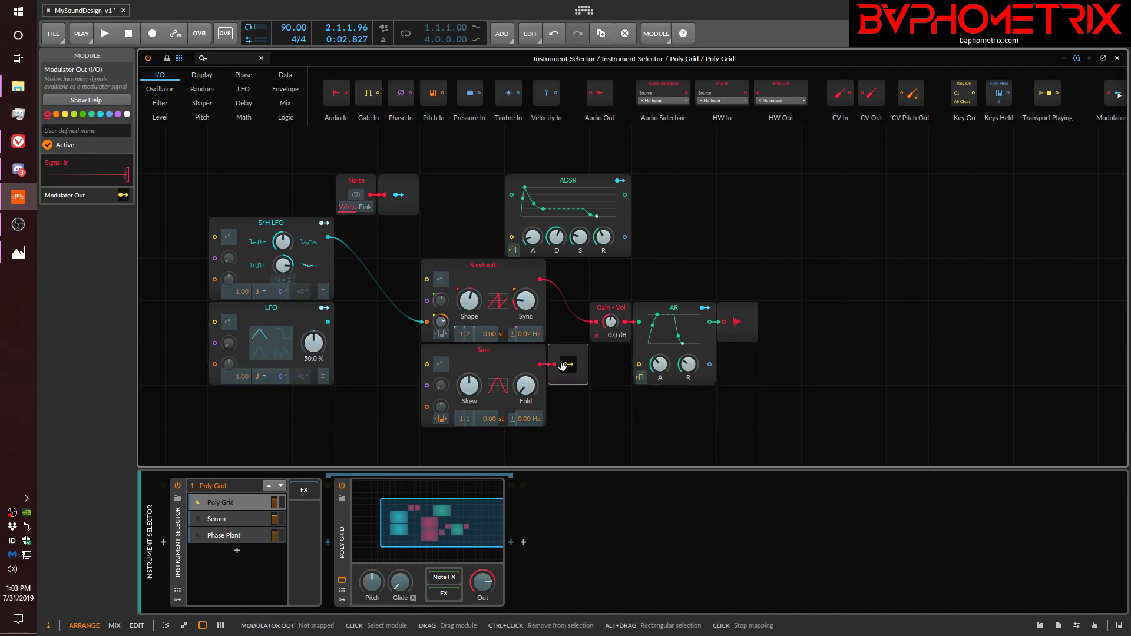
{"action": "left_click_drag", "start_coordinate": [610, 324], "coordinate": [610, 300]}
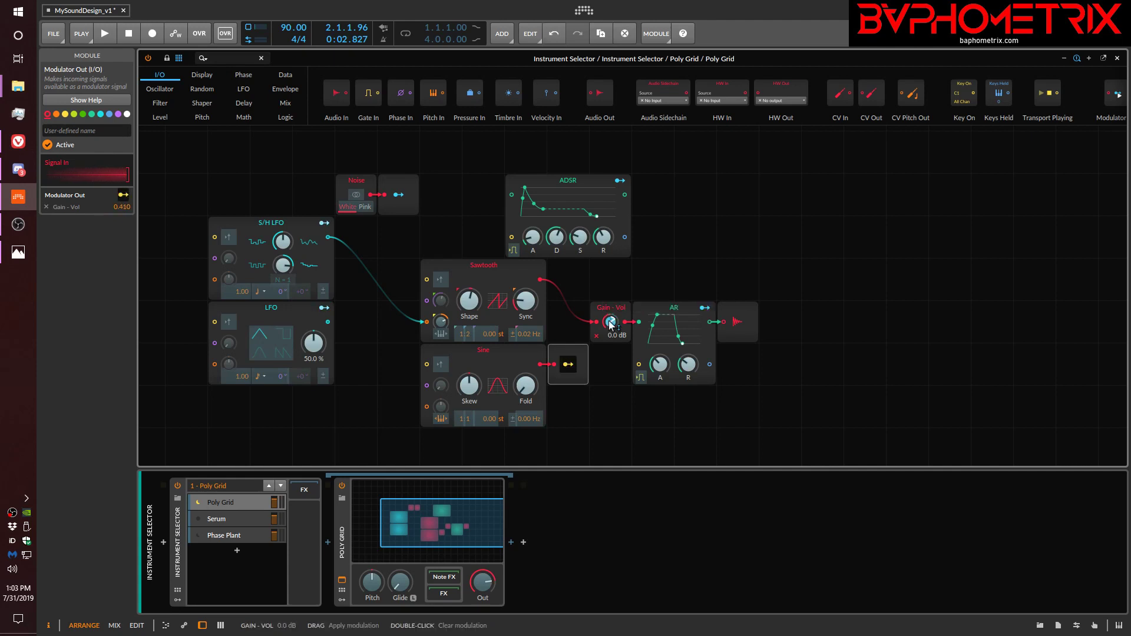
Finish the Modulator Out mapping and reshape the Sine oscillator's waveform by adjusting its Skew and Fold.
{"action": "left_click", "coordinate": [564, 364]}
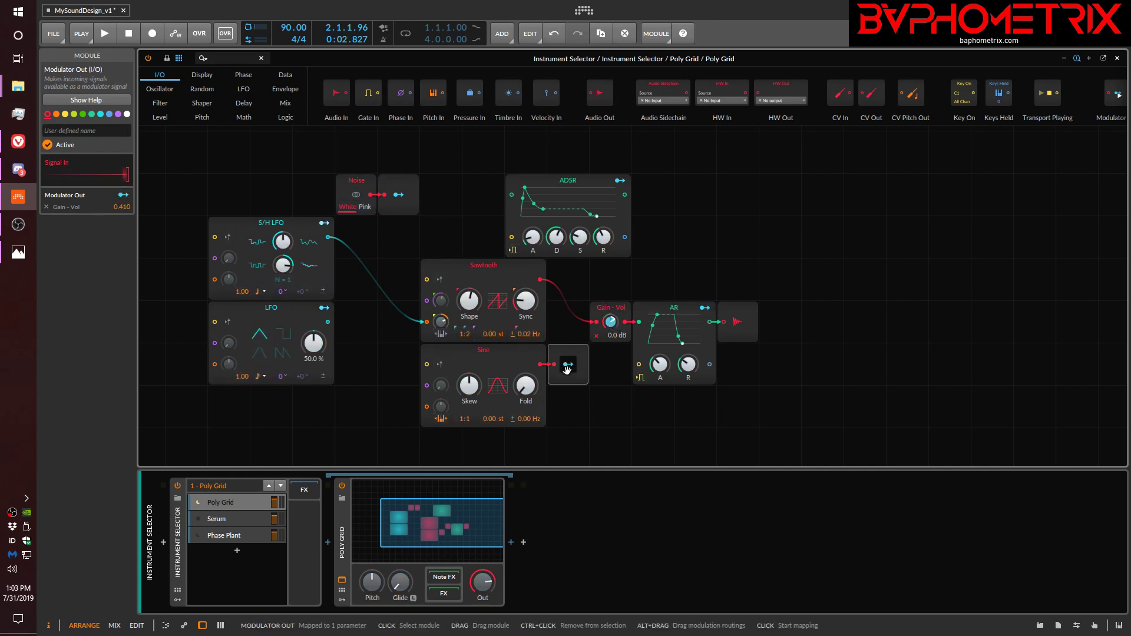
{"action": "left_click_drag", "start_coordinate": [471, 389], "coordinate": [471, 413]}
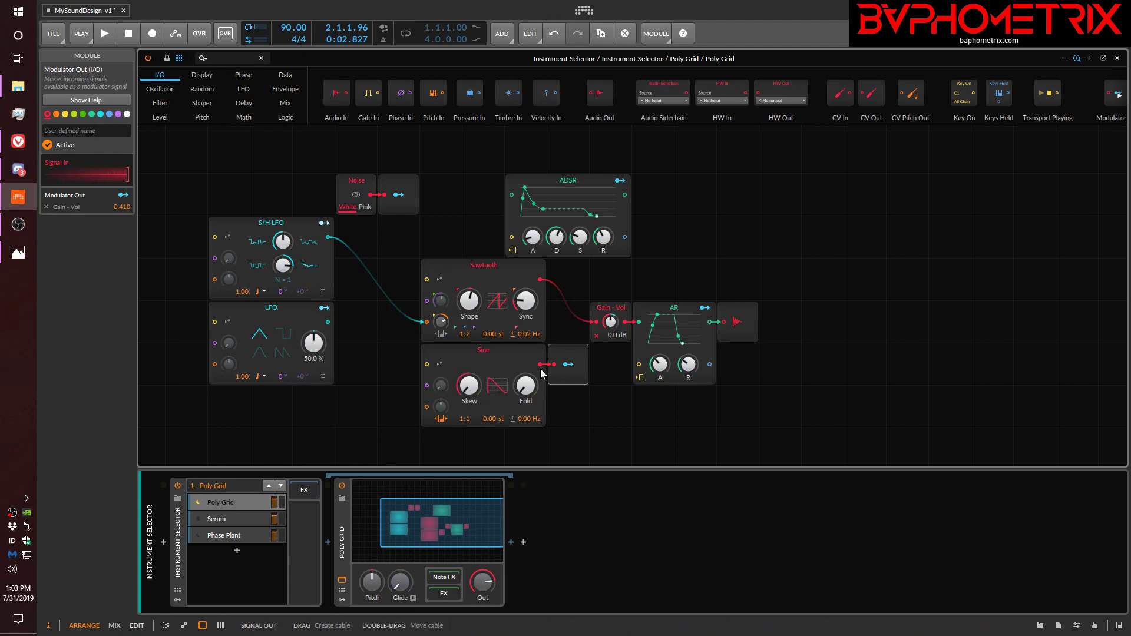
{"action": "left_click_drag", "start_coordinate": [525, 385], "coordinate": [525, 361]}
{"action": "left_click_drag", "start_coordinate": [525, 385], "coordinate": [469, 352]}
Set the Sine's pitch ratio to 1:5 with a 0.00 st pitch offset, and readjust its Fold.
{"action": "left_click_drag", "start_coordinate": [480, 418], "coordinate": [480, 420]}
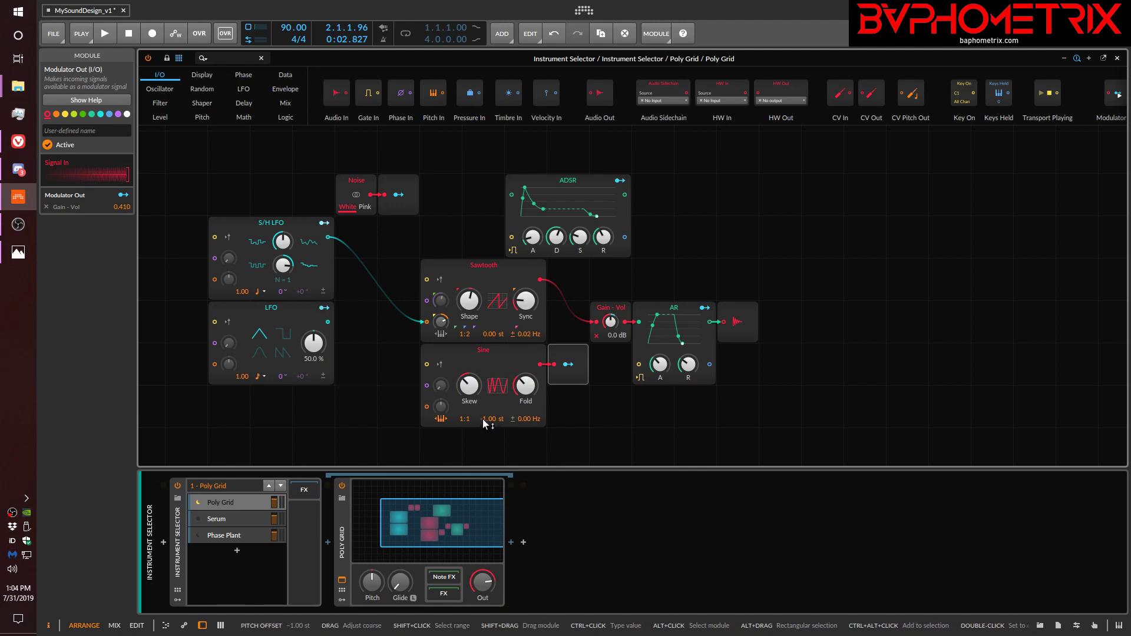
{"action": "double_click", "coordinate": [483, 419]}
{"action": "left_click_drag", "start_coordinate": [468, 419], "coordinate": [473, 330]}
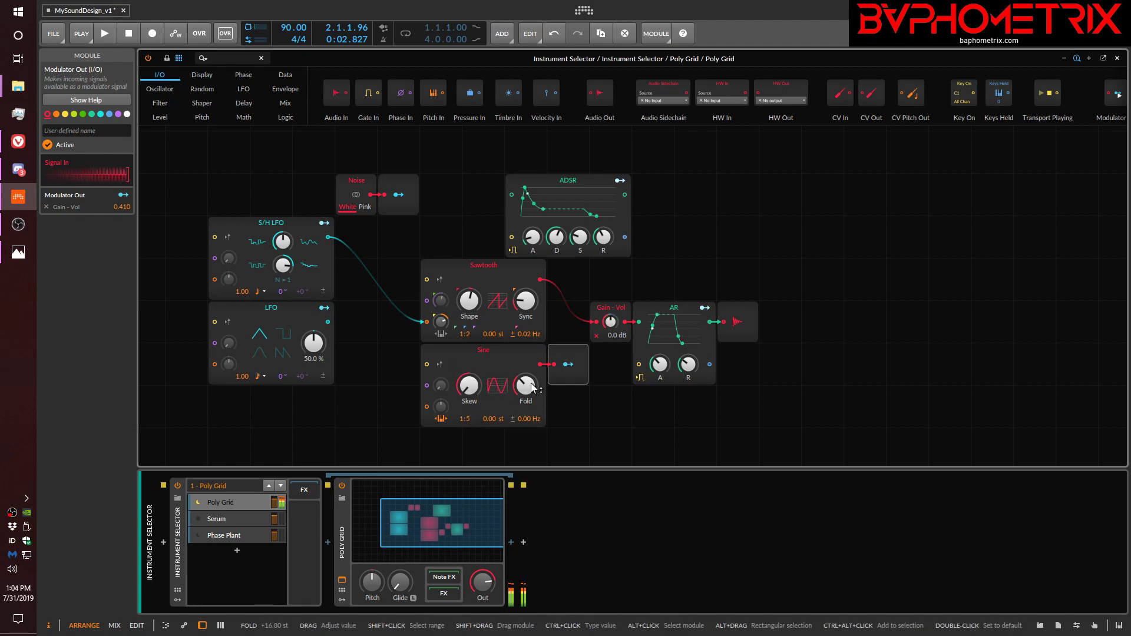
{"action": "mouse_move", "coordinate": [533, 387]}
{"action": "left_mouse_down"}
{"action": "mouse_move", "coordinate": [533, 357]}
{"action": "mouse_move", "coordinate": [533, 403]}
{"action": "mouse_move", "coordinate": [529, 377]}
{"action": "left_mouse_up"}
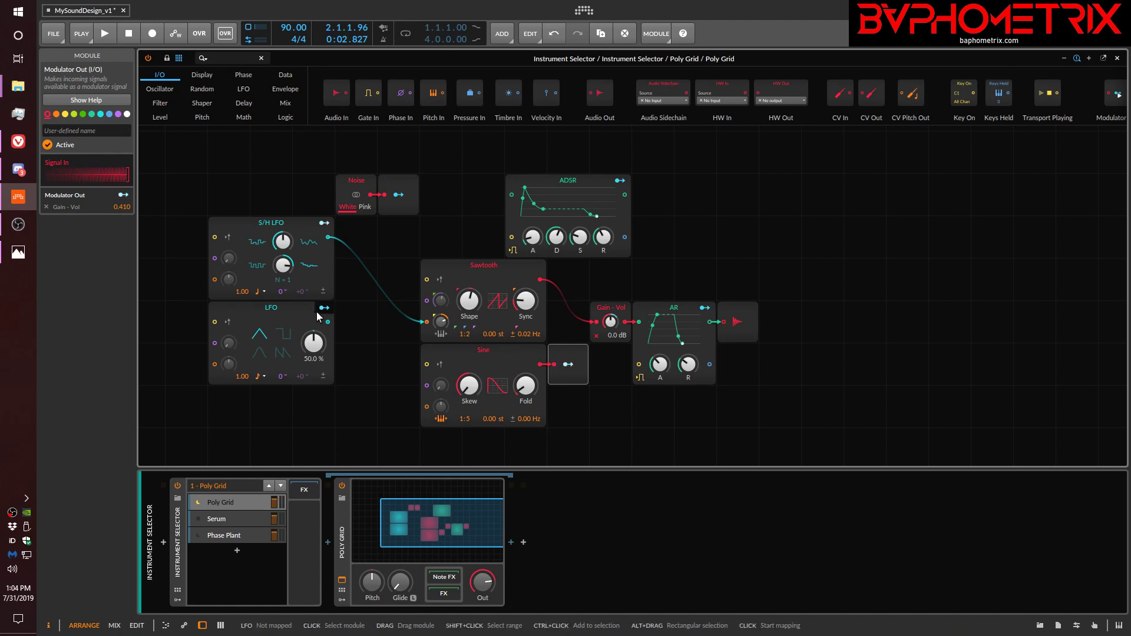
Place the LFO beside the Sine with its output wired to the Sine's phase input, and set the LFO's Skew to 56.5 %.
{"action": "left_click", "coordinate": [329, 322]}
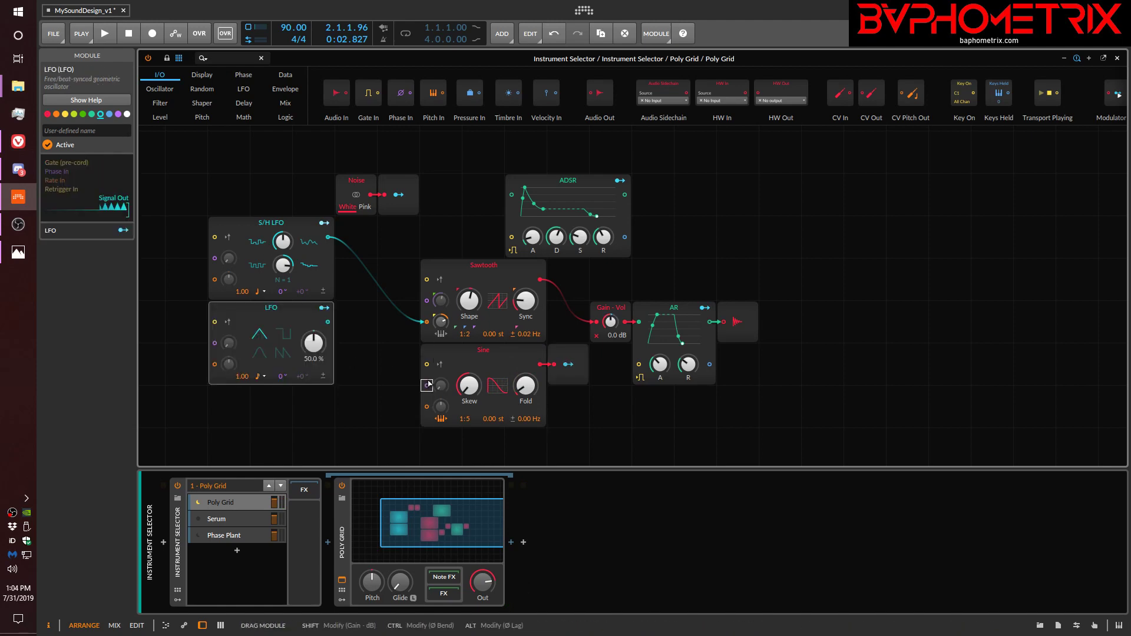
{"action": "left_click_drag", "start_coordinate": [301, 314], "coordinate": [426, 385]}
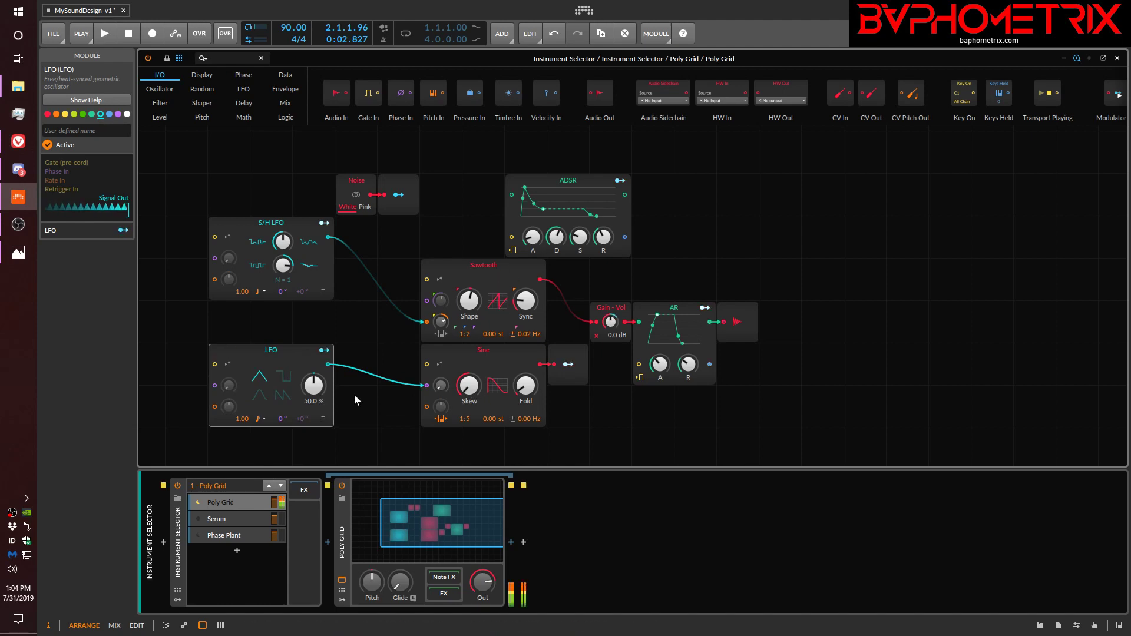
{"action": "mouse_move", "coordinate": [314, 386]}
{"action": "left_mouse_down"}
{"action": "mouse_move", "coordinate": [314, 448]}
{"action": "mouse_move", "coordinate": [313, 365]}
{"action": "mouse_move", "coordinate": [313, 427]}
{"action": "mouse_move", "coordinate": [316, 389]}
{"action": "left_mouse_up"}
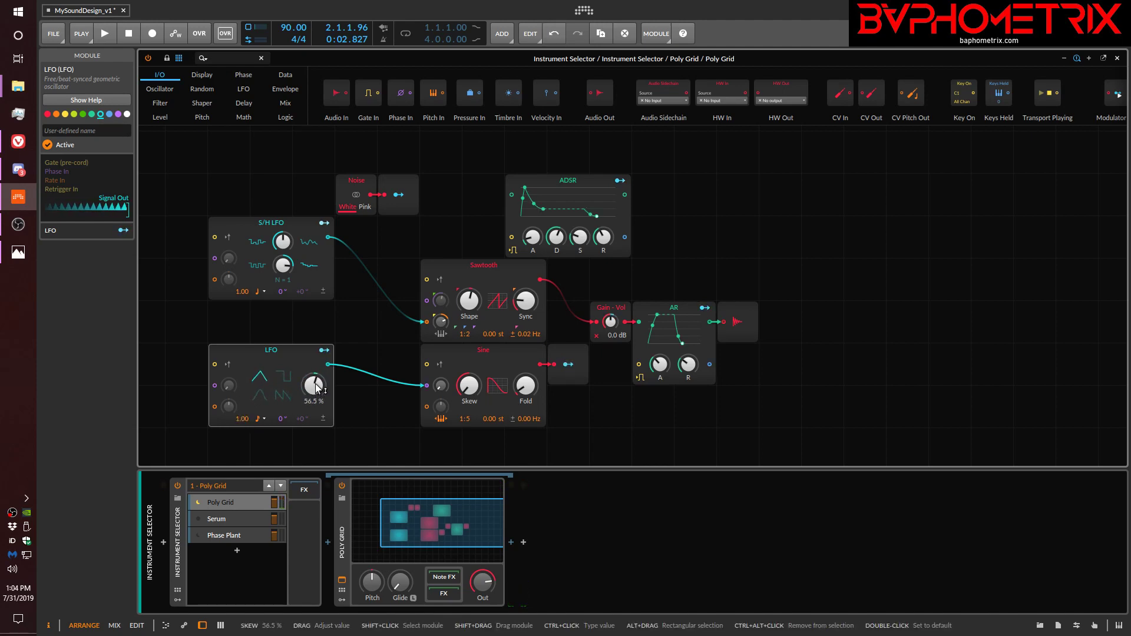